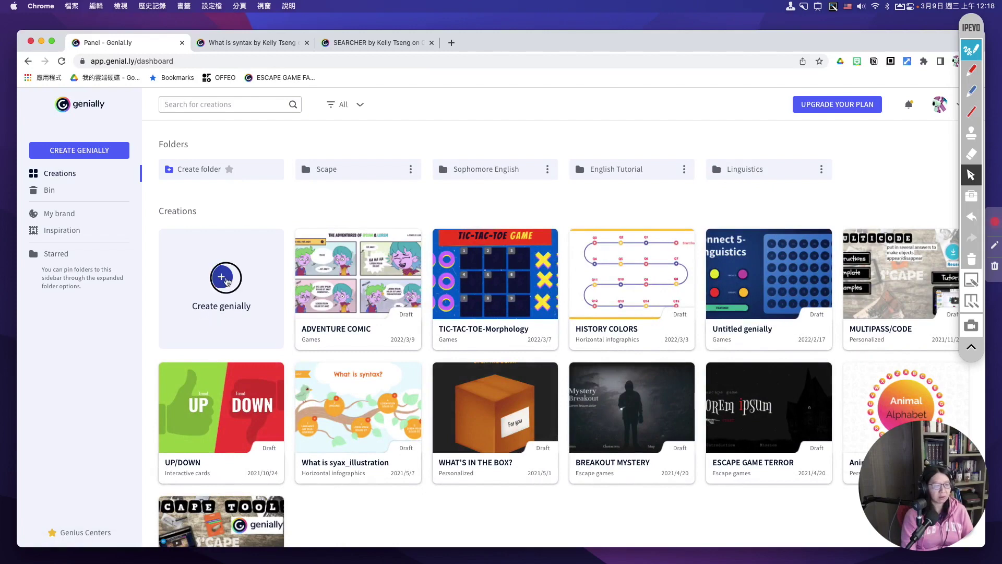
Step: Start a new creation from the Presentations templates and open the preview of the School Notebook template
{"action": "left_click", "coordinate": [225, 278]}
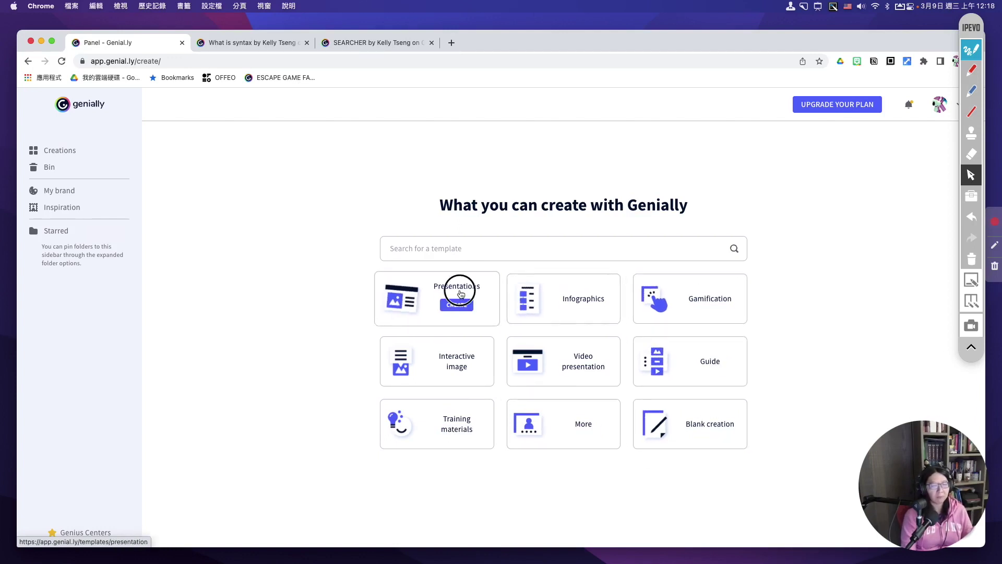
{"action": "left_click", "coordinate": [458, 290]}
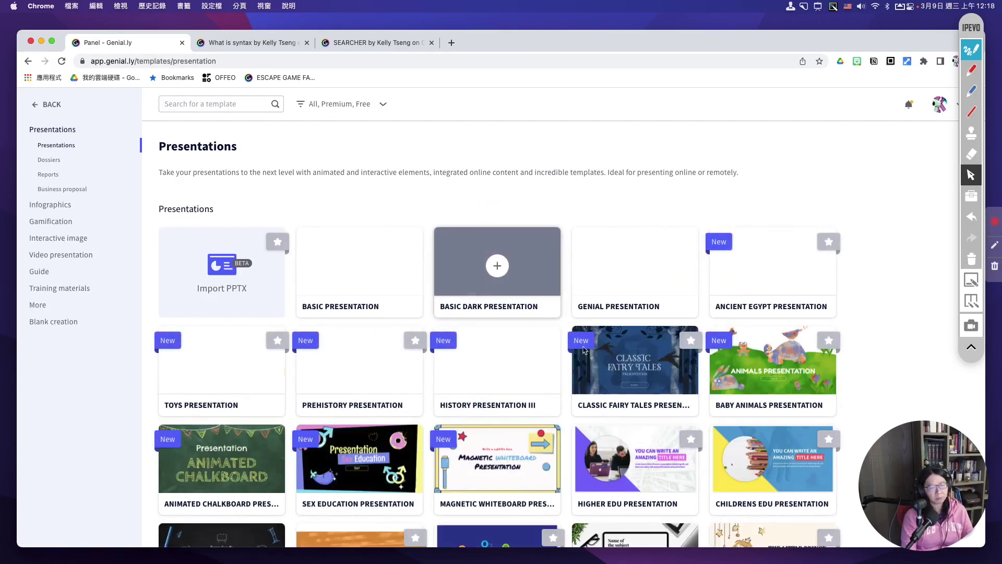
{"action": "scroll", "coordinate": [592, 366], "scroll_direction": "down", "scroll_amount": 15}
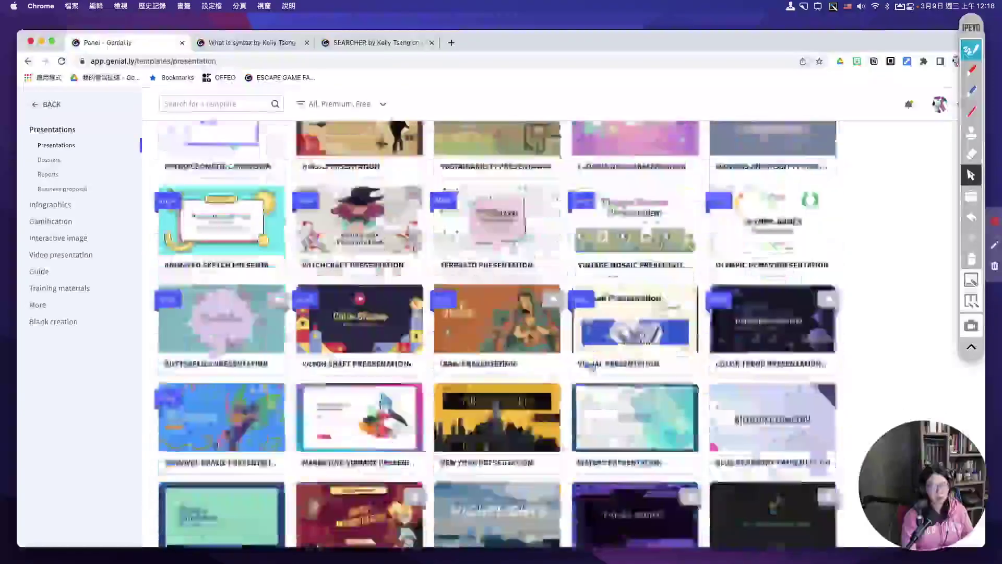
{"action": "scroll", "coordinate": [591, 367], "scroll_direction": "down", "scroll_amount": 20}
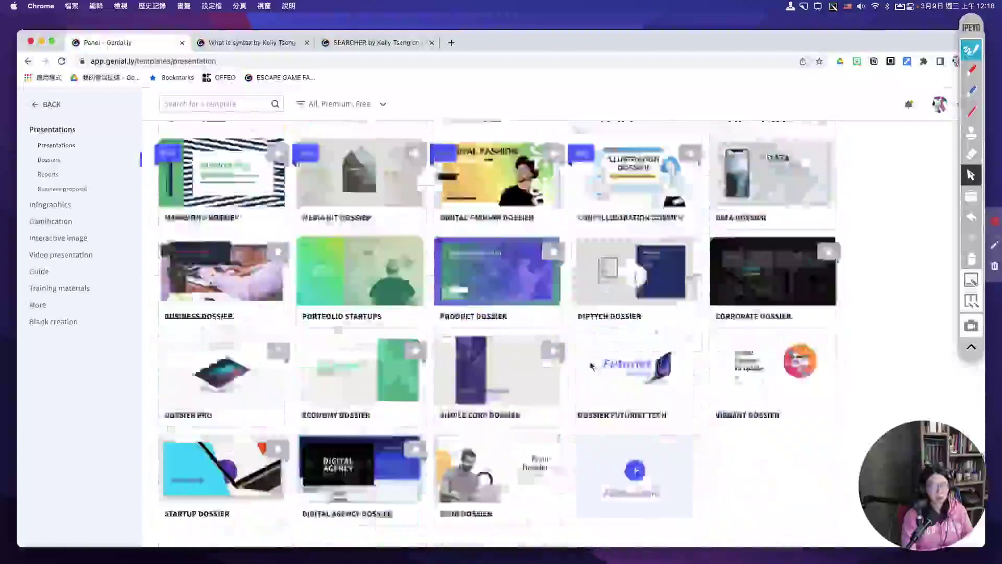
{"action": "scroll", "coordinate": [591, 367], "scroll_direction": "up", "scroll_amount": 20}
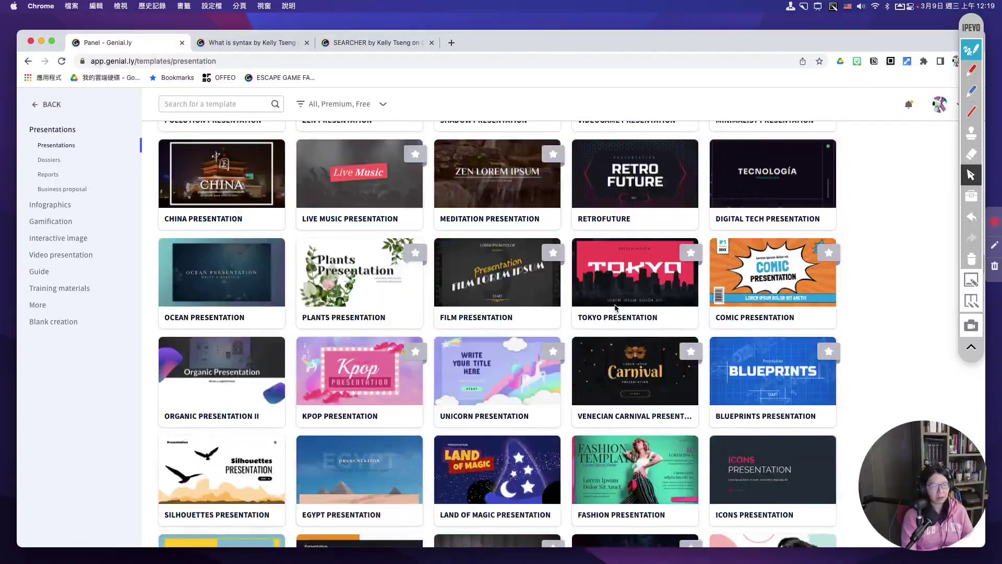
{"action": "scroll", "coordinate": [617, 308], "scroll_direction": "up", "scroll_amount": 20}
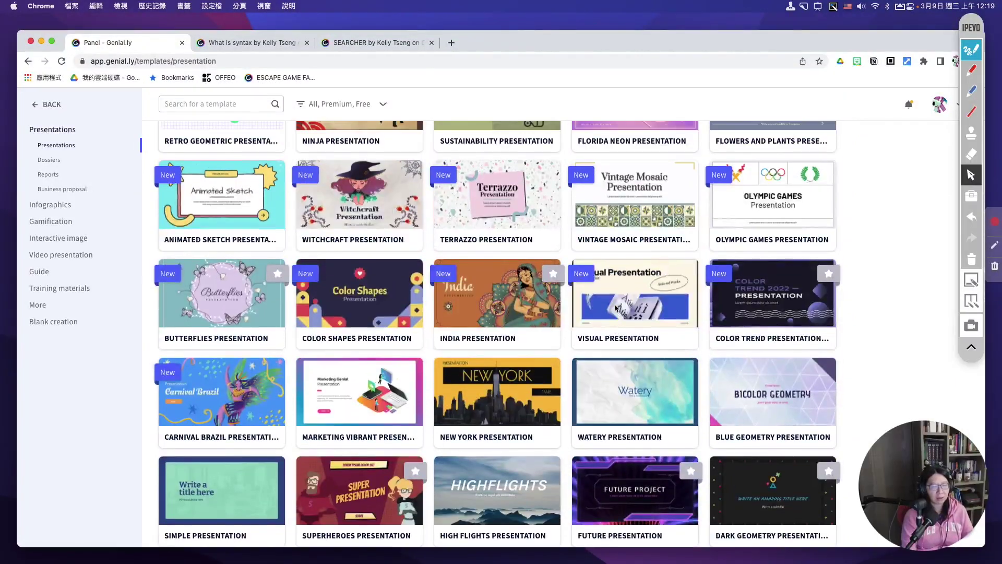
{"action": "scroll", "coordinate": [620, 321], "scroll_direction": "up", "scroll_amount": 5}
{"action": "left_click", "coordinate": [623, 334]}
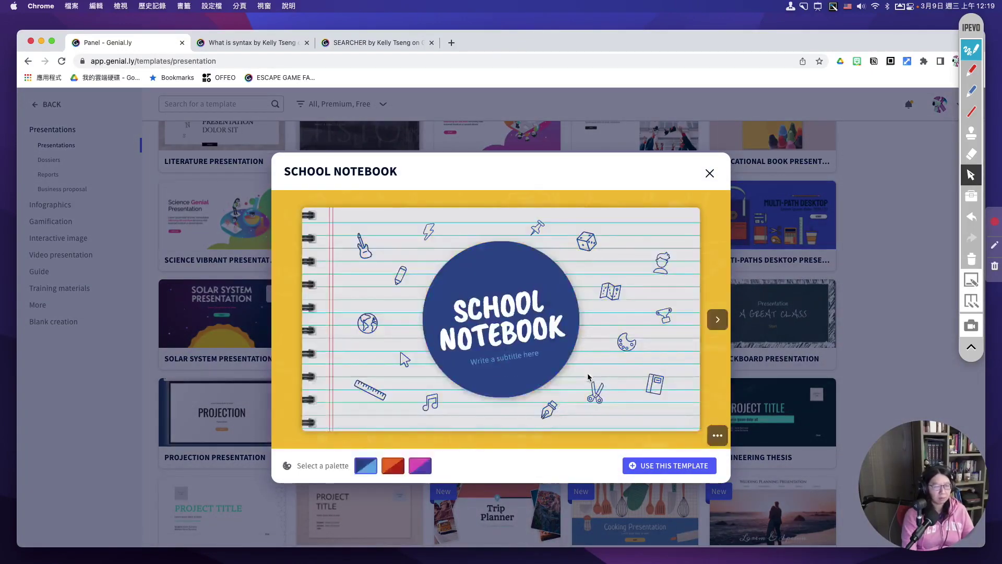
Step: Preview the School Notebook pages through the index links, including the Section and List pages, and return to the cover
{"action": "left_click", "coordinate": [718, 322]}
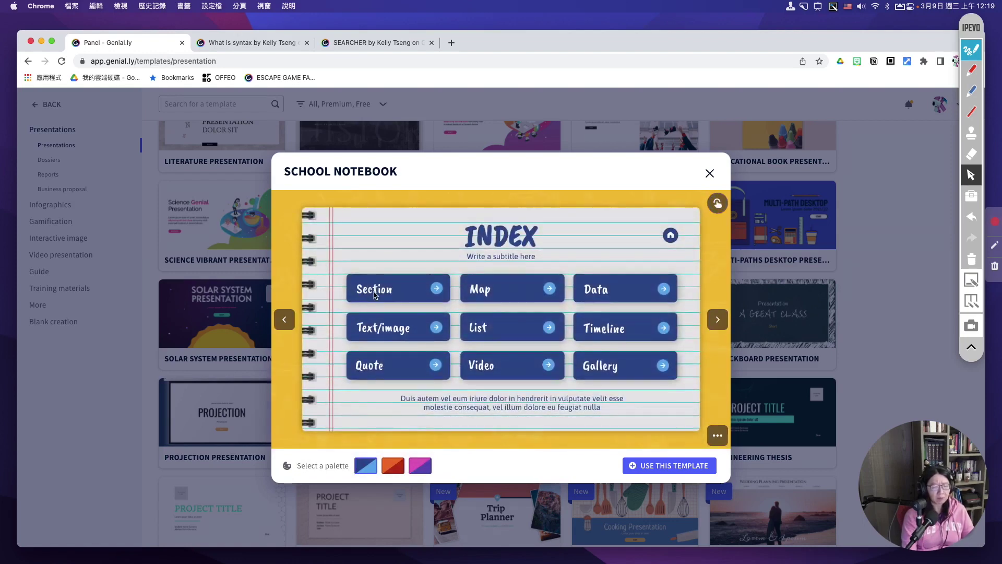
{"action": "left_click", "coordinate": [440, 292]}
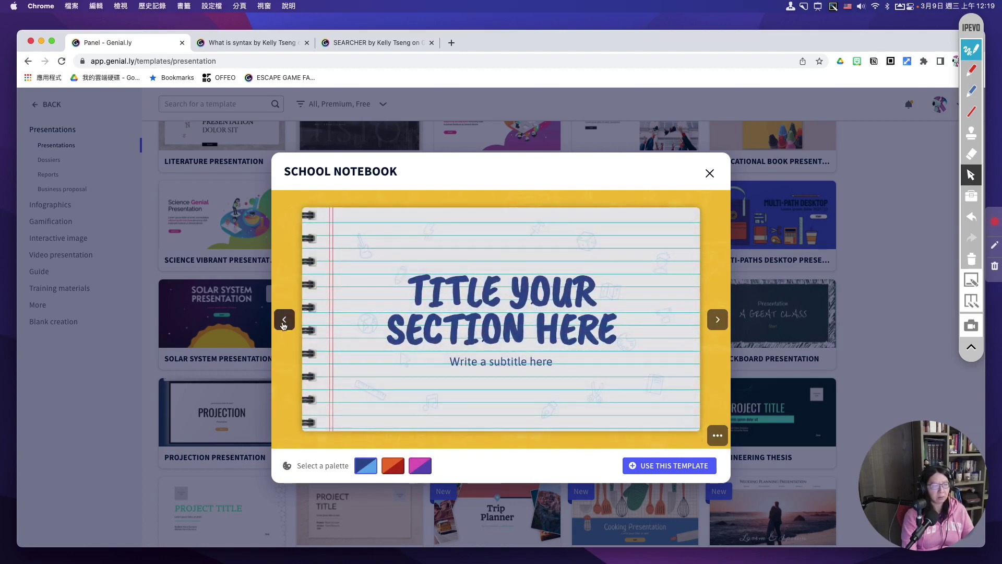
{"action": "left_click", "coordinate": [284, 320]}
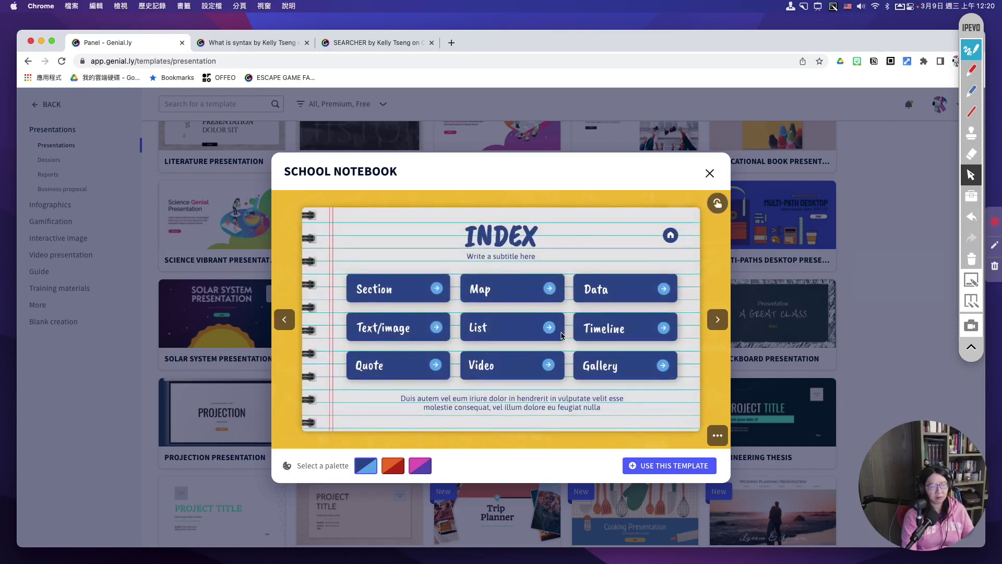
{"action": "left_click", "coordinate": [550, 329]}
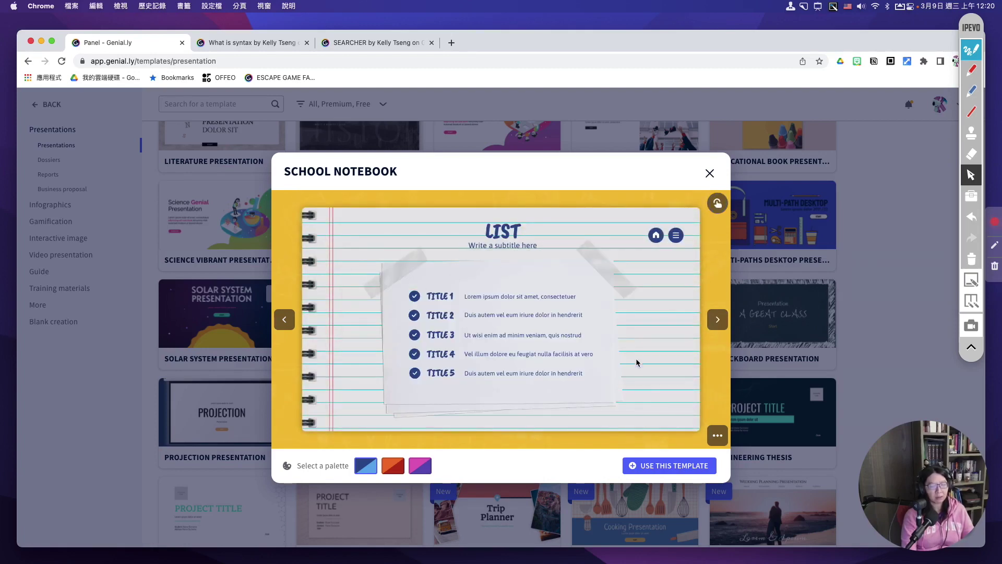
{"action": "left_click", "coordinate": [285, 319]}
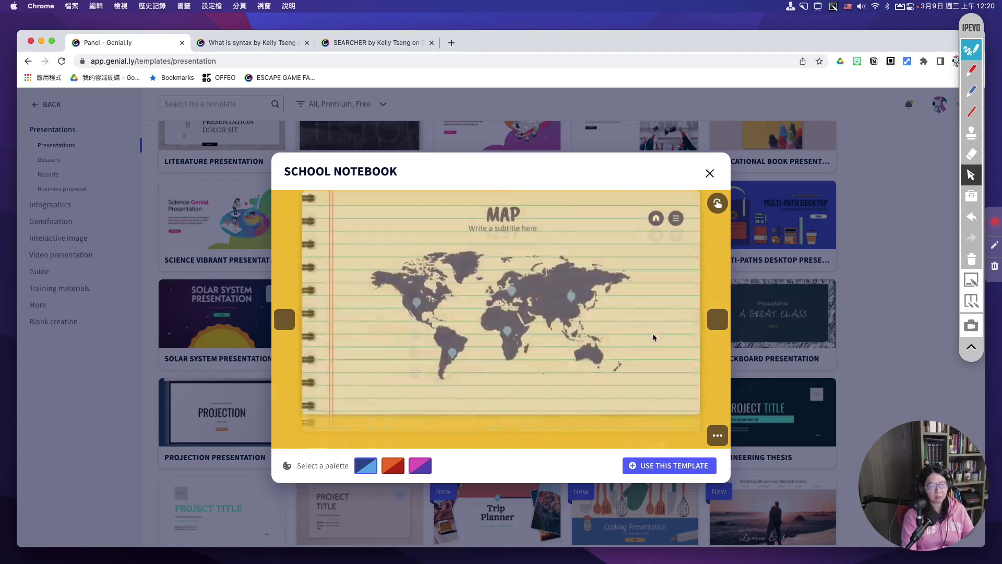
{"action": "left_click", "coordinate": [284, 320]}
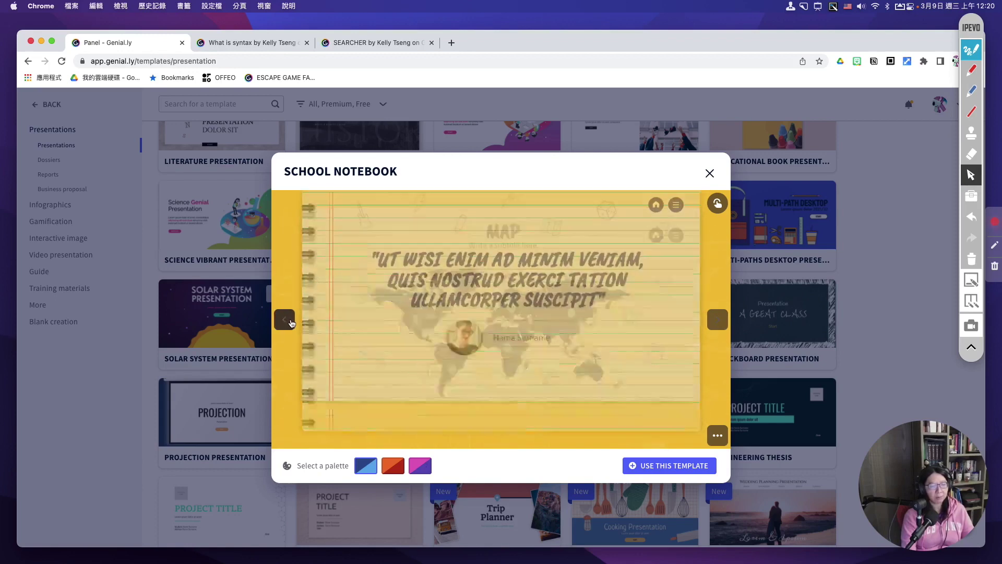
{"action": "left_click", "coordinate": [656, 234]}
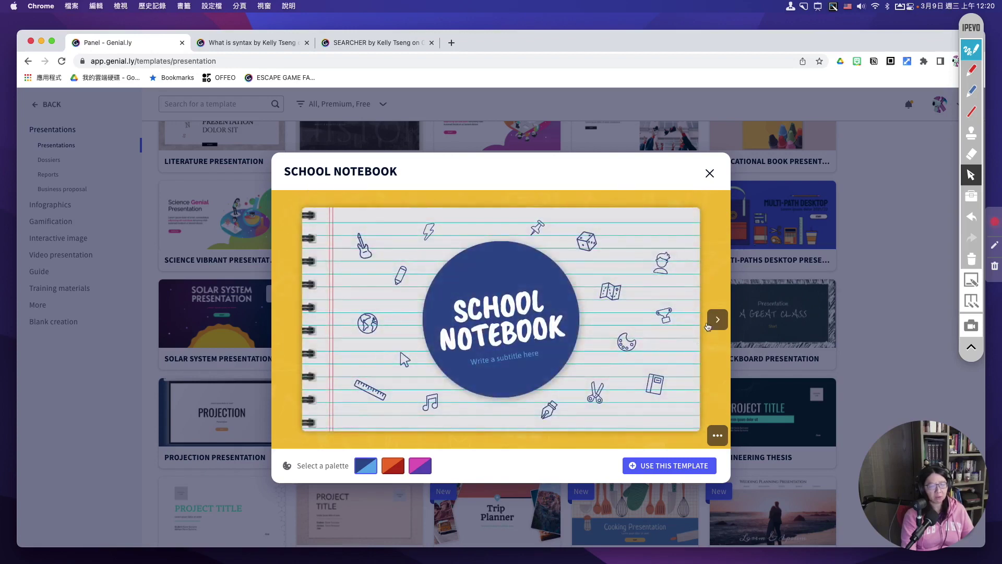
{"action": "left_click", "coordinate": [710, 323]}
Step: Create the presentation from the School Notebook template with all of its pages selected
{"action": "left_click", "coordinate": [652, 466]}
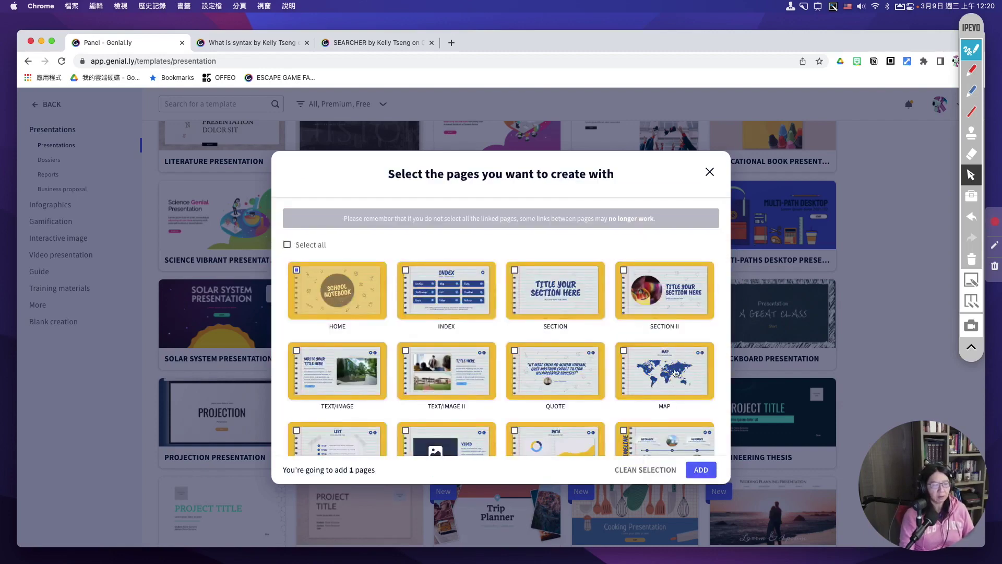
{"action": "scroll", "coordinate": [646, 366], "scroll_direction": "down", "scroll_amount": 3}
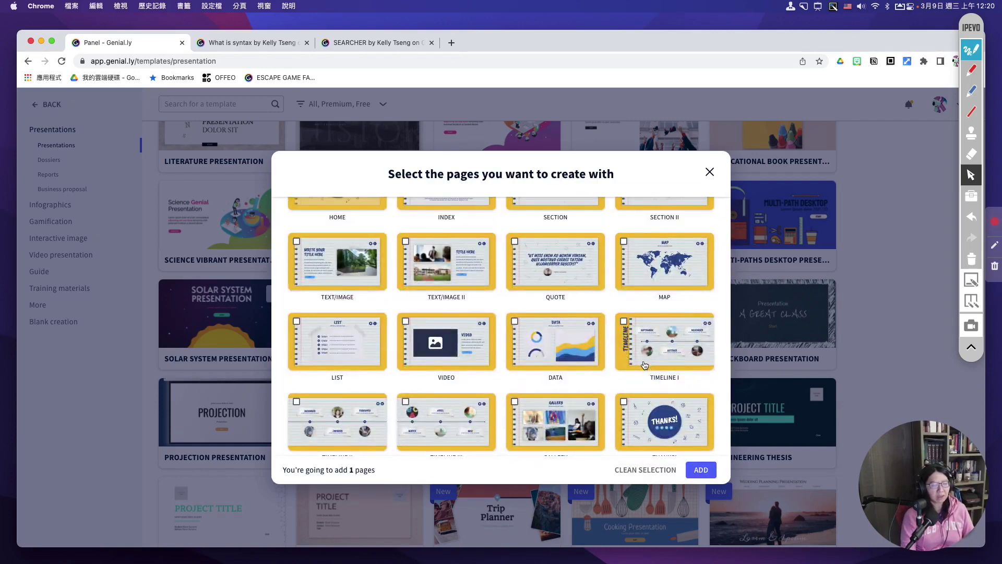
{"action": "scroll", "coordinate": [589, 309], "scroll_direction": "up", "scroll_amount": 3}
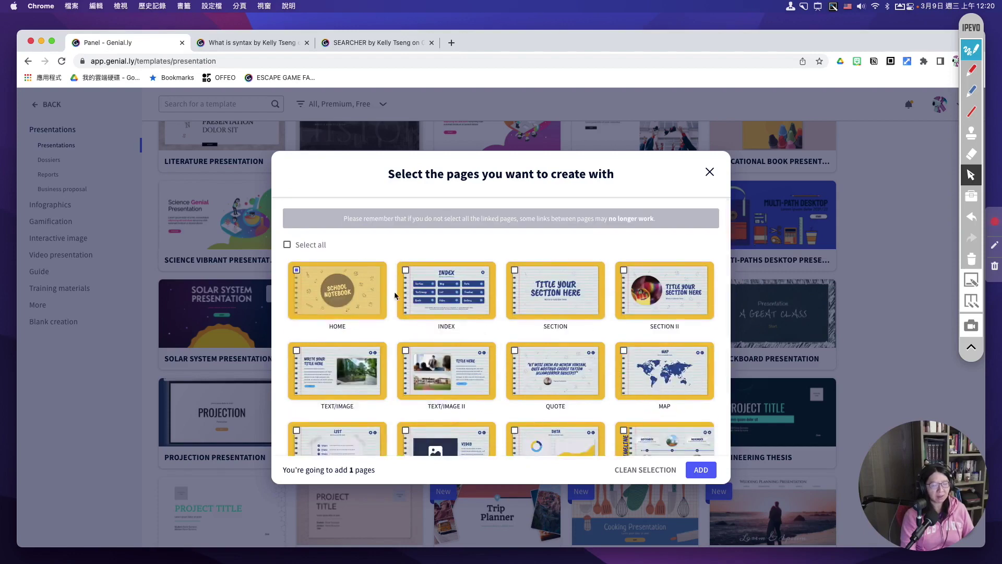
{"action": "left_click", "coordinate": [287, 245]}
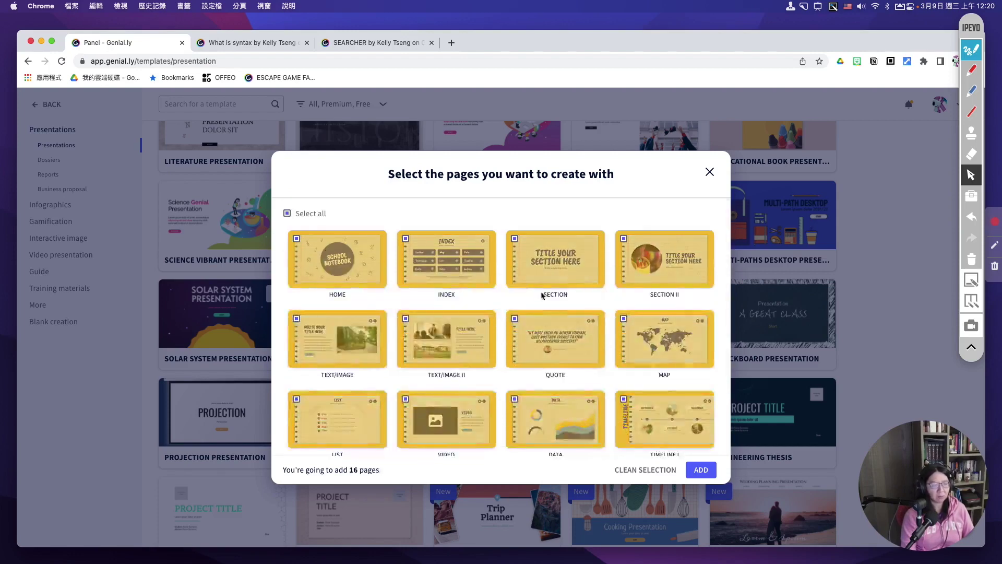
{"action": "left_click", "coordinate": [704, 471]}
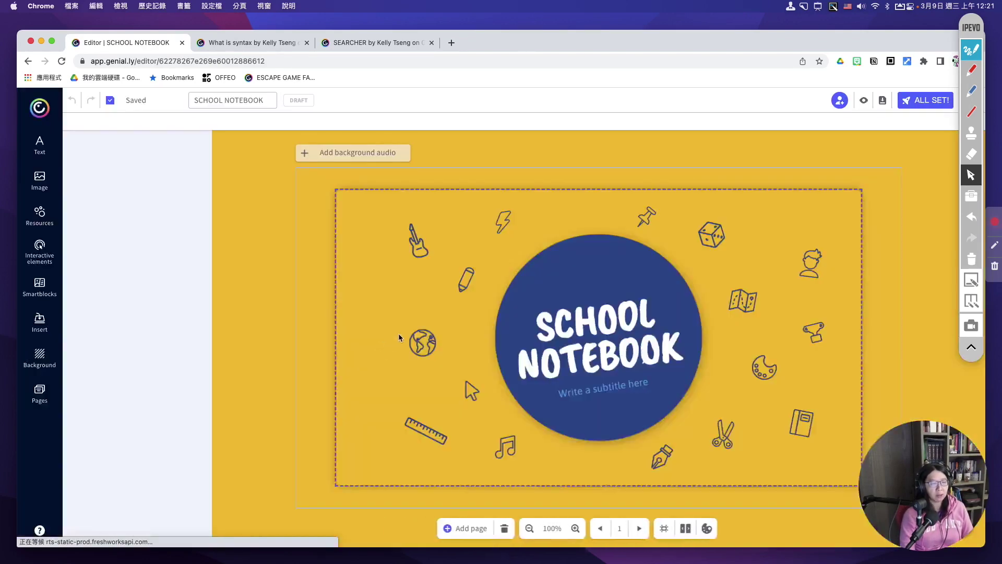
Step: Look through the presentation's page list and check the extra page options of the DATA page
{"action": "scroll", "coordinate": [163, 251], "scroll_direction": "down", "scroll_amount": 5}
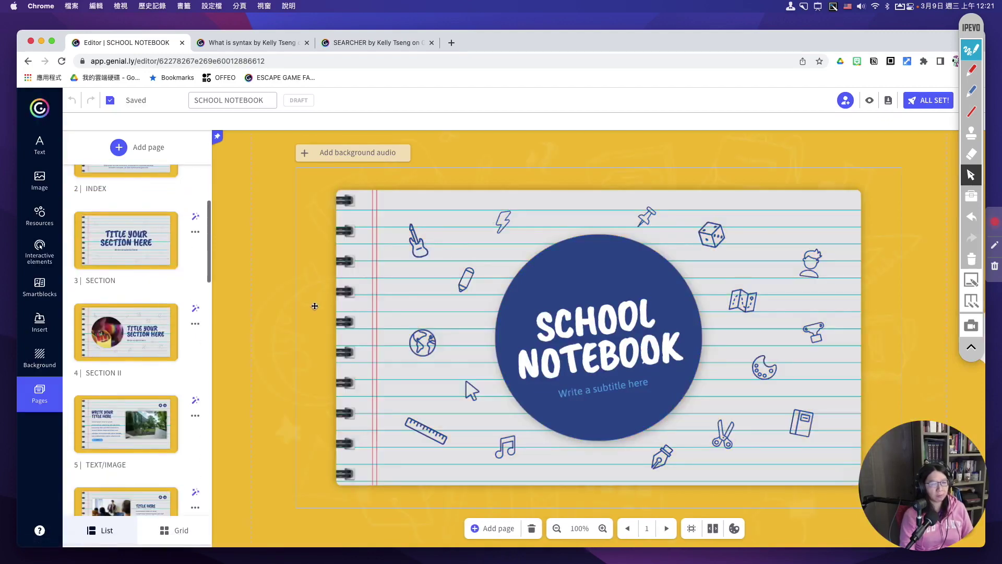
{"action": "scroll", "coordinate": [122, 349], "scroll_direction": "down", "scroll_amount": 3}
{"action": "scroll", "coordinate": [122, 349], "scroll_direction": "down", "scroll_amount": 8}
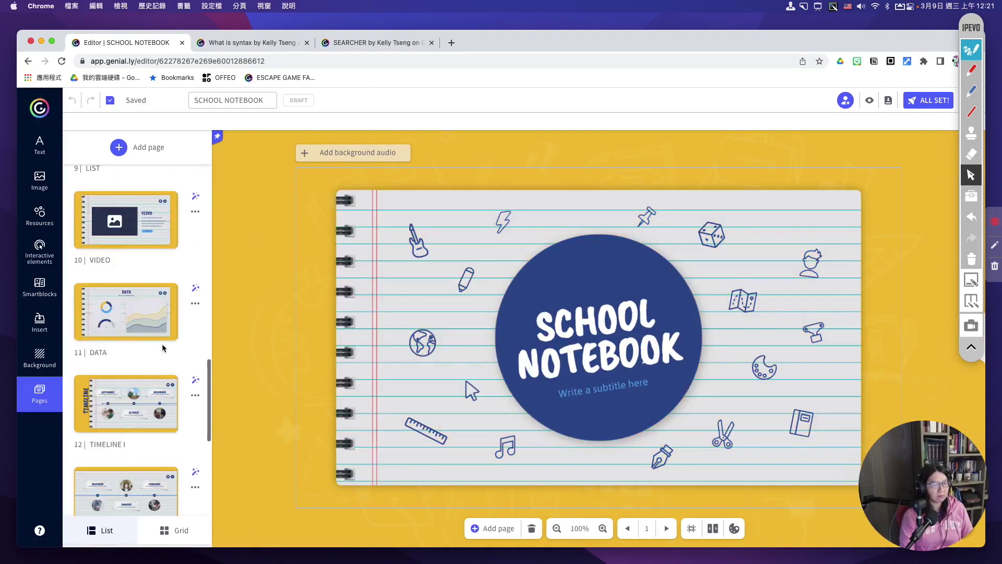
{"action": "left_click", "coordinate": [195, 305]}
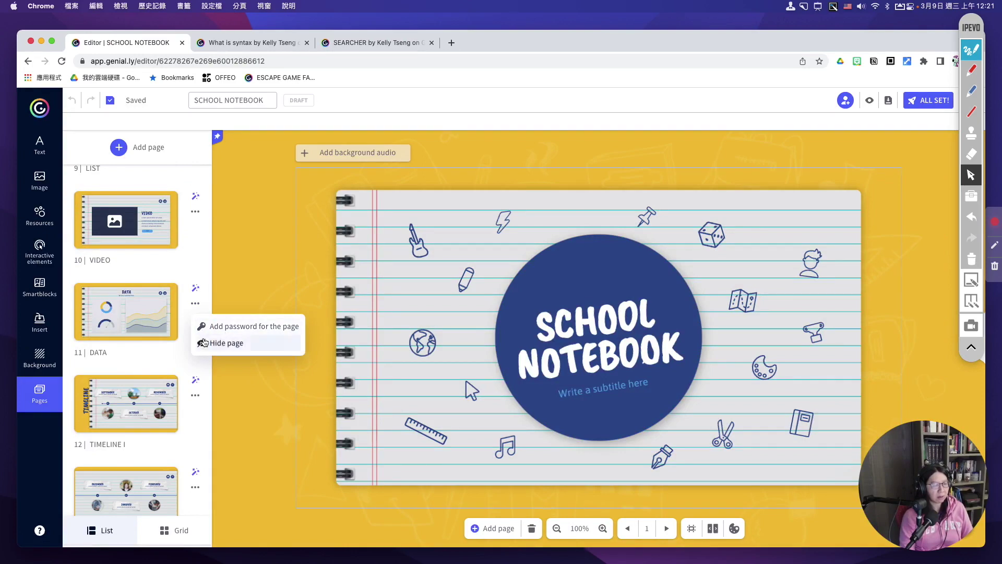
{"action": "left_click", "coordinate": [184, 363]}
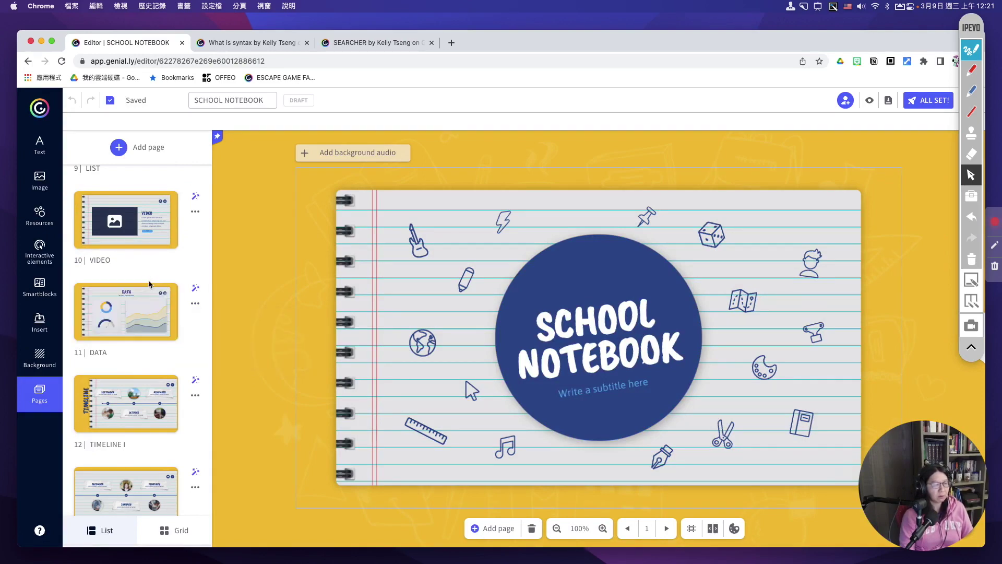
{"action": "scroll", "coordinate": [141, 303], "scroll_direction": "up", "scroll_amount": 15}
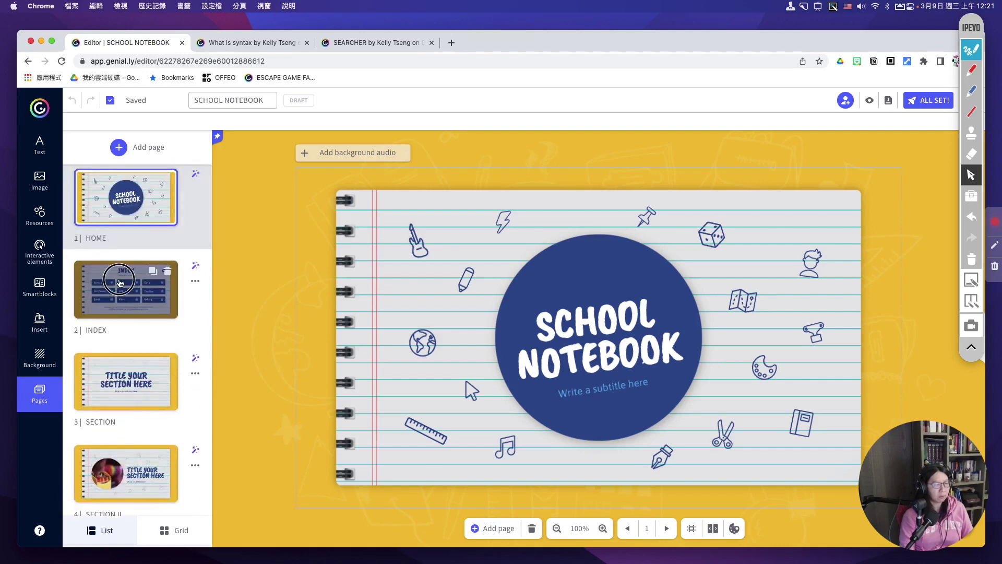
Step: Duplicate the INDEX page and delete the copy
{"action": "left_click", "coordinate": [133, 300]}
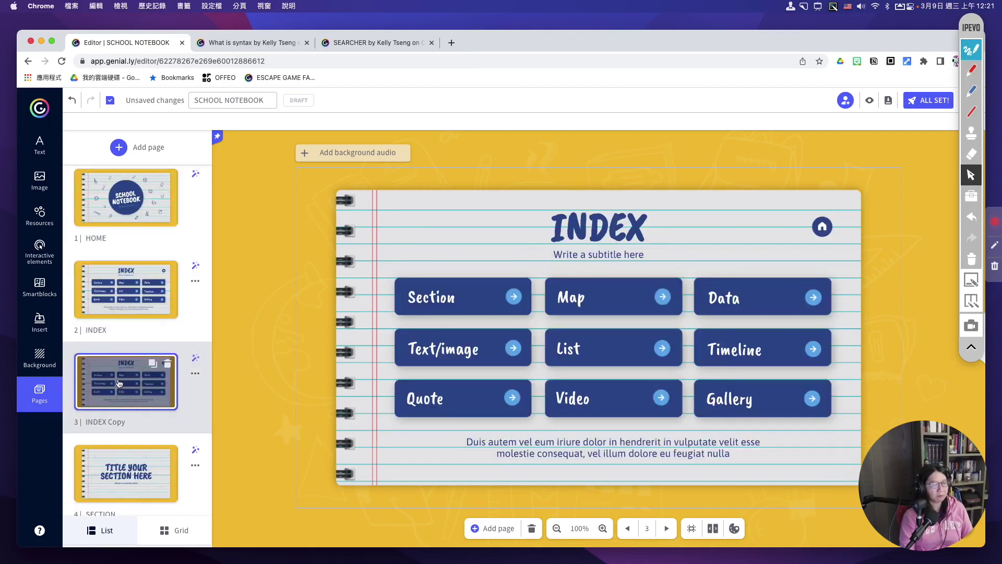
{"action": "left_click", "coordinate": [116, 306]}
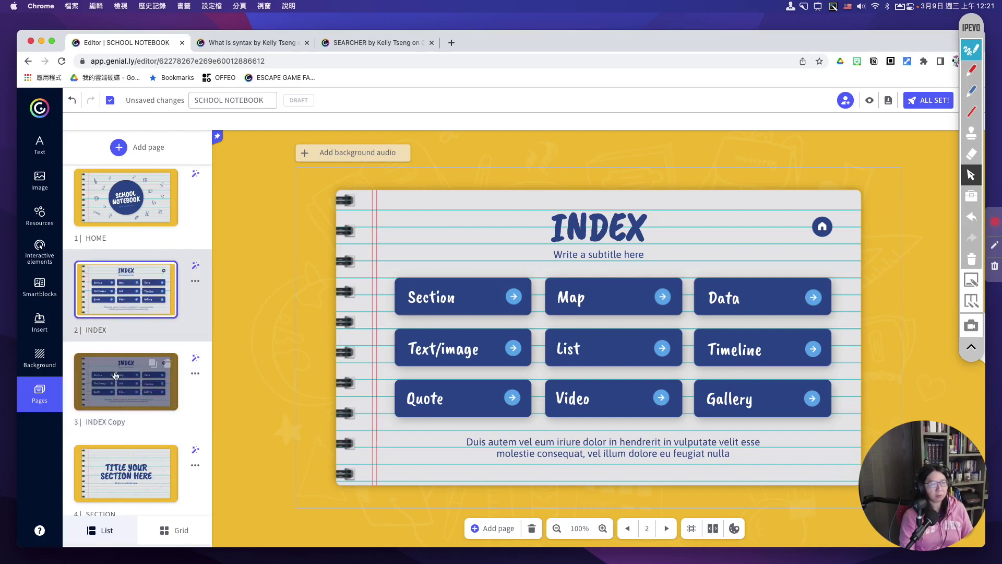
{"action": "left_click", "coordinate": [167, 364]}
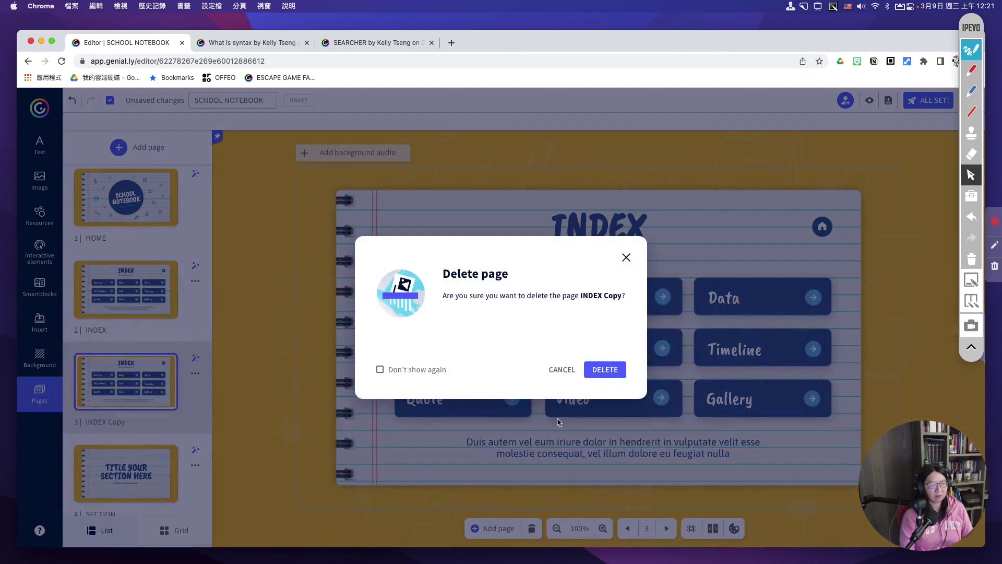
{"action": "left_click", "coordinate": [603, 371]}
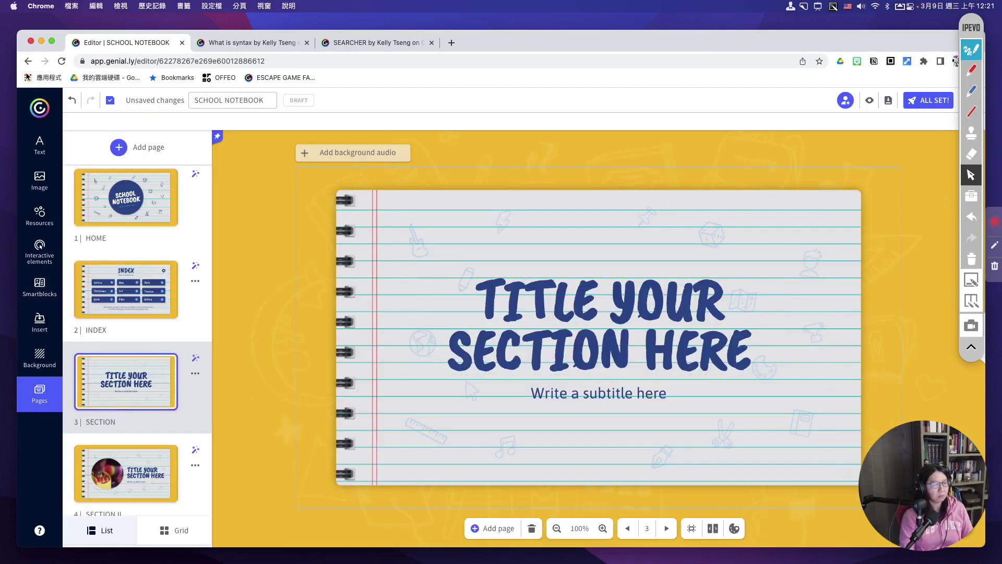
Step: Add a Title 1 text to the SECTION page and place it above the section title, near the page's upper left
{"action": "left_click", "coordinate": [39, 146]}
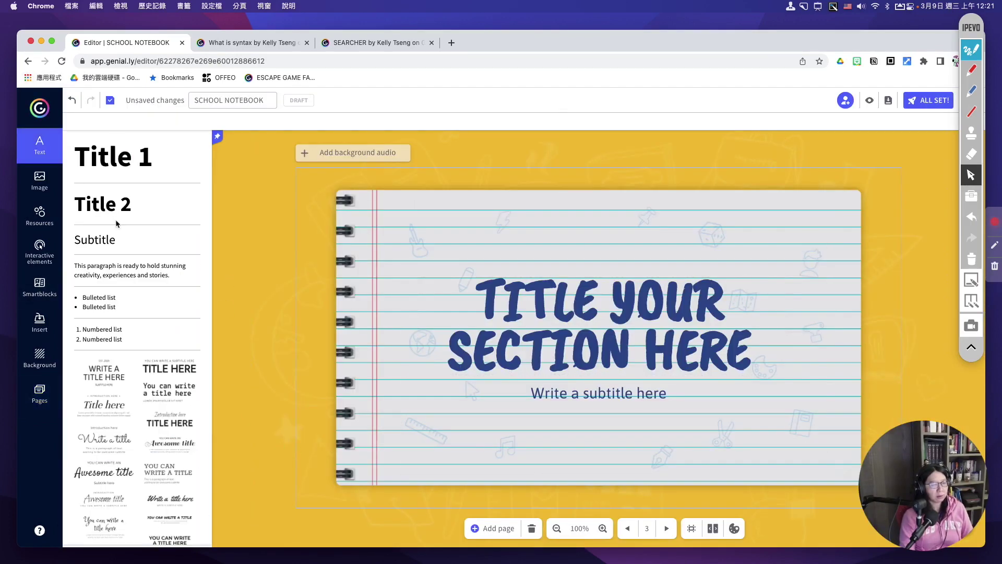
{"action": "scroll", "coordinate": [125, 289], "scroll_direction": "down", "scroll_amount": 5}
{"action": "scroll", "coordinate": [126, 290], "scroll_direction": "up", "scroll_amount": 5}
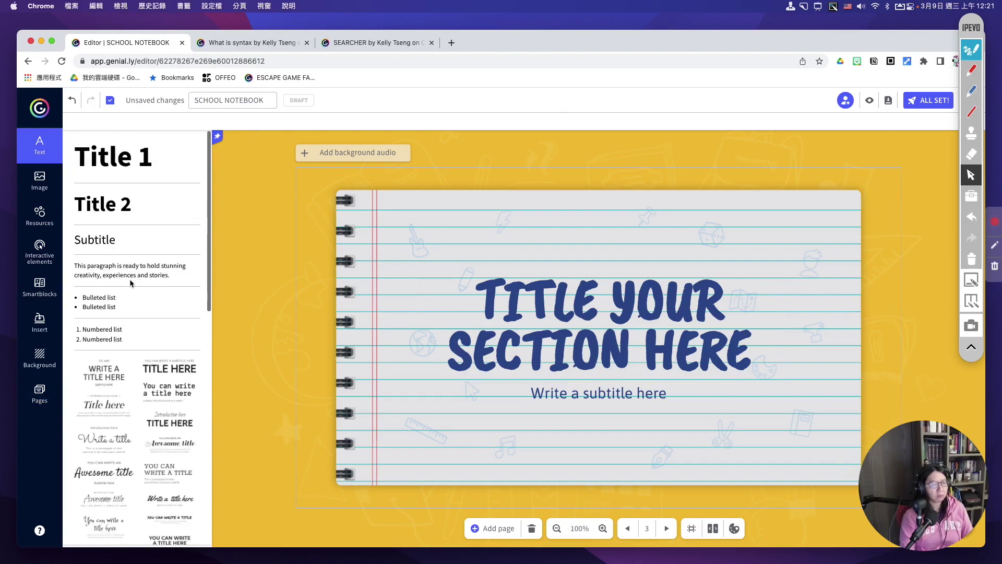
{"action": "left_click", "coordinate": [125, 165]}
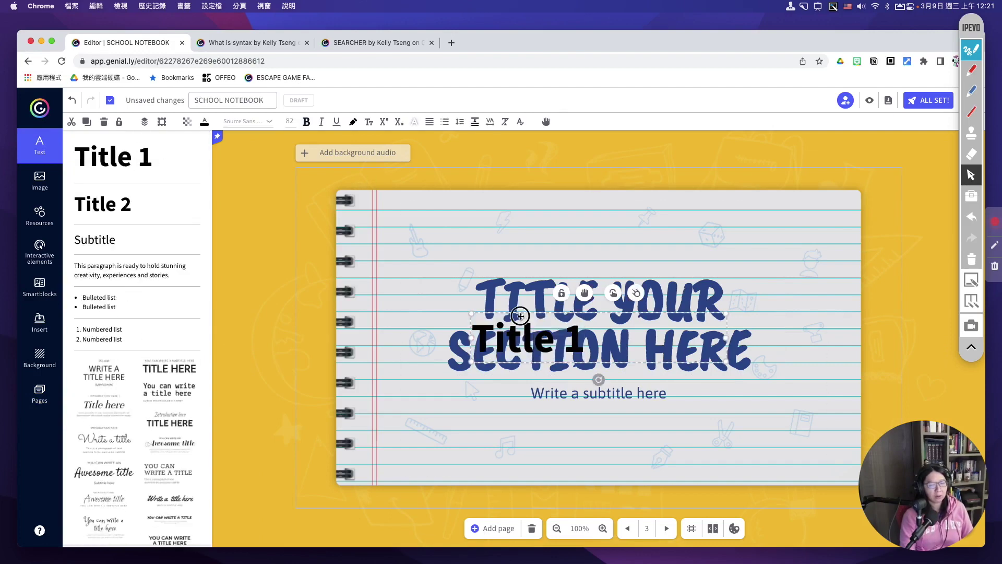
{"action": "left_click_drag", "start_coordinate": [520, 316], "coordinate": [467, 207]}
{"action": "left_click_drag", "start_coordinate": [538, 230], "coordinate": [406, 222]}
Step: Change the font of the new Title 1 text to Yusei Magic
{"action": "scroll", "coordinate": [126, 402], "scroll_direction": "down", "scroll_amount": 10}
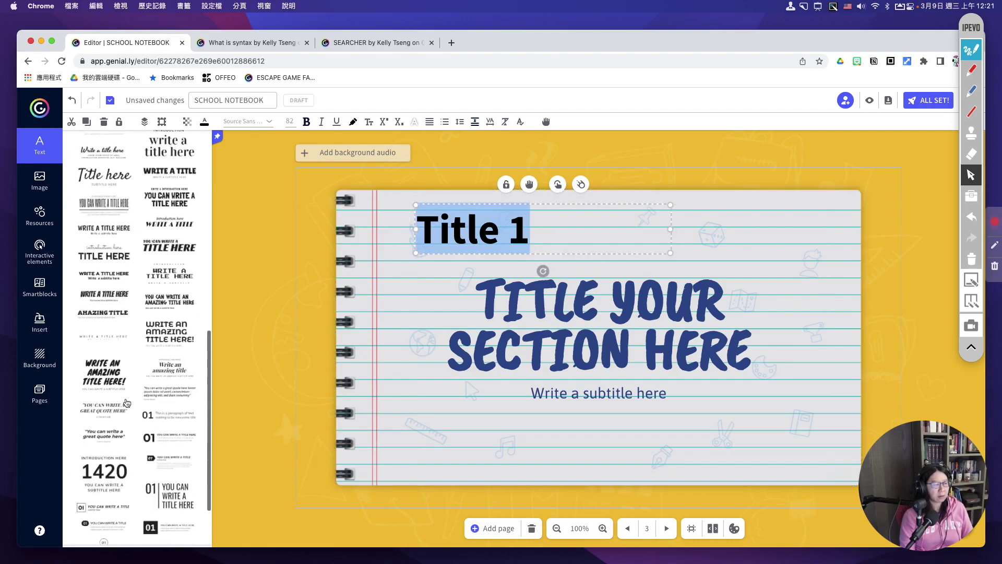
{"action": "scroll", "coordinate": [126, 402], "scroll_direction": "down", "scroll_amount": 3}
{"action": "scroll", "coordinate": [179, 276], "scroll_direction": "up", "scroll_amount": 15}
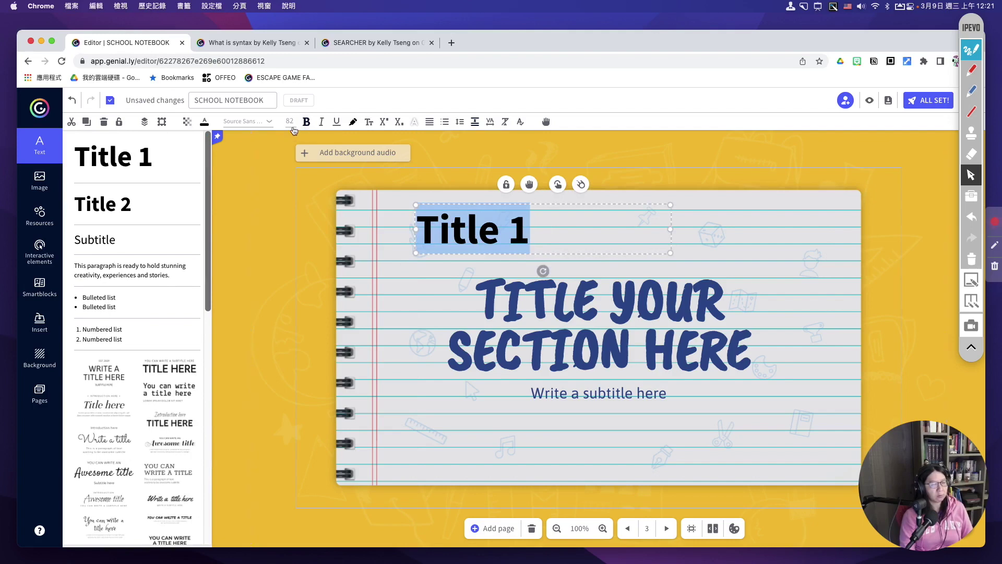
{"action": "left_click", "coordinate": [264, 123]}
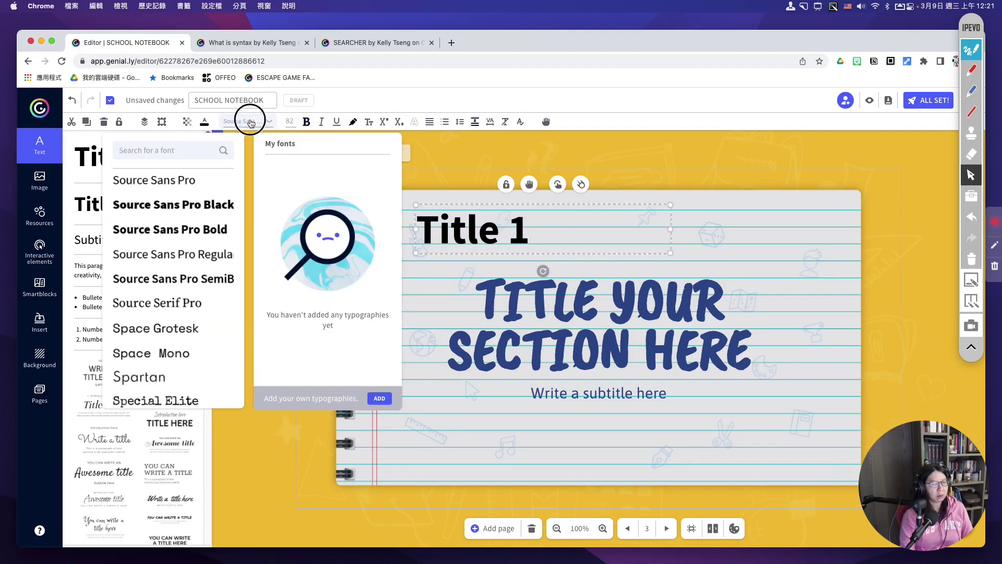
{"action": "left_click", "coordinate": [249, 122]}
{"action": "left_click", "coordinate": [248, 121]}
{"action": "scroll", "coordinate": [137, 317], "scroll_direction": "down", "scroll_amount": 3}
{"action": "scroll", "coordinate": [138, 317], "scroll_direction": "down", "scroll_amount": 10}
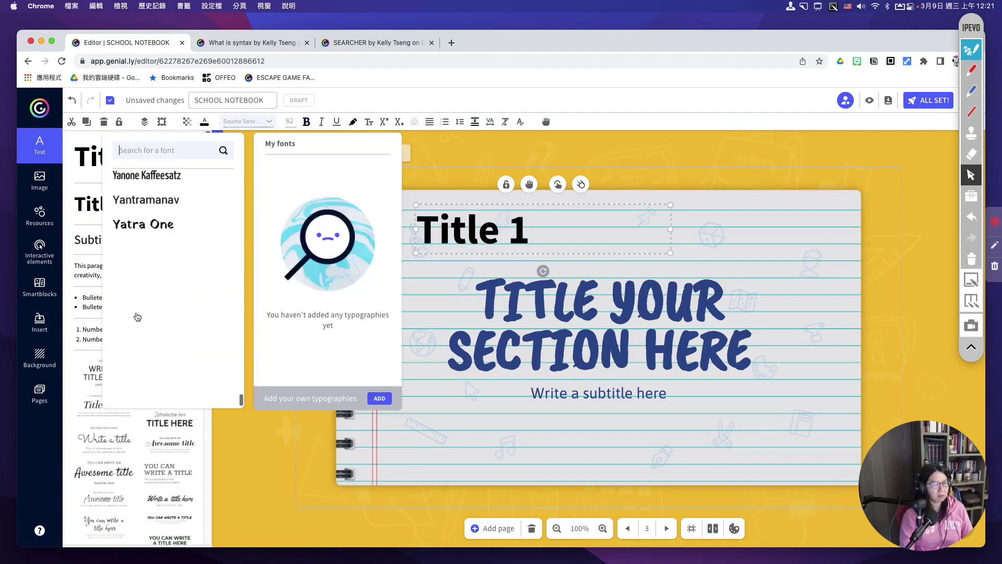
{"action": "left_click", "coordinate": [143, 274]}
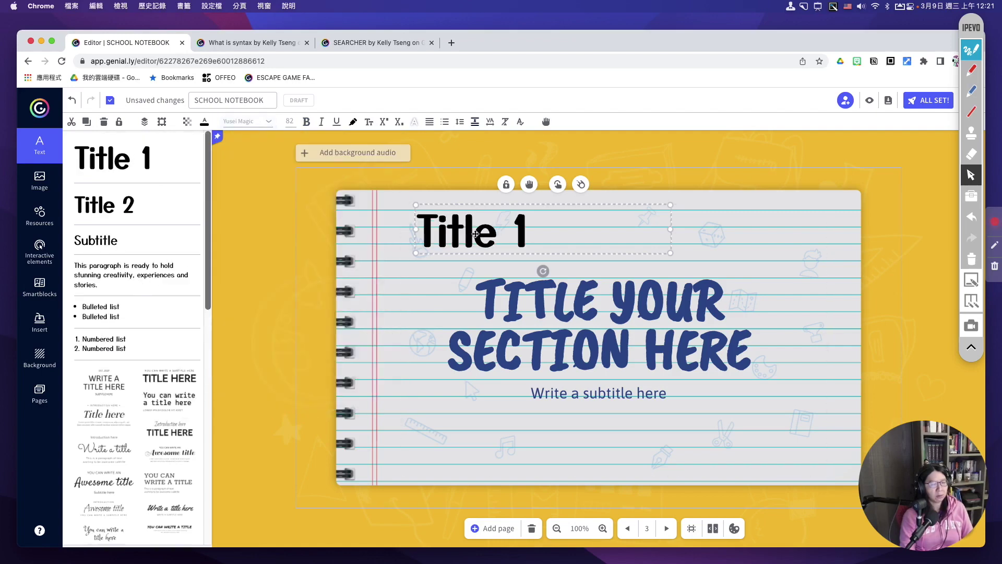
Step: Replace the Title 1 text with "Hello presentation" and widen its text box so the words fit on one line
{"action": "double_click", "coordinate": [538, 231]}
{"action": "left_click", "coordinate": [530, 230]}
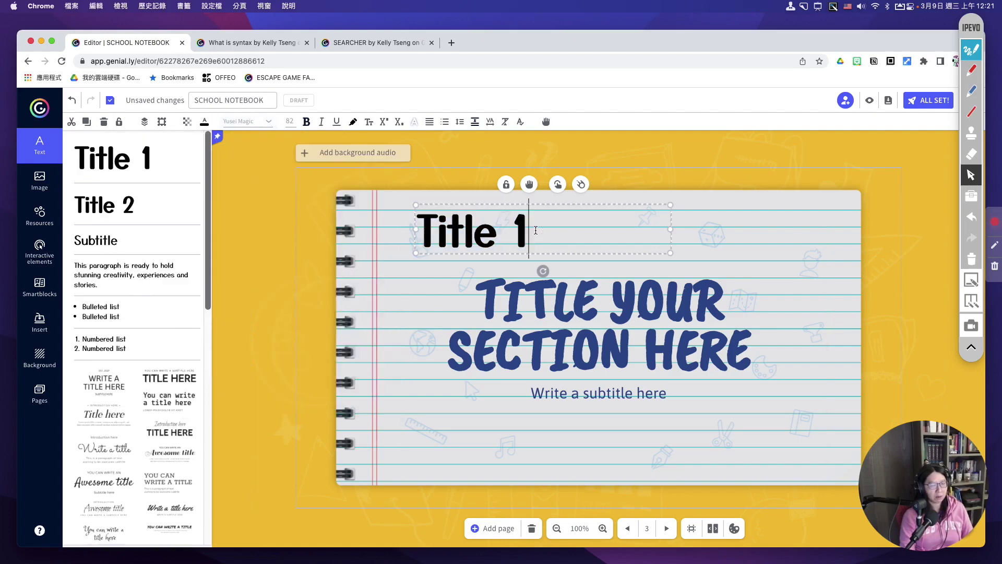
{"action": "left_click_drag", "start_coordinate": [530, 230], "coordinate": [423, 226]}
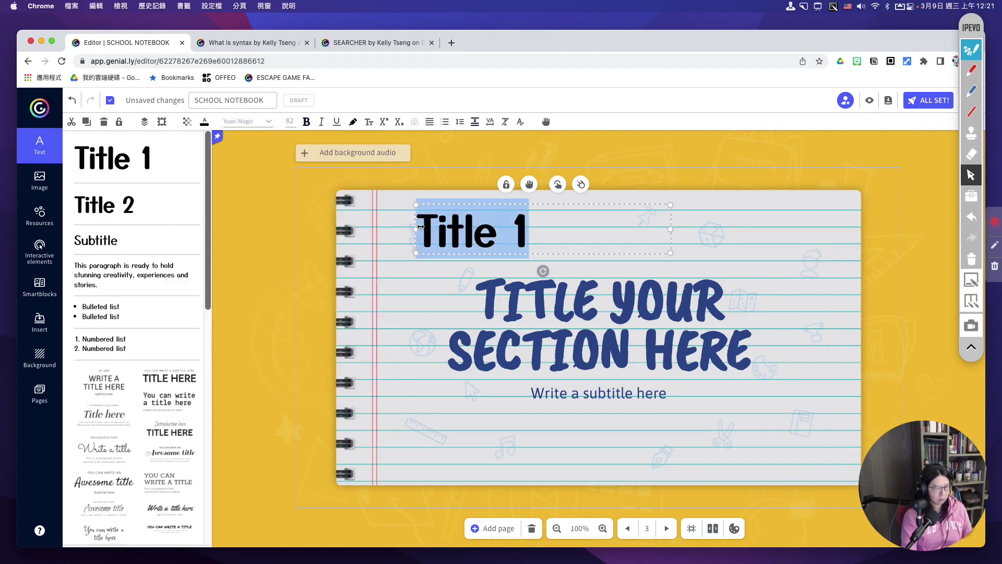
{"action": "type", "text": "Hello"}
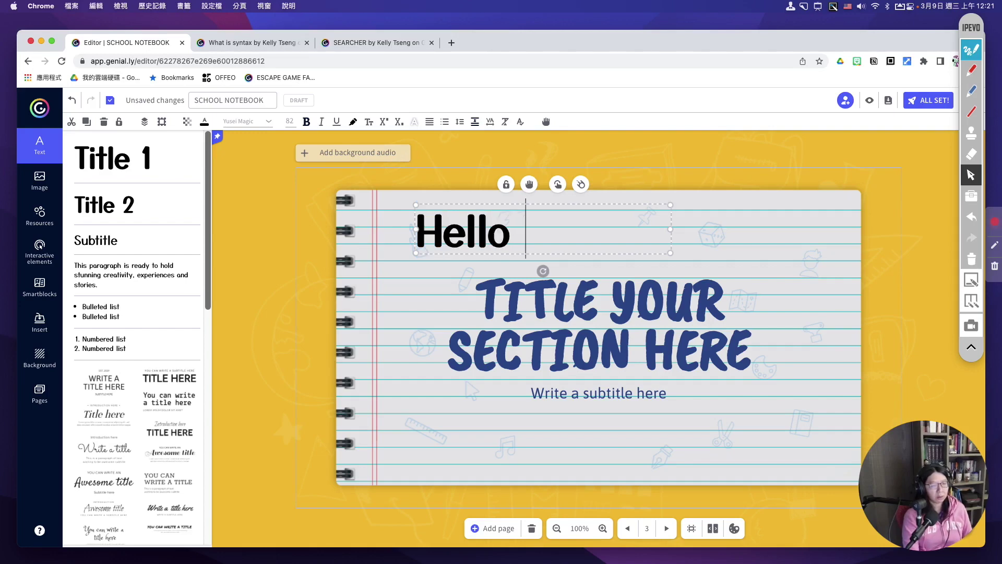
{"action": "type", "text": " presentation"}
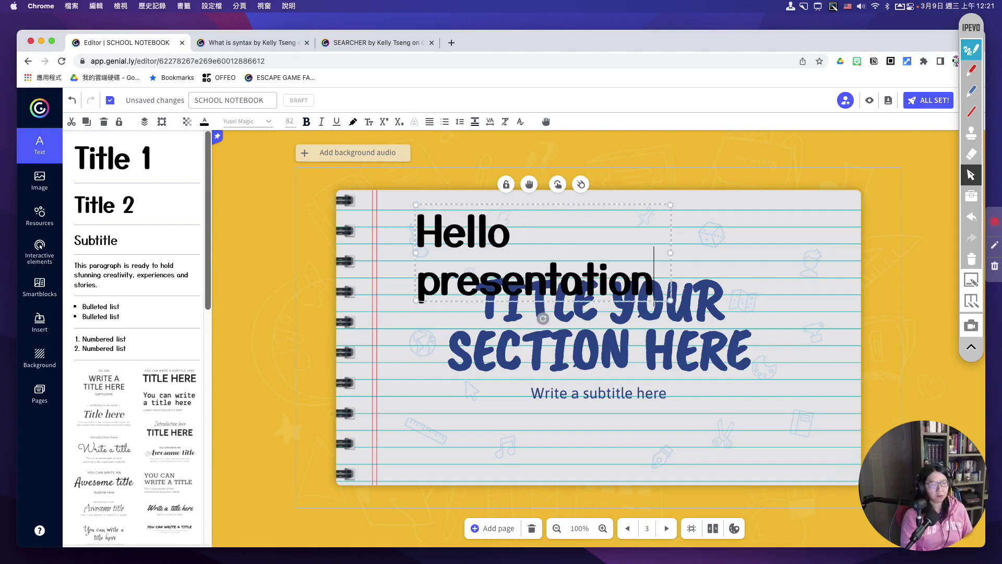
{"action": "left_click_drag", "start_coordinate": [671, 253], "coordinate": [802, 241]}
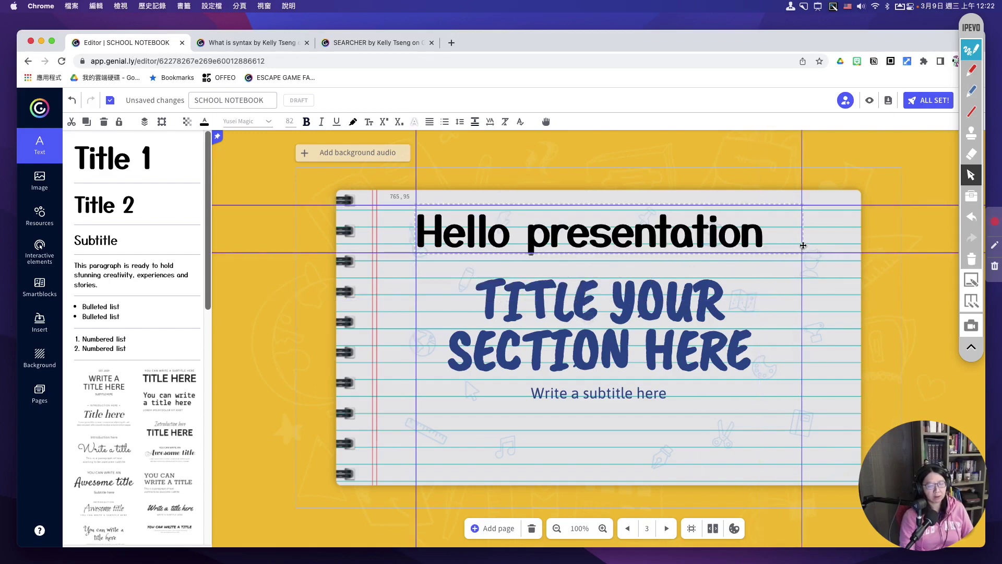
Step: Set the "Hello presentation" text's font to ZCOOL KuaiLe and remove its bold formatting
{"action": "left_click", "coordinate": [257, 124]}
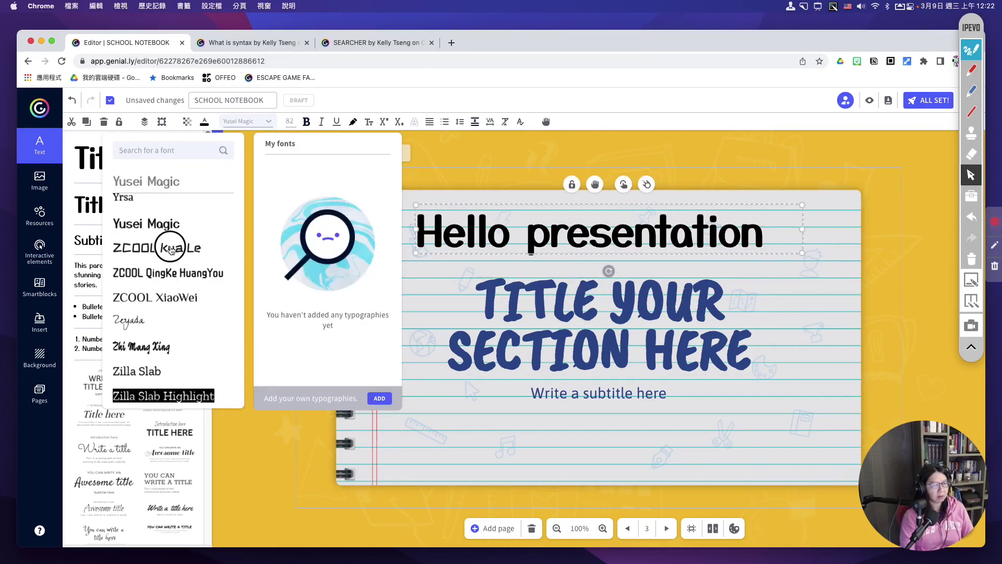
{"action": "left_click", "coordinate": [171, 250]}
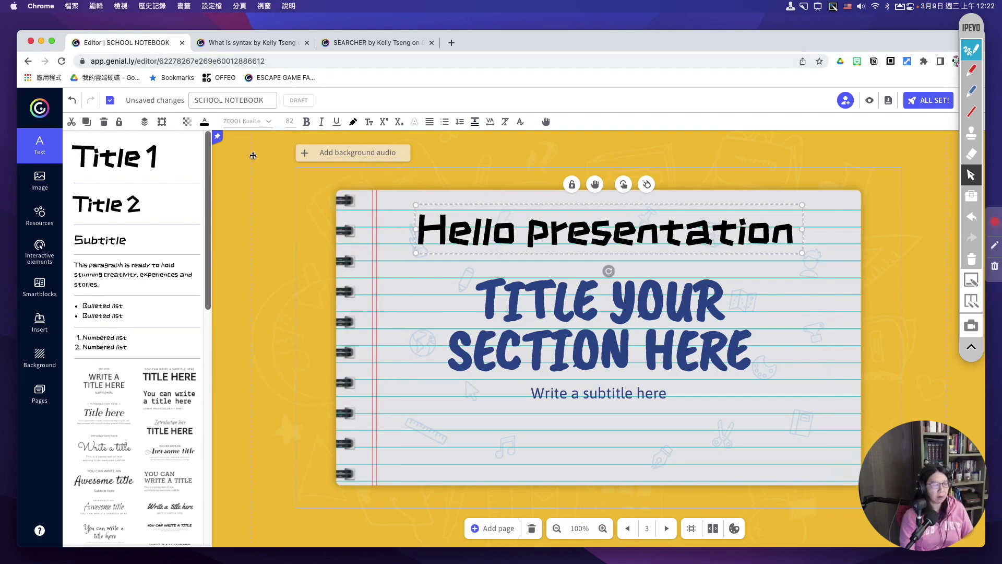
{"action": "left_click", "coordinate": [294, 123]}
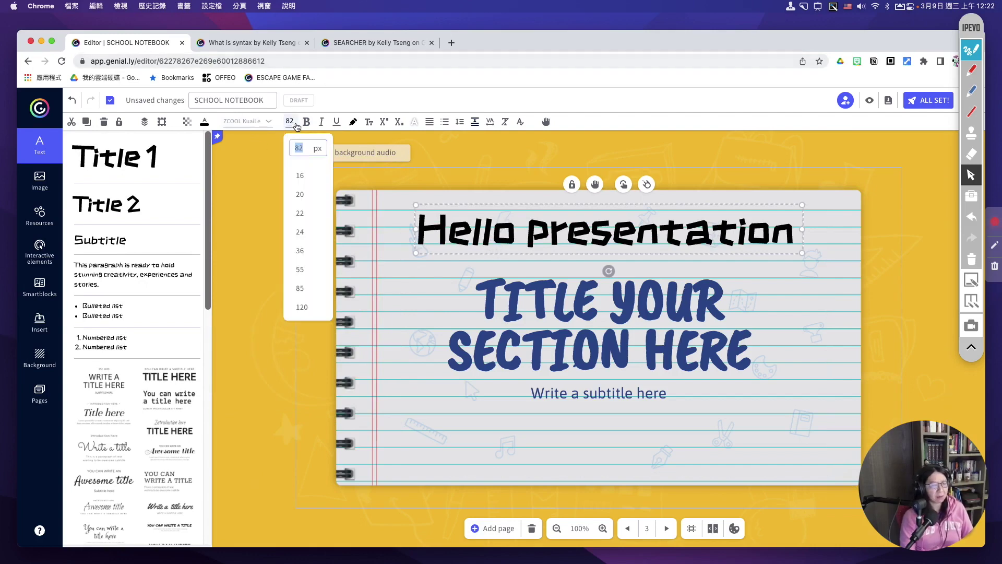
{"action": "left_click", "coordinate": [279, 161]}
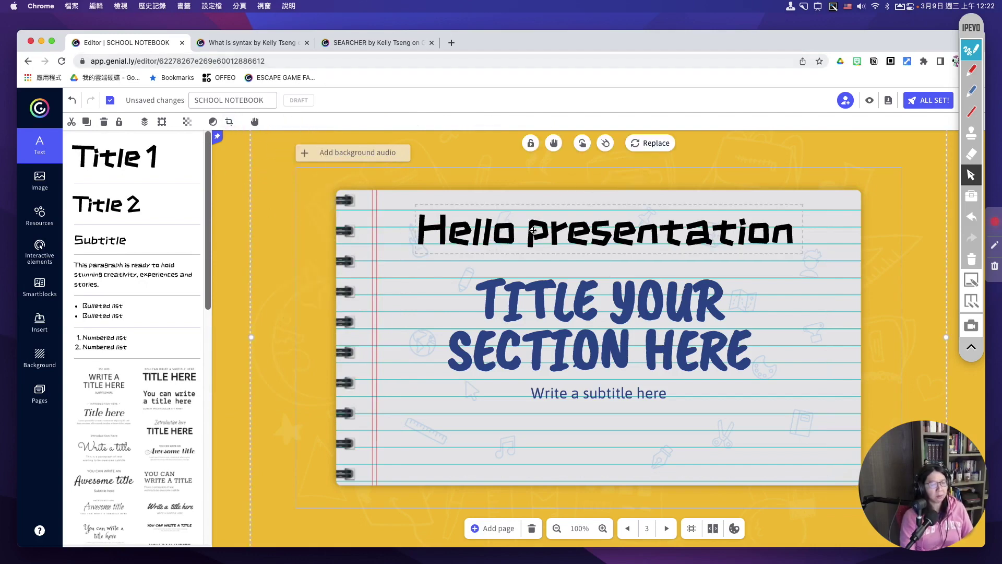
{"action": "left_click", "coordinate": [532, 229]}
{"action": "left_click", "coordinate": [312, 126]}
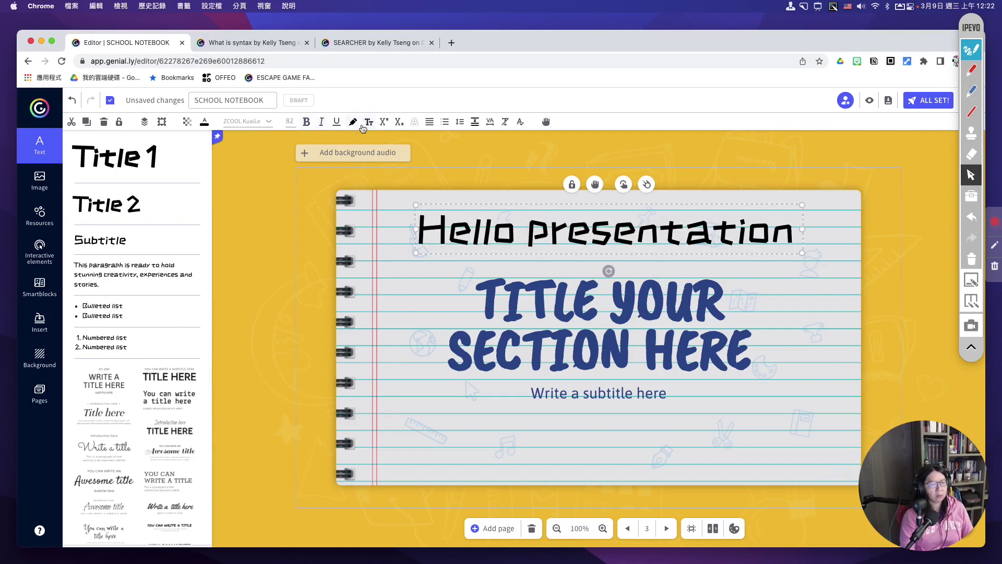
Step: Highlight the "Hello presentation" text in dark blue, #2A14B7
{"action": "left_click", "coordinate": [353, 122]}
{"action": "left_click", "coordinate": [432, 214]}
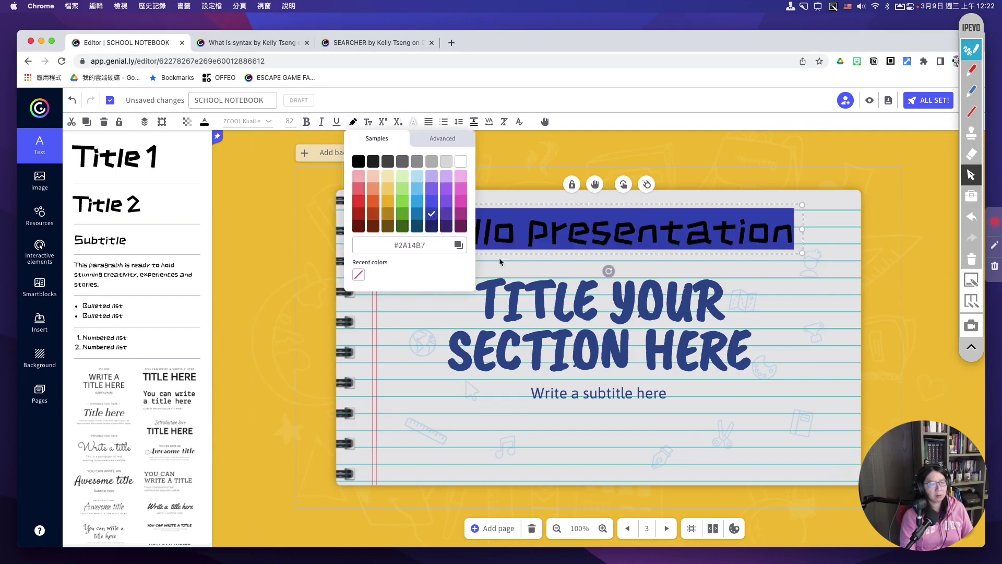
{"action": "left_click", "coordinate": [802, 295]}
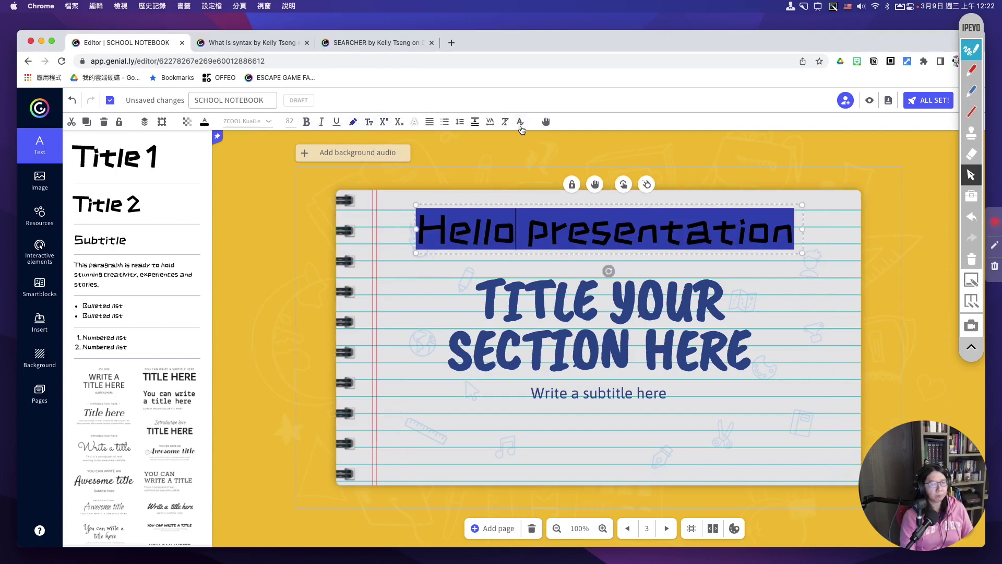
Step: Colour the "Hello presentation" text pink, #DD3CBD, and set its highlight colour to white
{"action": "left_click", "coordinate": [208, 125]}
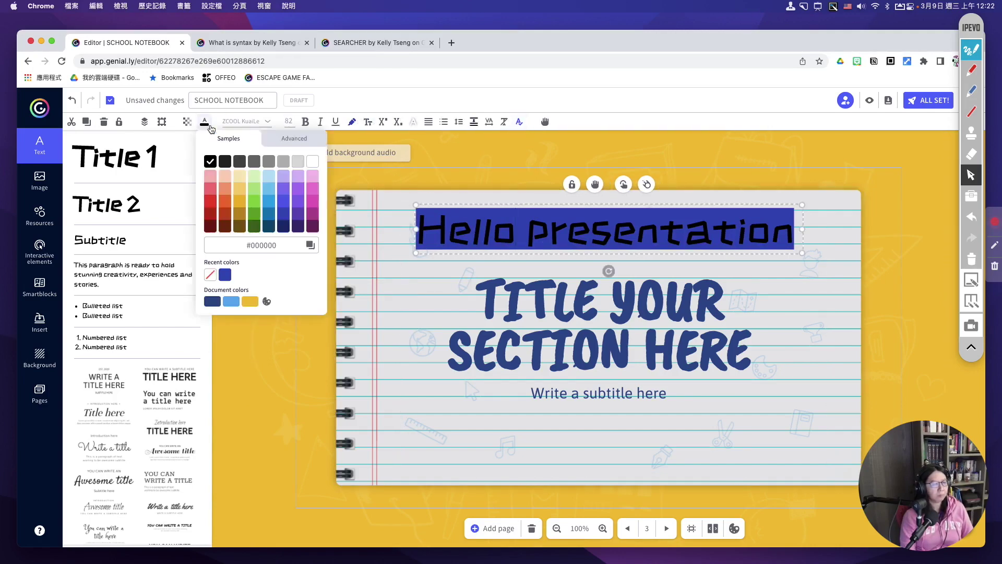
{"action": "left_click", "coordinate": [314, 201]}
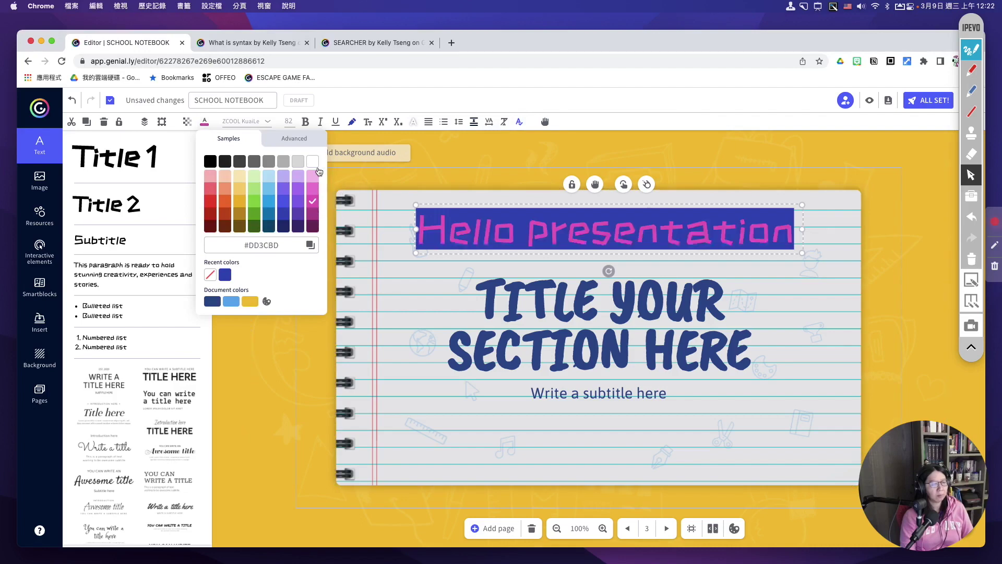
{"action": "left_click", "coordinate": [351, 121]}
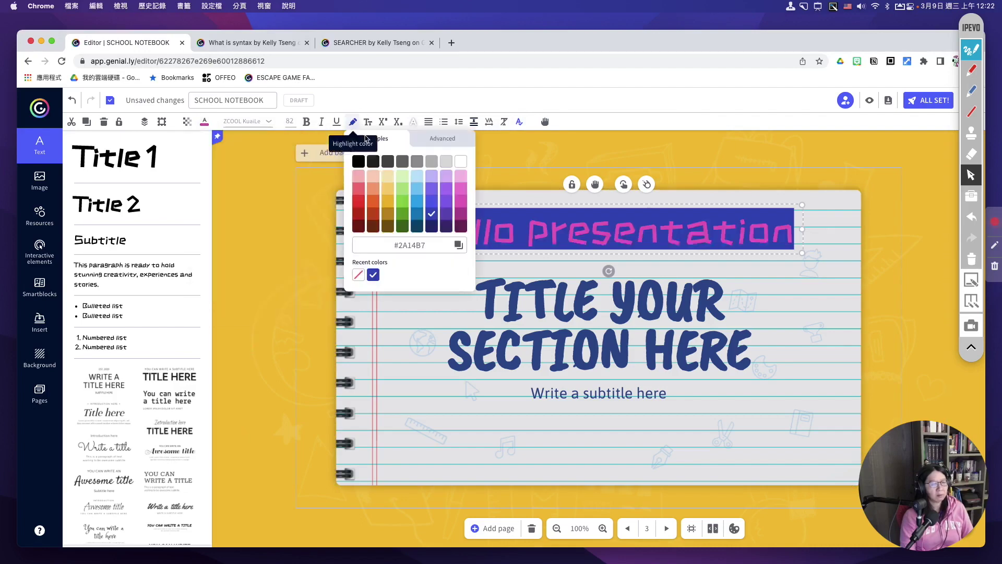
{"action": "left_click", "coordinate": [460, 162]}
{"action": "left_click", "coordinate": [375, 335]}
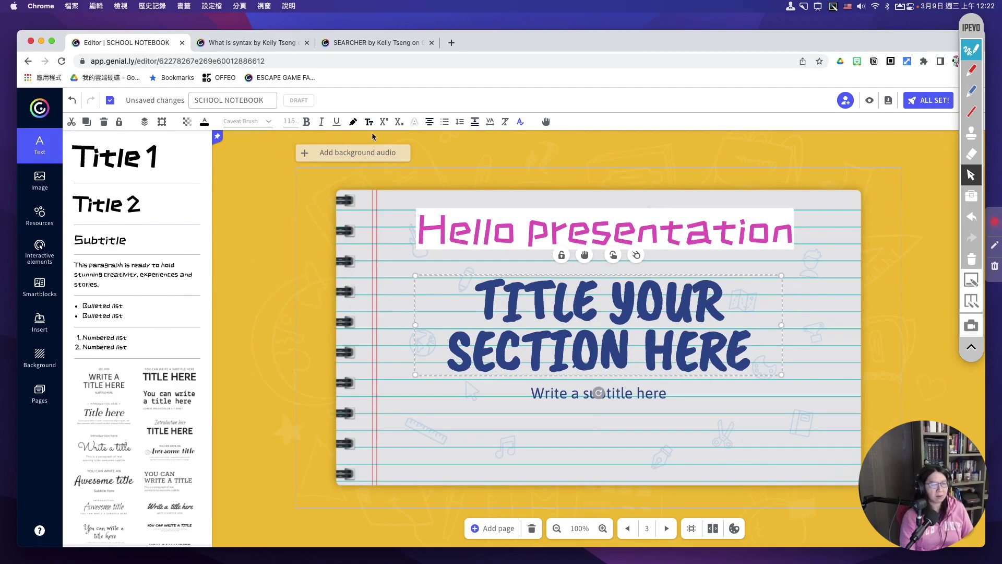
{"action": "left_click", "coordinate": [354, 122]}
{"action": "left_click", "coordinate": [354, 124]}
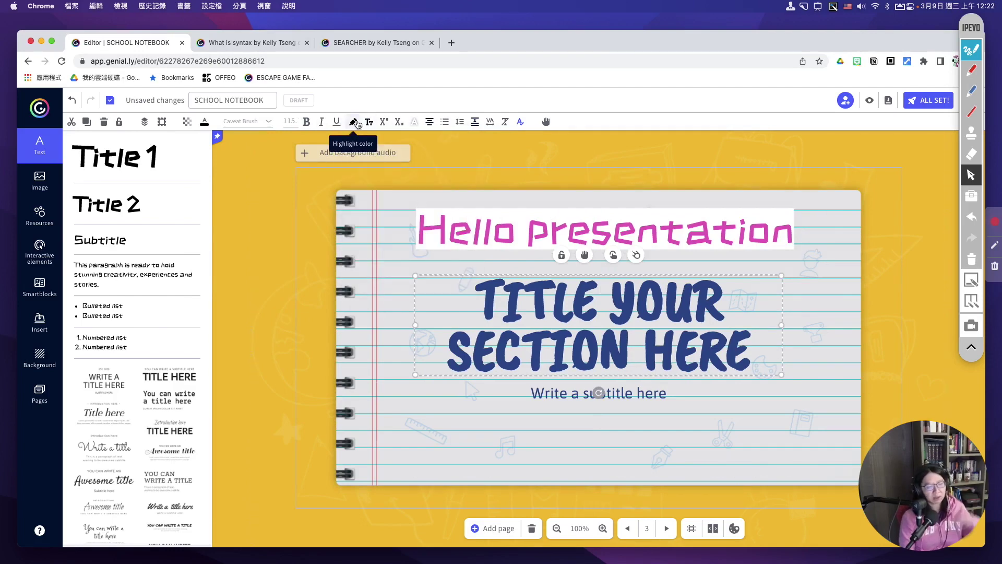
Step: Lock the "Hello presentation" text, try to move it while locked, and unlock it
{"action": "left_click", "coordinate": [522, 229]}
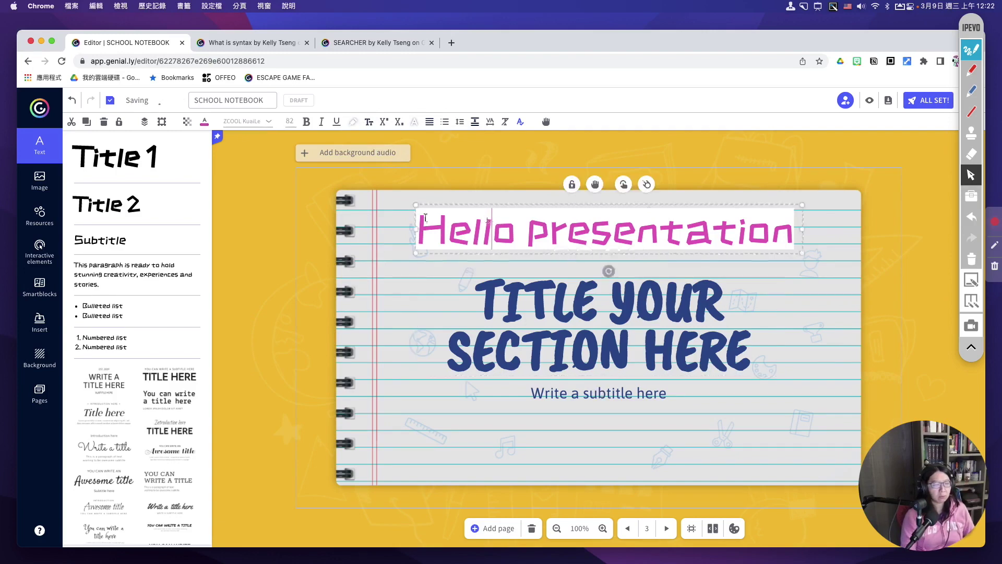
{"action": "left_click", "coordinate": [119, 122]}
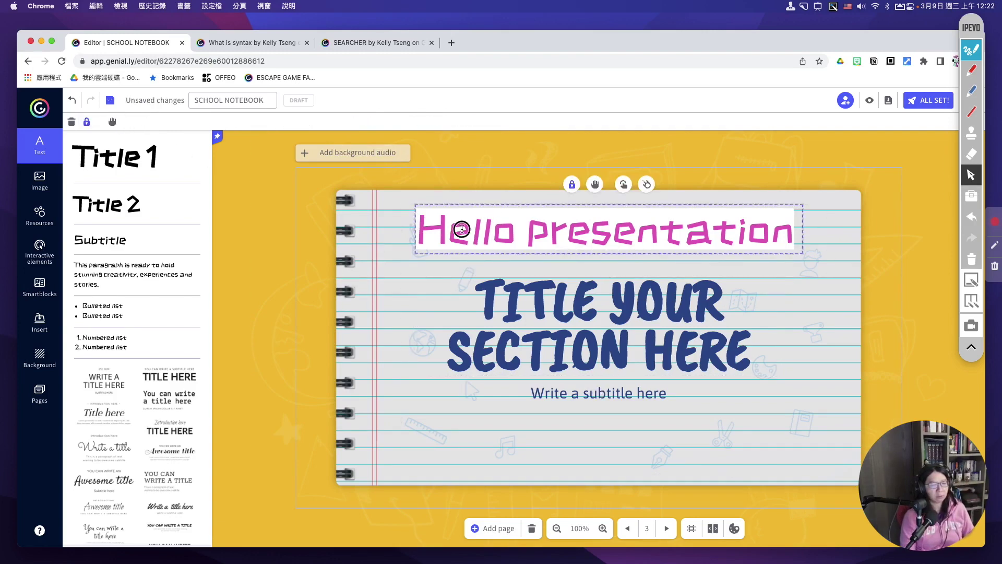
{"action": "left_click_drag", "start_coordinate": [460, 226], "coordinate": [484, 228]}
{"action": "left_click", "coordinate": [483, 229]}
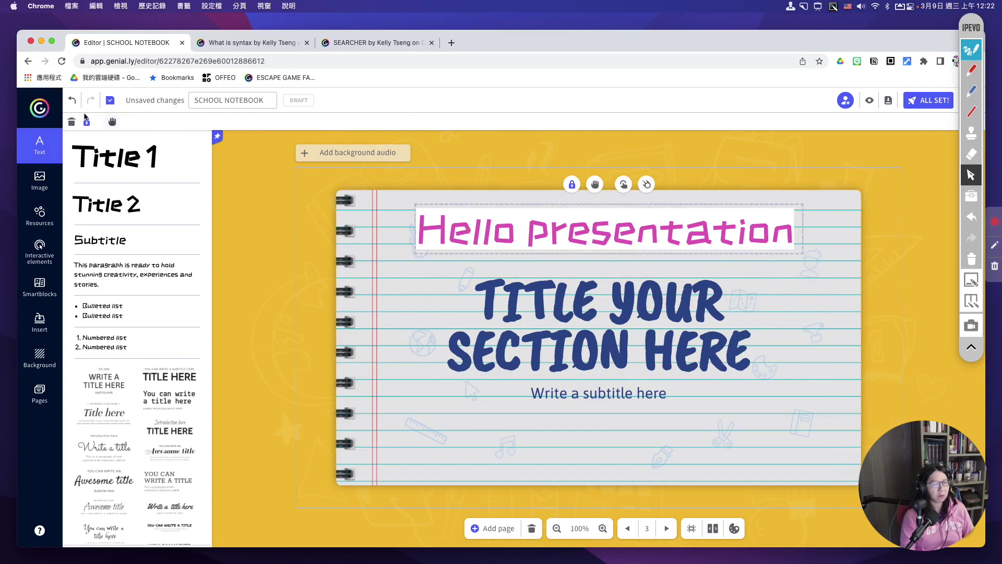
{"action": "left_click", "coordinate": [86, 123]}
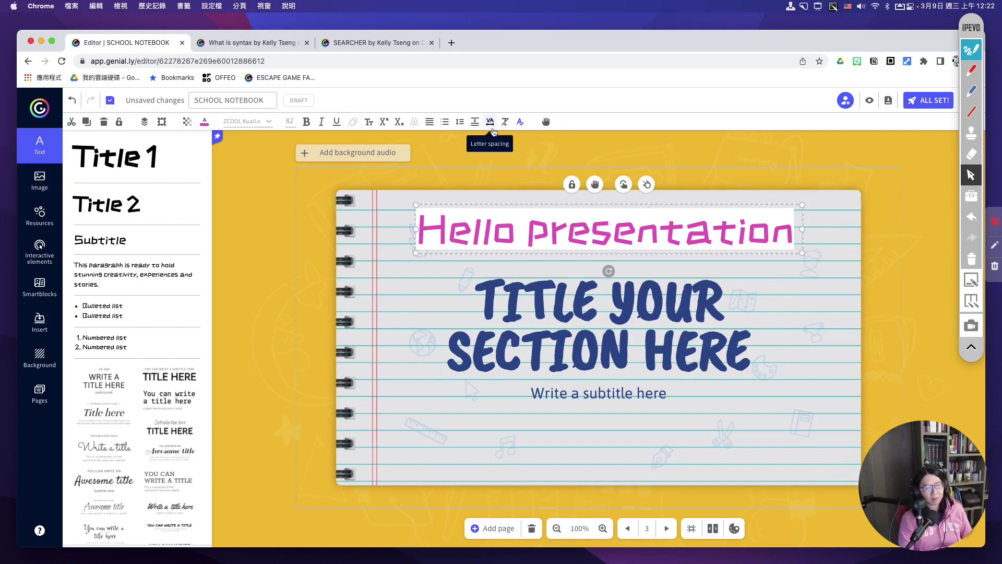
Step: Look through the available image sources, from computer upload and the stock collections to cloud storage, URL and brand images
{"action": "left_click", "coordinate": [40, 180]}
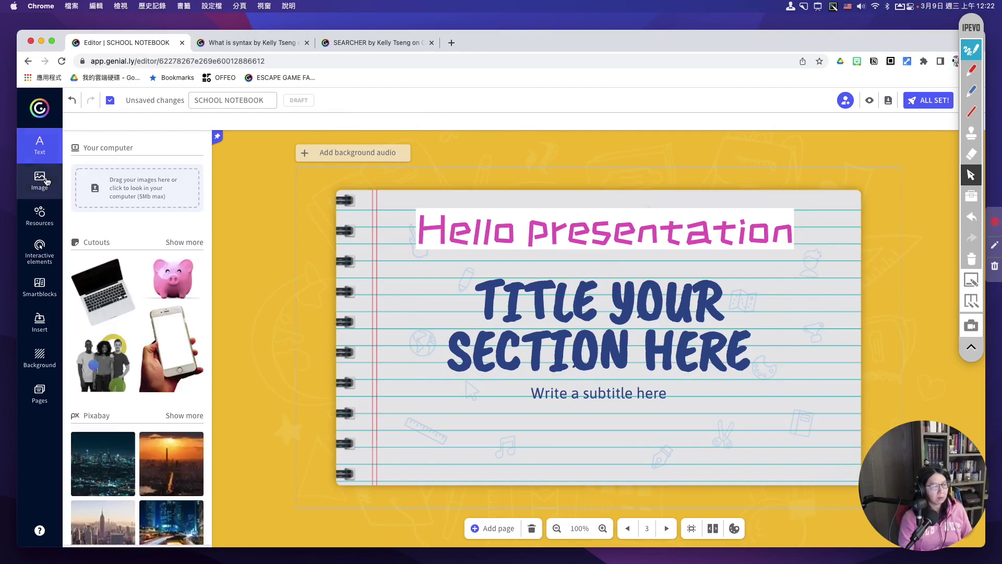
{"action": "scroll", "coordinate": [150, 307], "scroll_direction": "down", "scroll_amount": 10}
{"action": "scroll", "coordinate": [150, 307], "scroll_direction": "up", "scroll_amount": 10}
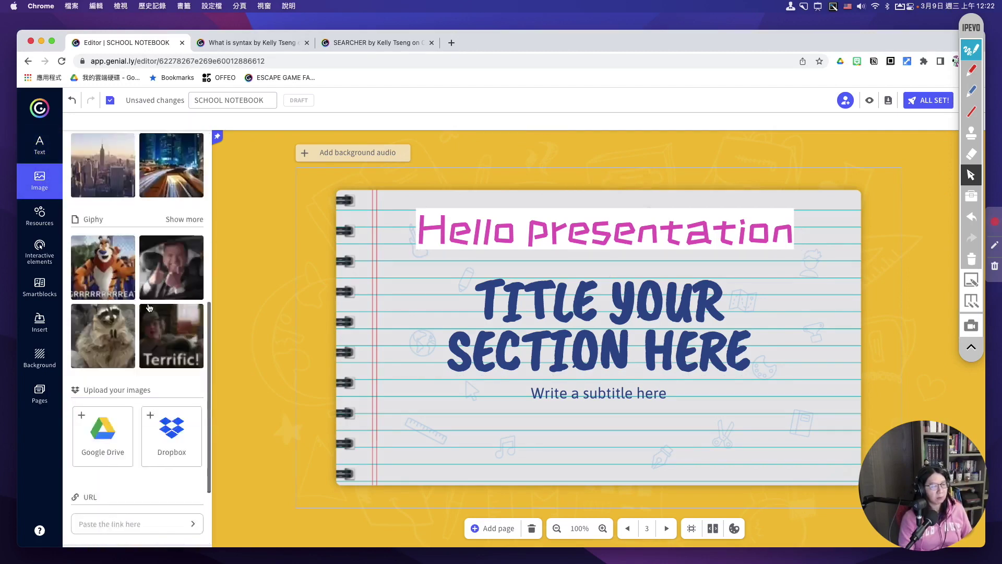
{"action": "scroll", "coordinate": [130, 323], "scroll_direction": "down", "scroll_amount": 10}
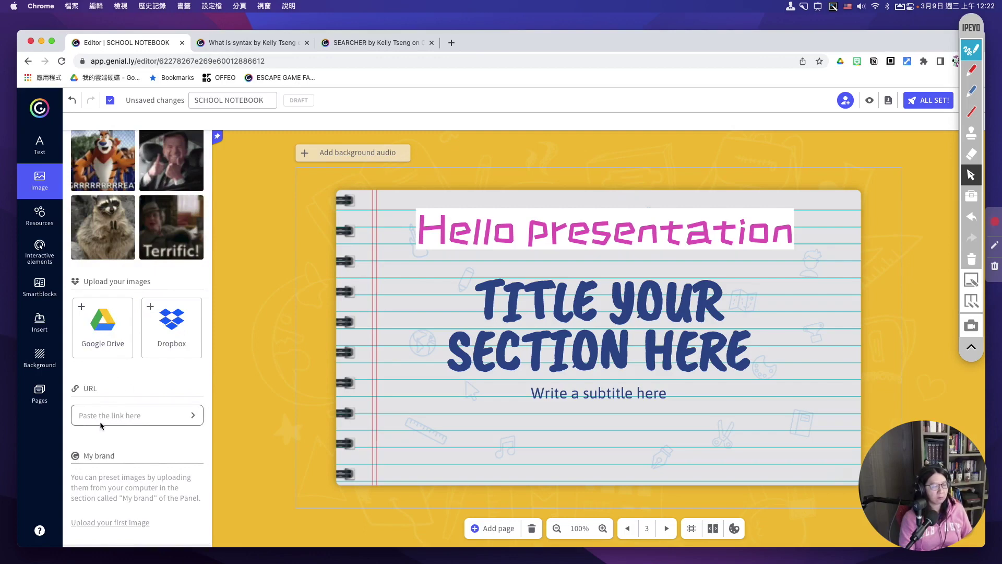
{"action": "scroll", "coordinate": [101, 417], "scroll_direction": "up", "scroll_amount": 5}
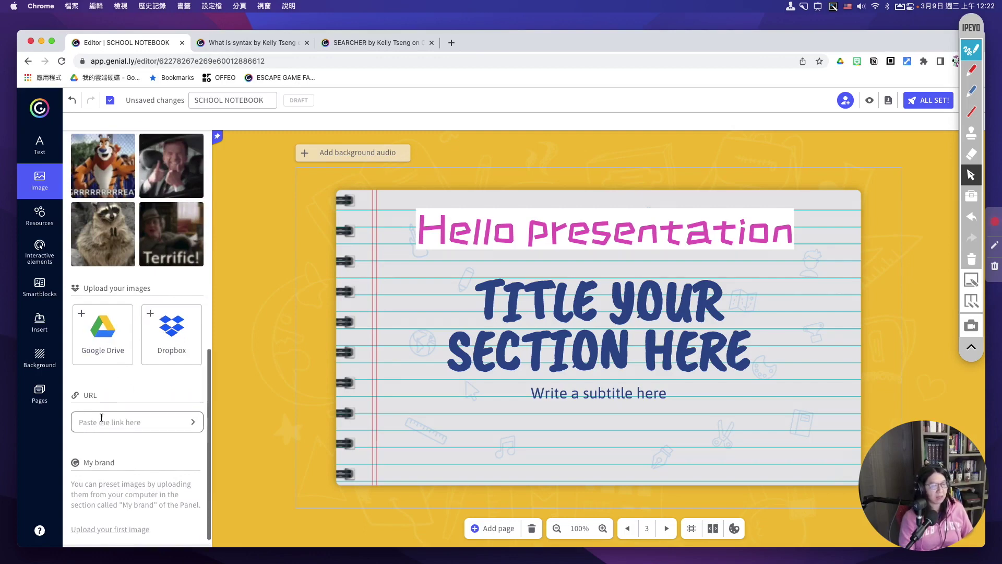
{"action": "scroll", "coordinate": [101, 418], "scroll_direction": "down", "scroll_amount": 5}
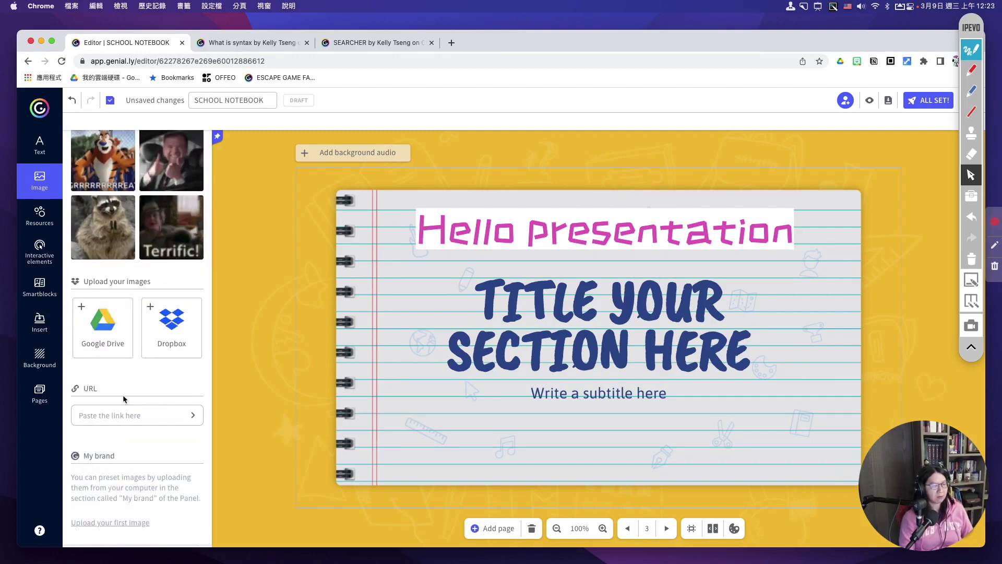
{"action": "scroll", "coordinate": [123, 395], "scroll_direction": "up", "scroll_amount": 10}
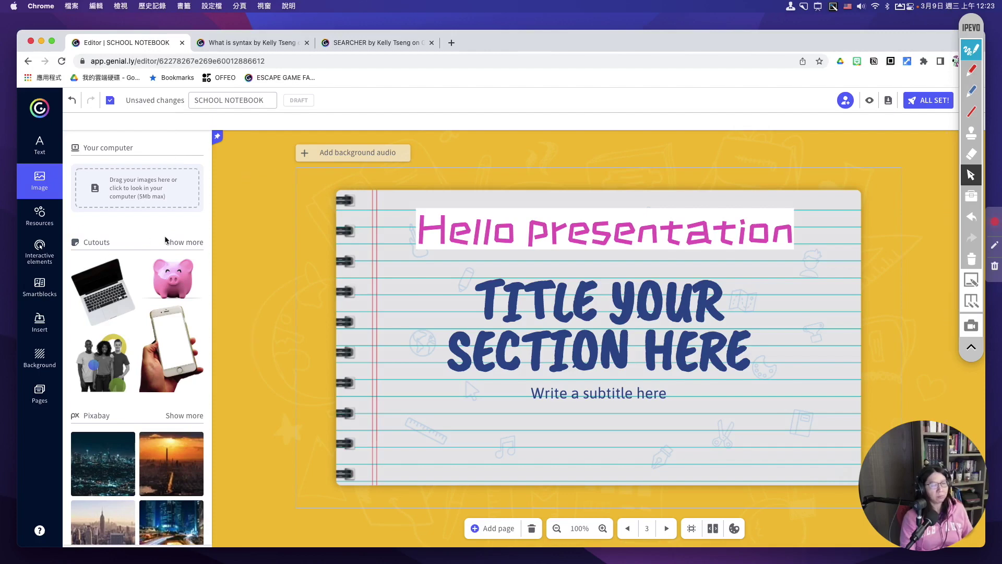
Step: Search the full Cutouts image collection for "door"
{"action": "left_click", "coordinate": [193, 246]}
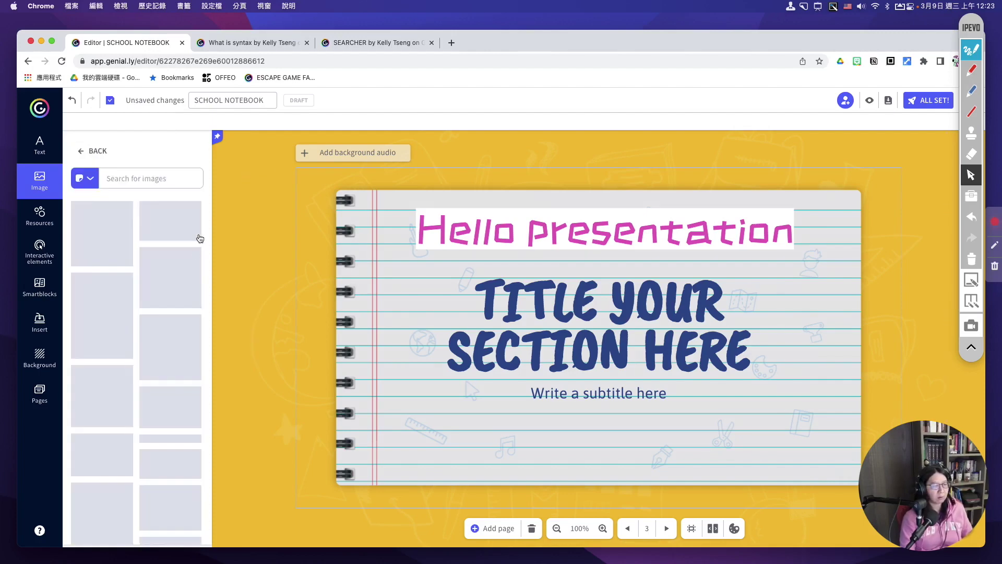
{"action": "left_click", "coordinate": [146, 178]}
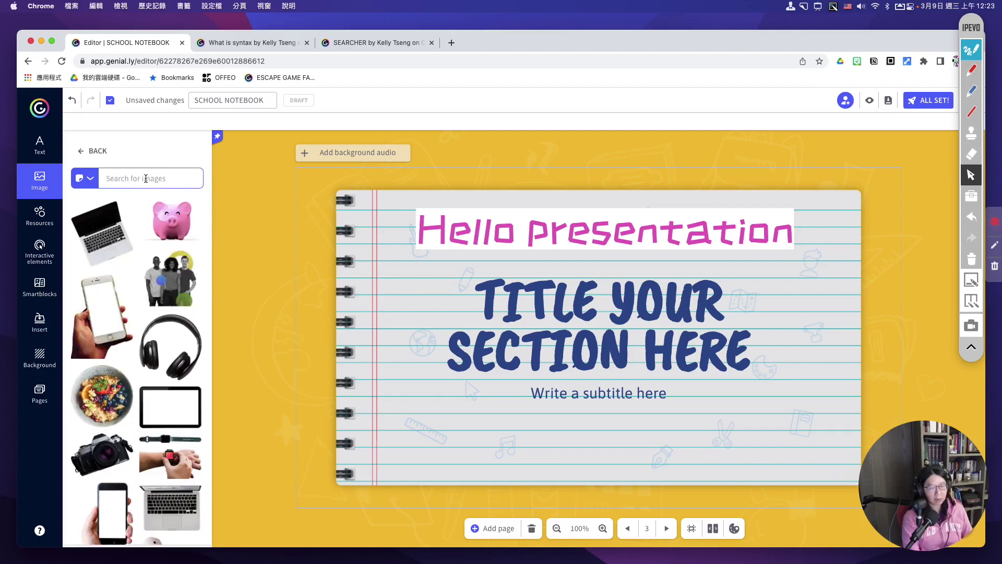
{"action": "type", "text": "door"}
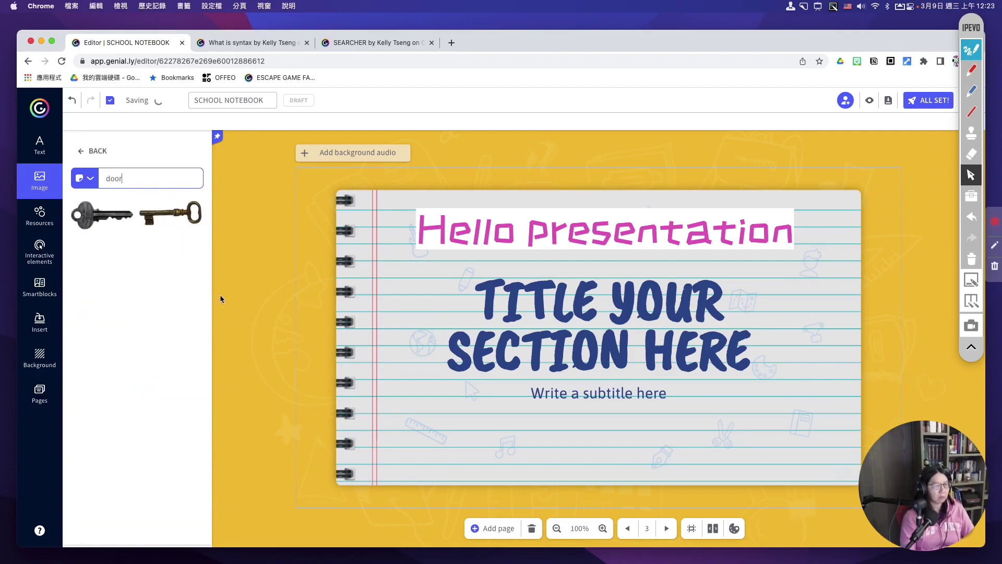
Step: Search the full Pixabay image collection for "door" and browse the results
{"action": "left_click", "coordinate": [93, 151]}
{"action": "scroll", "coordinate": [191, 261], "scroll_direction": "down", "scroll_amount": 4}
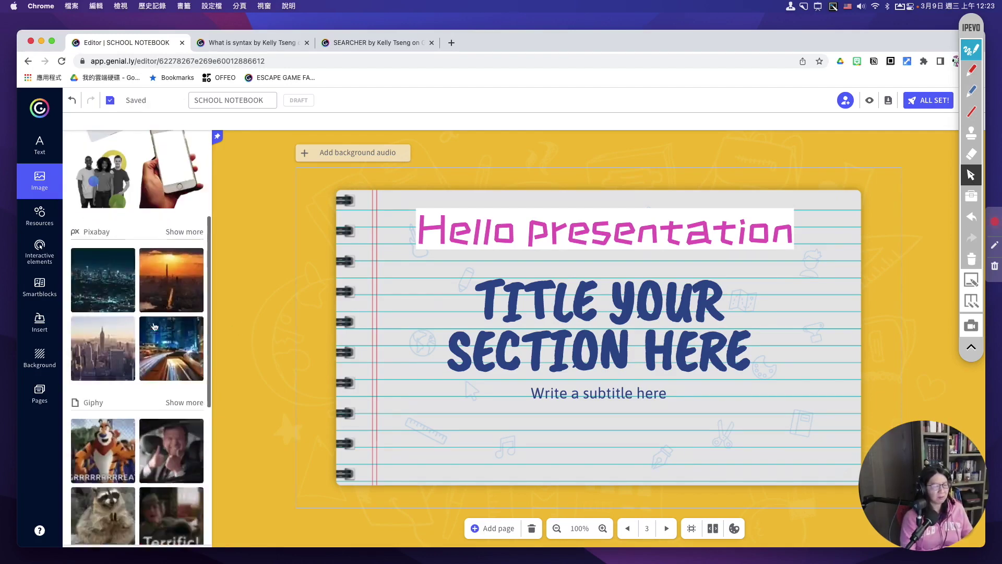
{"action": "left_click", "coordinate": [191, 230]}
{"action": "left_click", "coordinate": [168, 177]}
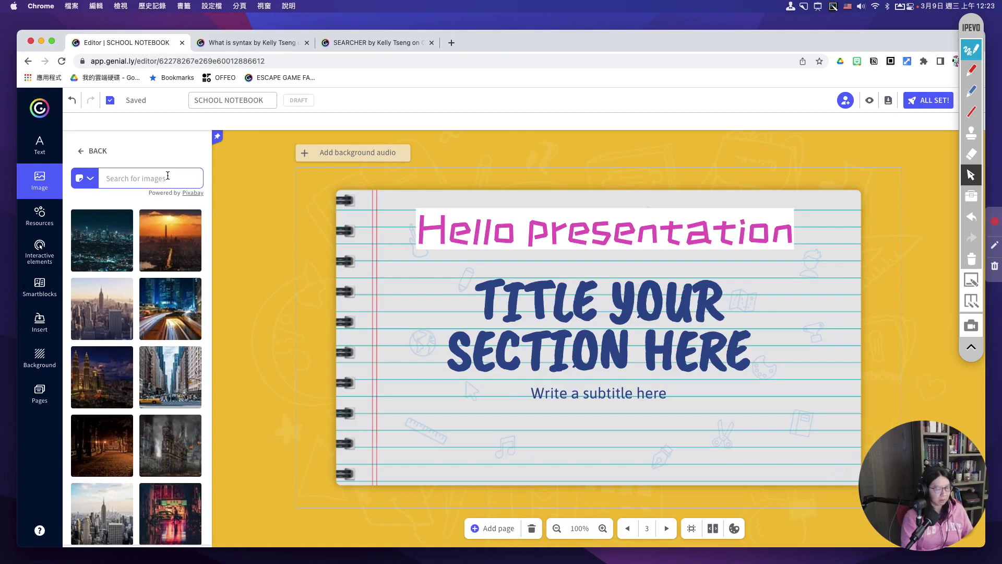
{"action": "type", "text": "door"}
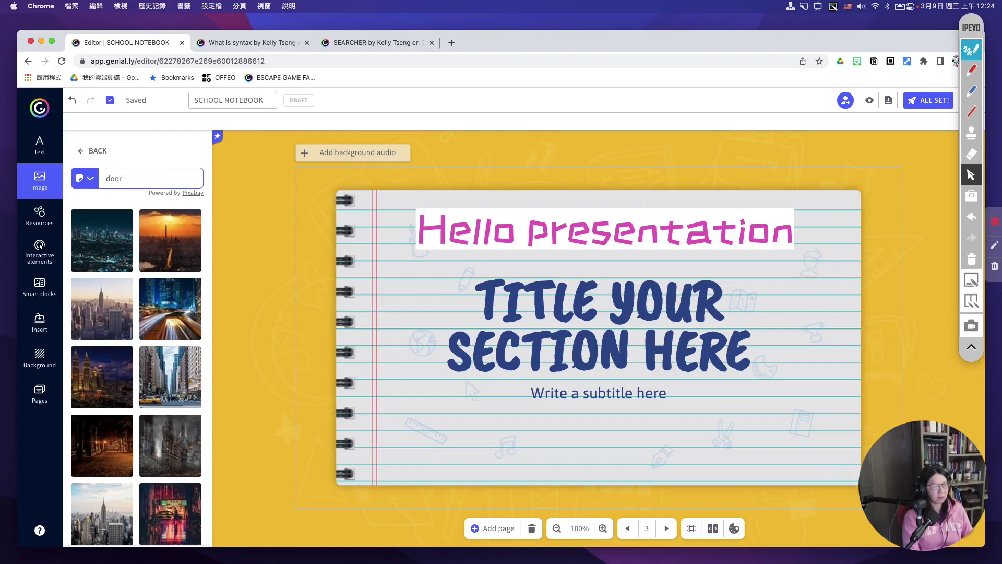
{"action": "key", "text": "Return"}
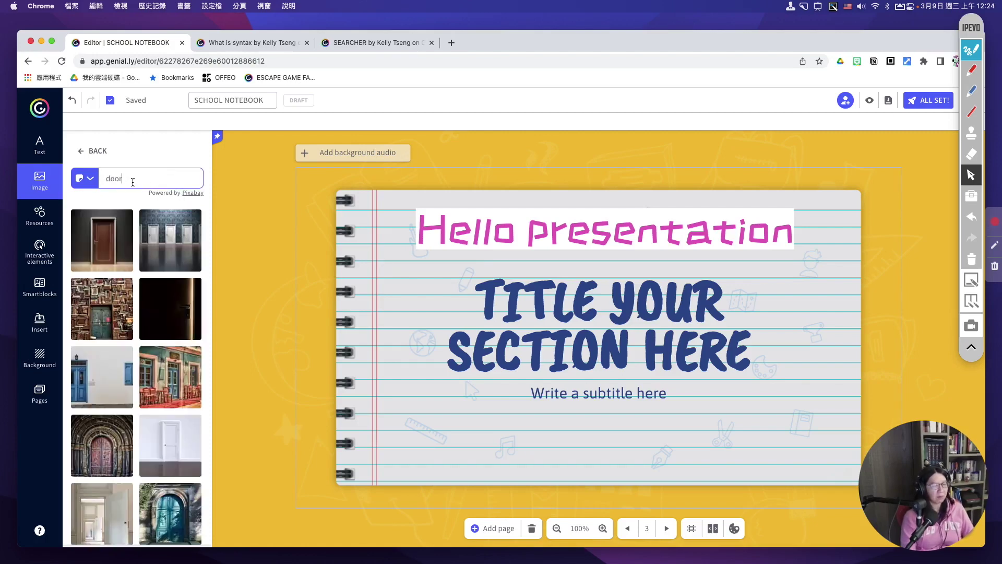
{"action": "scroll", "coordinate": [135, 351], "scroll_direction": "down", "scroll_amount": 5}
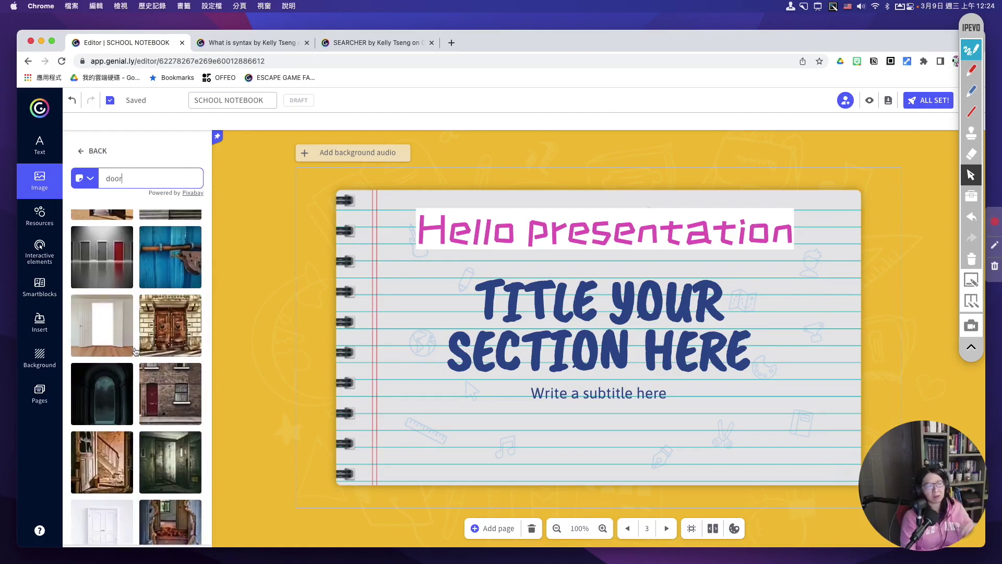
{"action": "scroll", "coordinate": [134, 351], "scroll_direction": "down", "scroll_amount": 3}
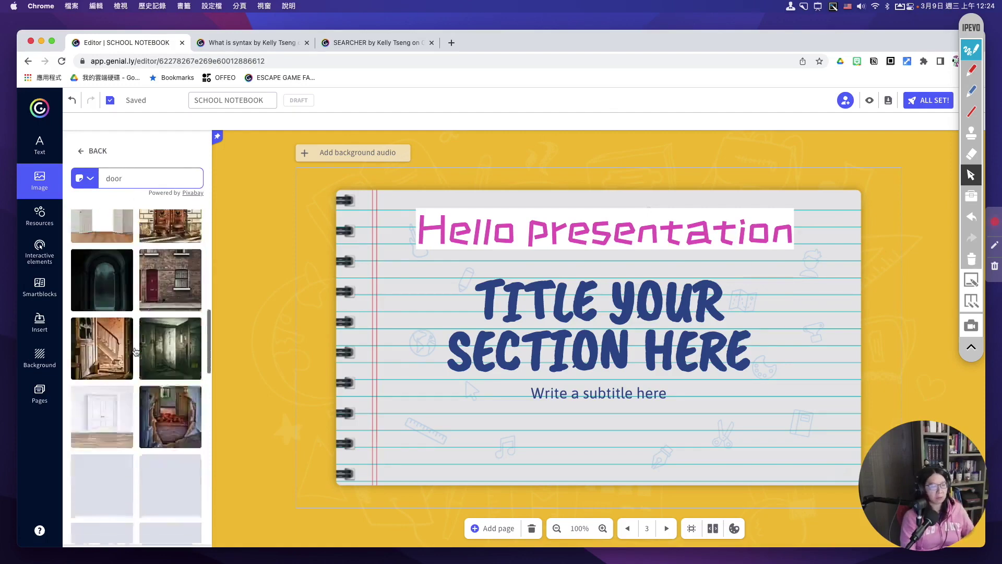
Step: Search the full Giphy collection for "laugh" and place the laughing cartoon mouse GIF in the notebook page's lower-left area
{"action": "left_click", "coordinate": [92, 150]}
{"action": "scroll", "coordinate": [154, 332], "scroll_direction": "down", "scroll_amount": 5}
{"action": "scroll", "coordinate": [154, 331], "scroll_direction": "up", "scroll_amount": 1}
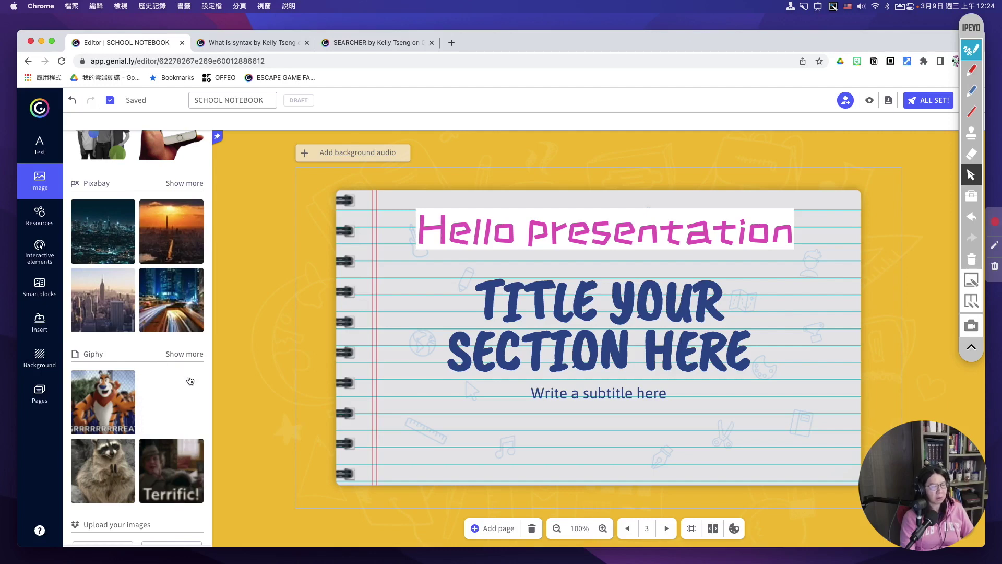
{"action": "left_click", "coordinate": [184, 354]}
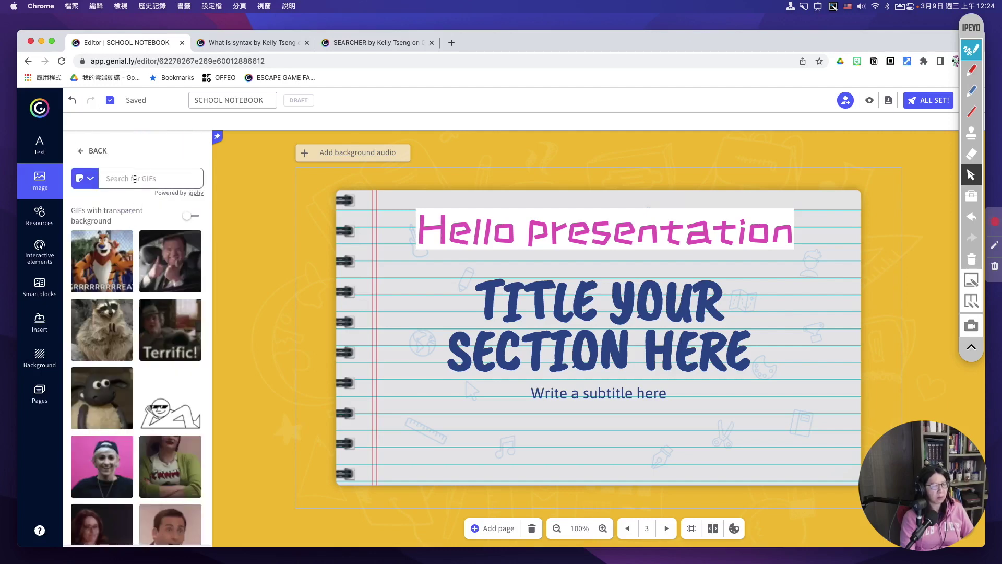
{"action": "type", "text": "laug"}
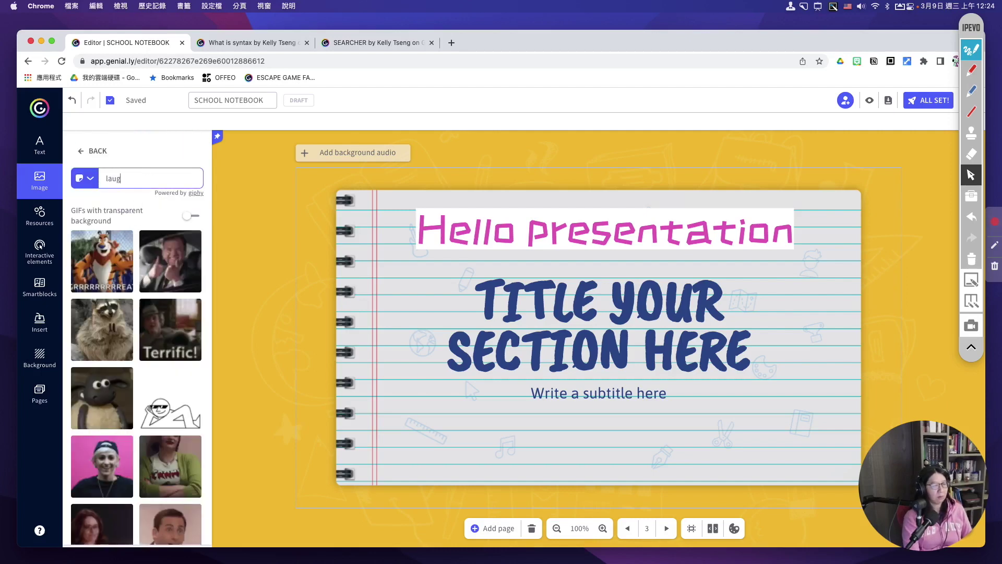
{"action": "type", "text": "h"}
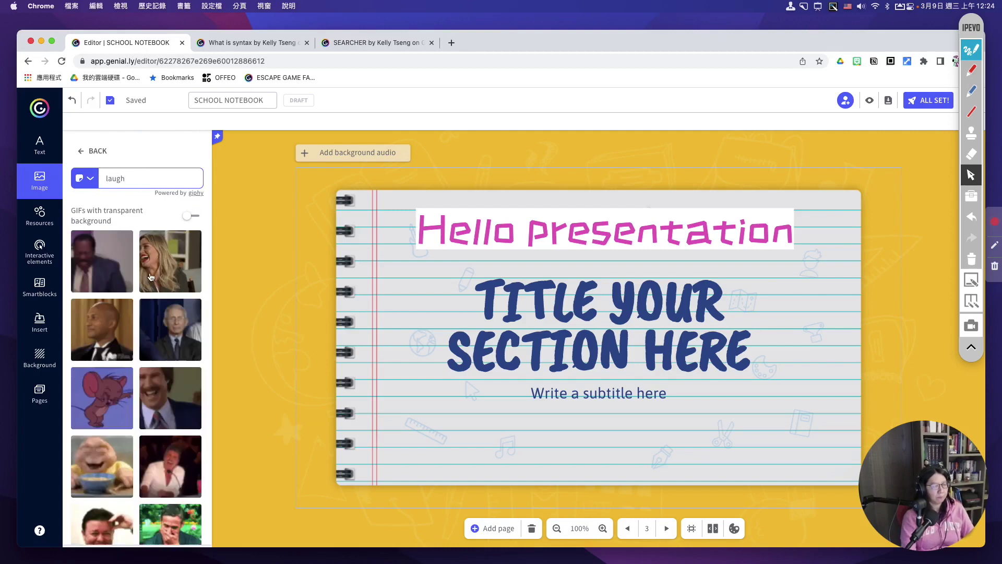
{"action": "left_click_drag", "start_coordinate": [101, 397], "coordinate": [420, 413]}
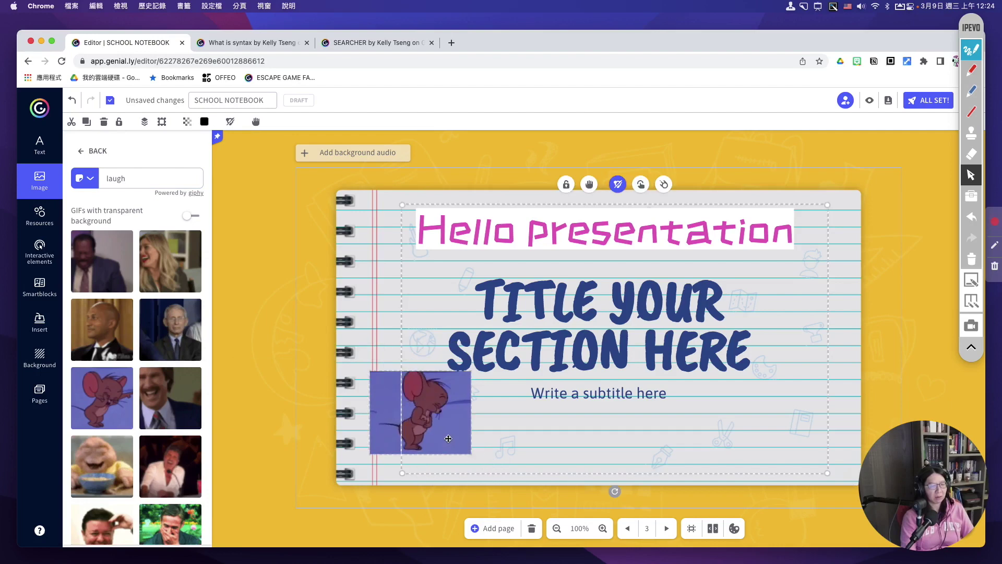
Step: Look through the resource categories, from icons and shapes to charts and illustrations, including the full Lines and arrows collection
{"action": "left_click", "coordinate": [37, 219]}
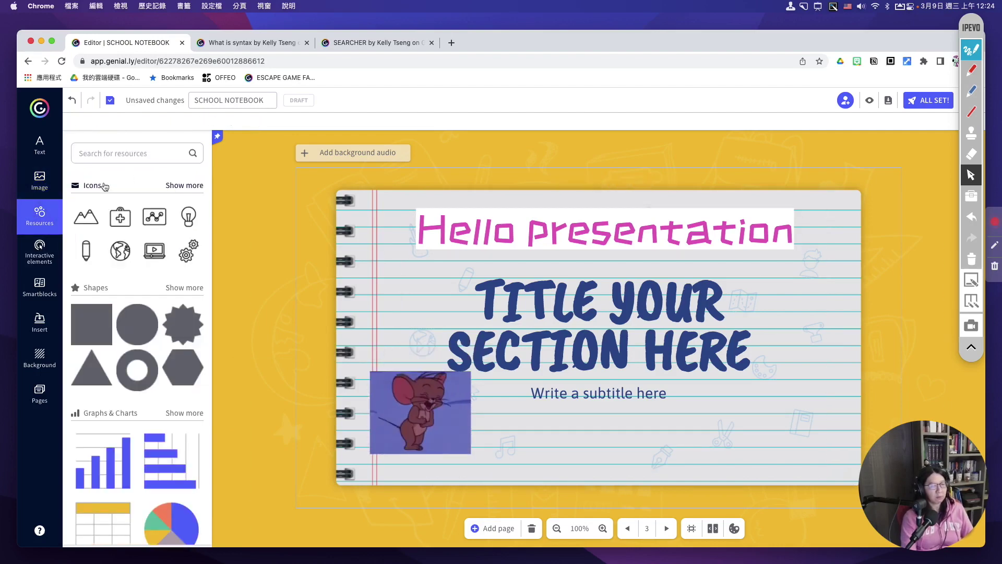
{"action": "scroll", "coordinate": [122, 336], "scroll_direction": "down", "scroll_amount": 4}
{"action": "scroll", "coordinate": [121, 336], "scroll_direction": "down", "scroll_amount": 3}
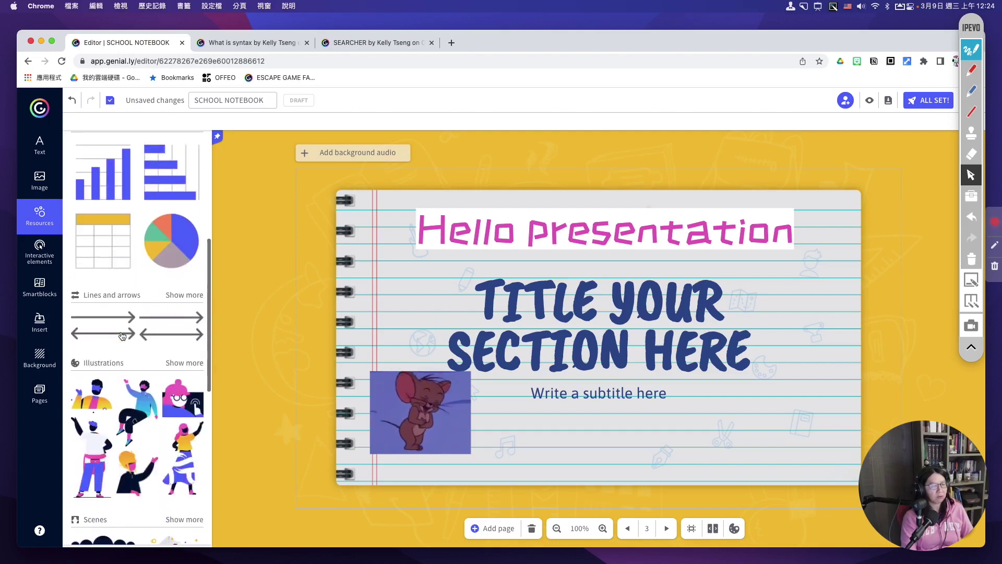
{"action": "scroll", "coordinate": [122, 335], "scroll_direction": "up", "scroll_amount": 4}
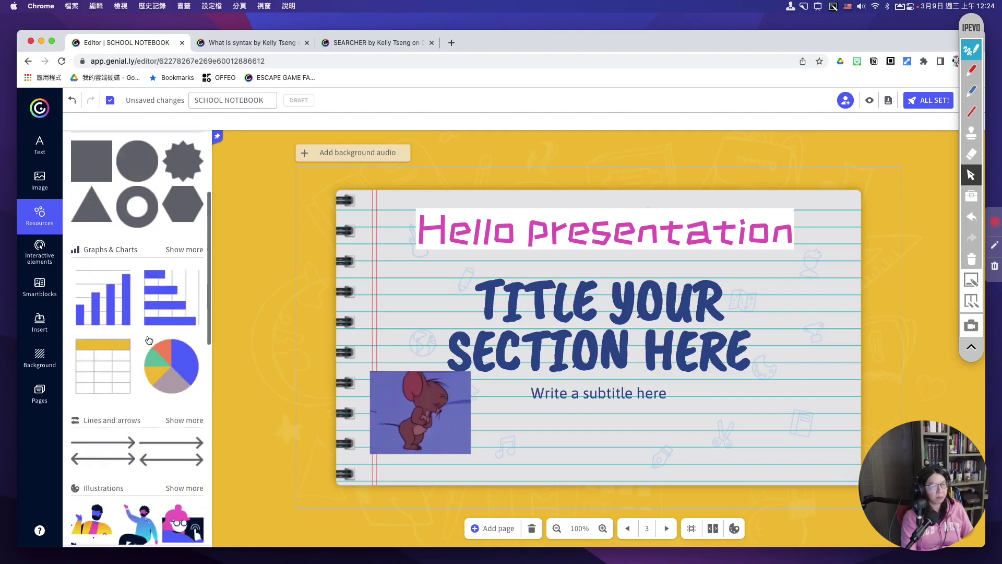
{"action": "scroll", "coordinate": [185, 292], "scroll_direction": "down", "scroll_amount": 2}
{"action": "left_click", "coordinate": [183, 355]}
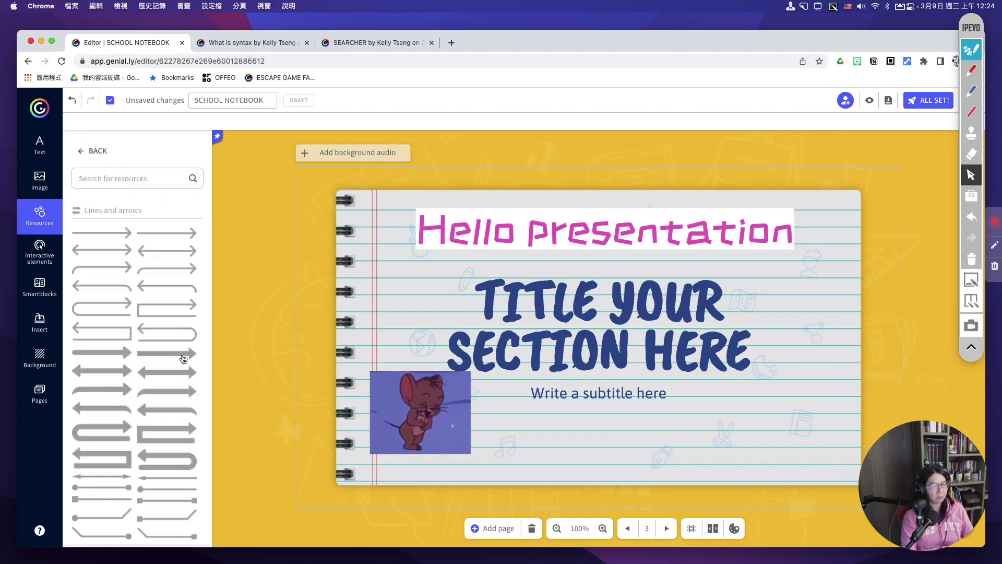
{"action": "scroll", "coordinate": [181, 358], "scroll_direction": "down", "scroll_amount": 5}
{"action": "left_click", "coordinate": [81, 149]}
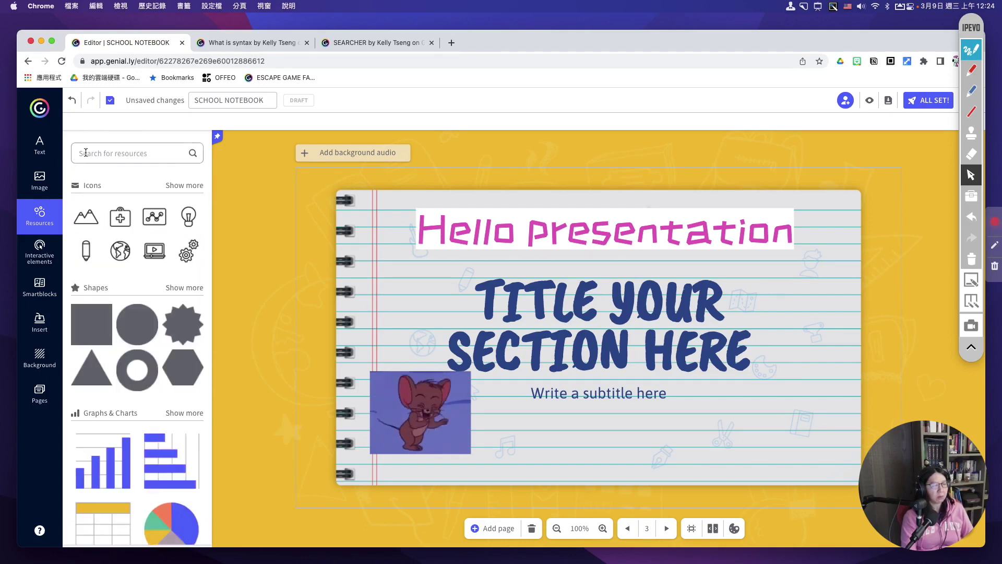
Step: Add the grey return-arrow button from the full interactive Buttons collection near the notebook page's right edge, beside the section title
{"action": "left_click", "coordinate": [51, 263]}
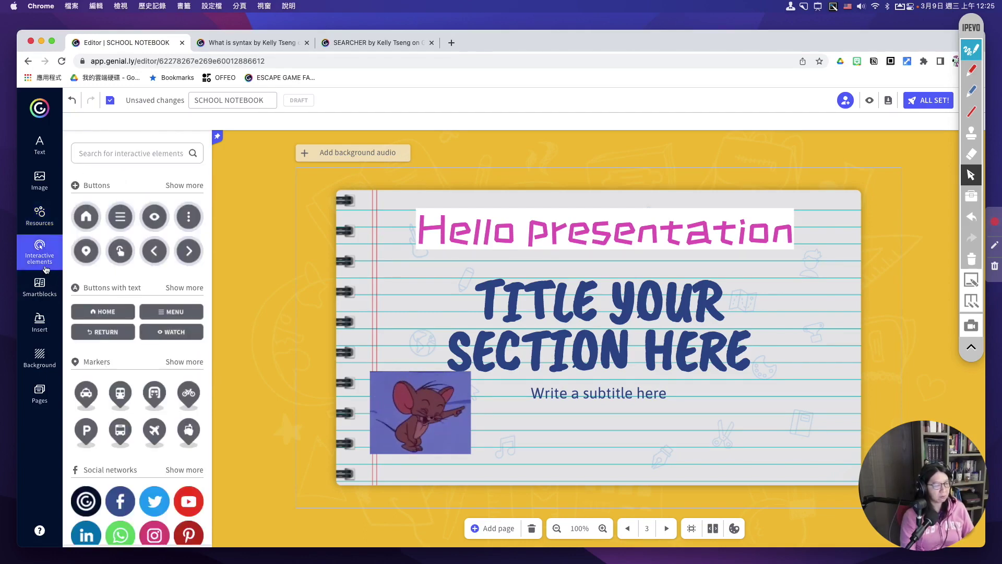
{"action": "scroll", "coordinate": [140, 374], "scroll_direction": "down", "scroll_amount": 5}
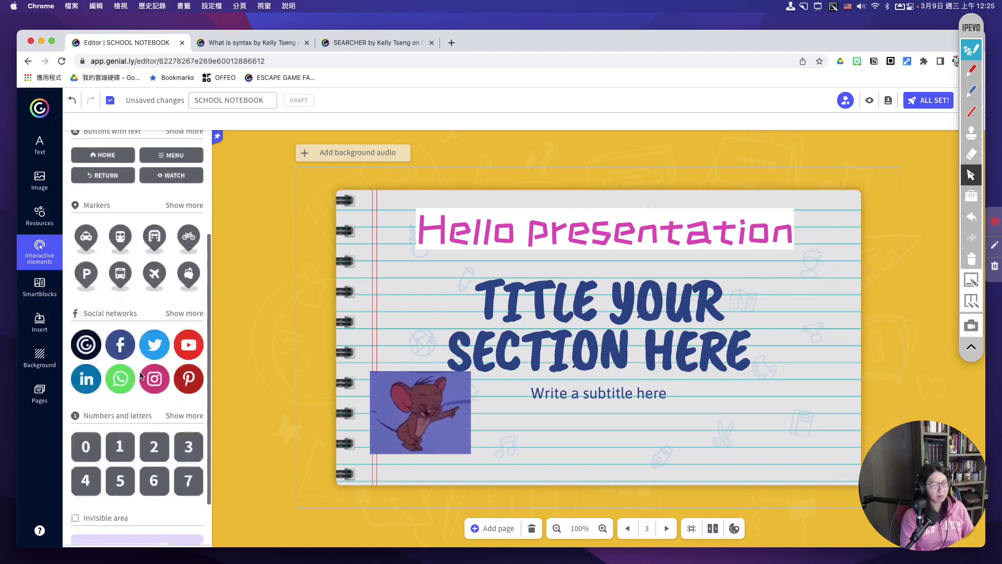
{"action": "scroll", "coordinate": [142, 372], "scroll_direction": "up", "scroll_amount": 5}
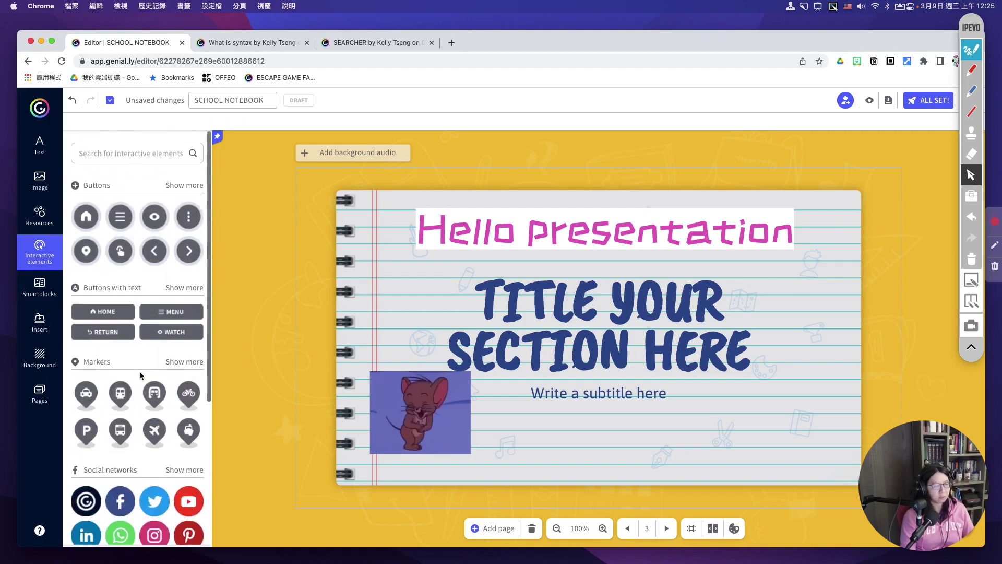
{"action": "left_click", "coordinate": [188, 186]}
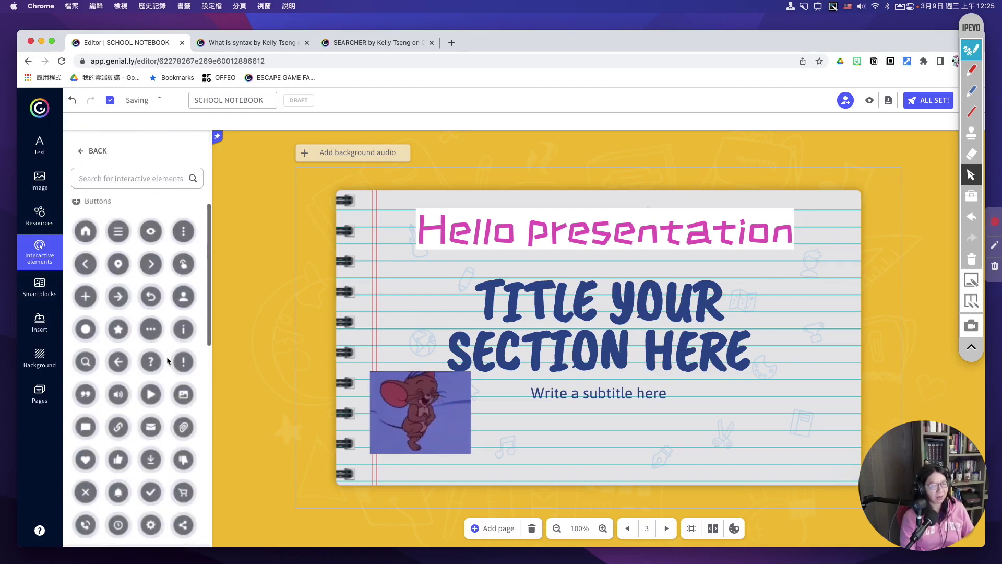
{"action": "scroll", "coordinate": [167, 360], "scroll_direction": "down", "scroll_amount": 5}
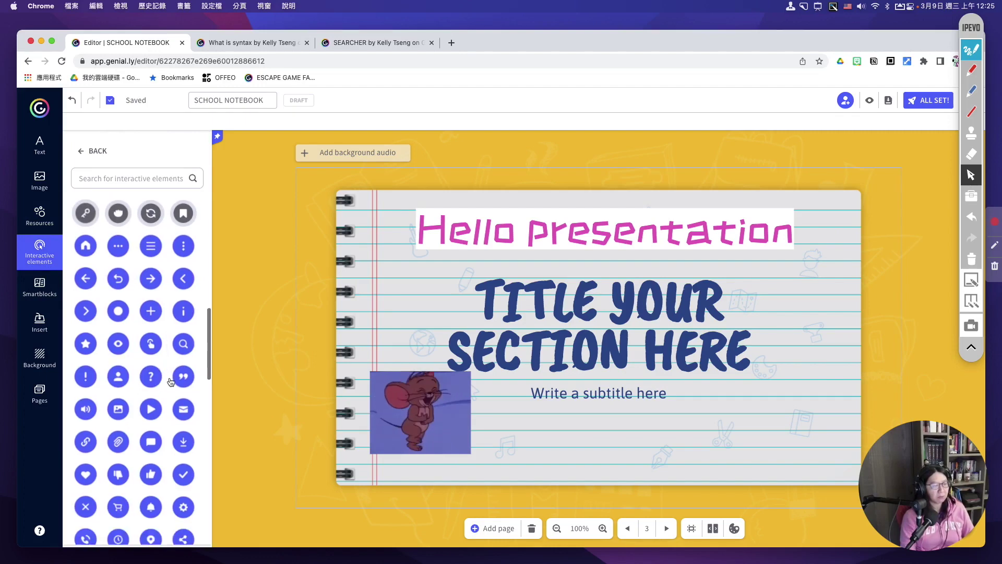
{"action": "scroll", "coordinate": [168, 365], "scroll_direction": "up", "scroll_amount": 5}
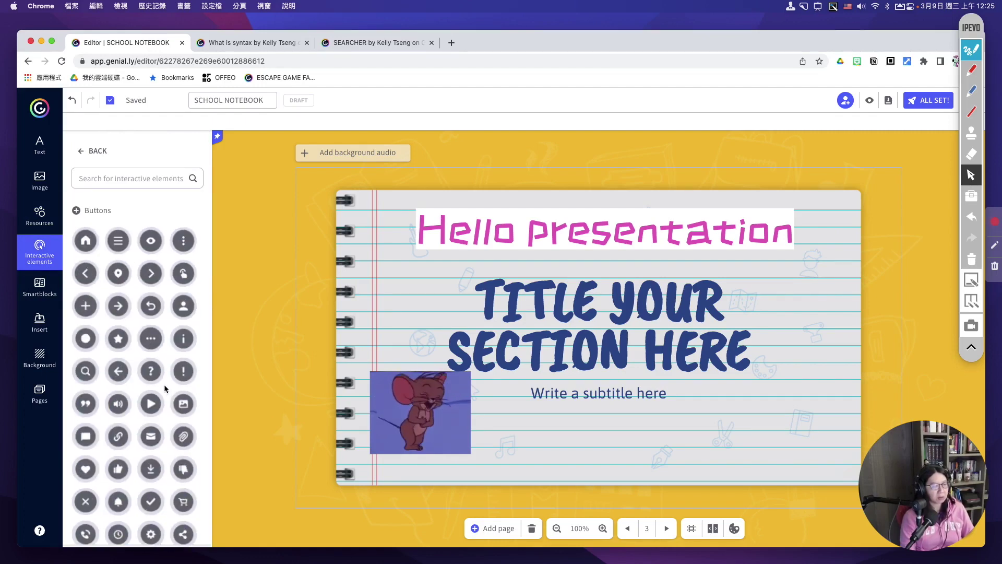
{"action": "left_click_drag", "start_coordinate": [151, 306], "coordinate": [828, 316]}
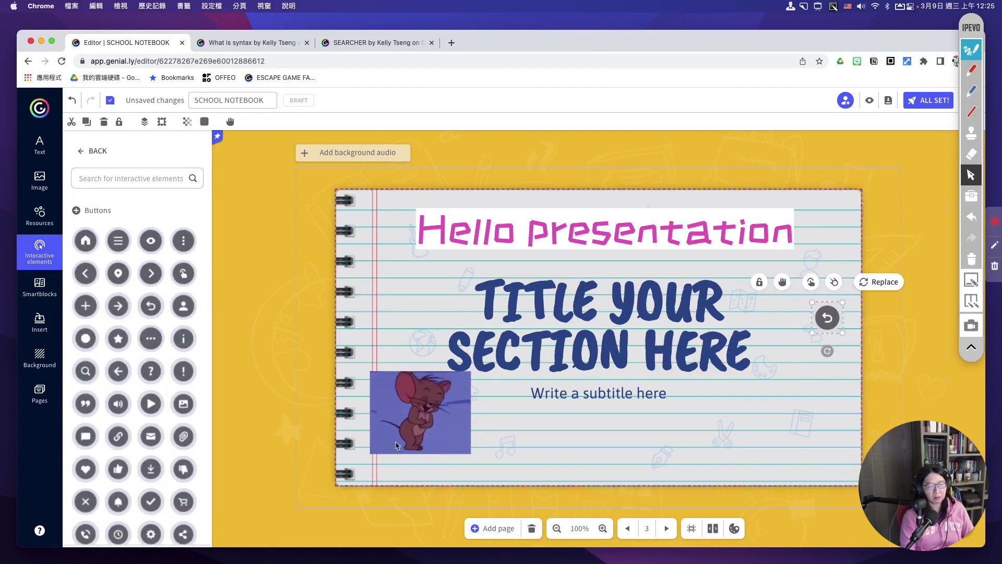
Step: Recolour the return-arrow button beside the section title light green
{"action": "left_click", "coordinate": [89, 151]}
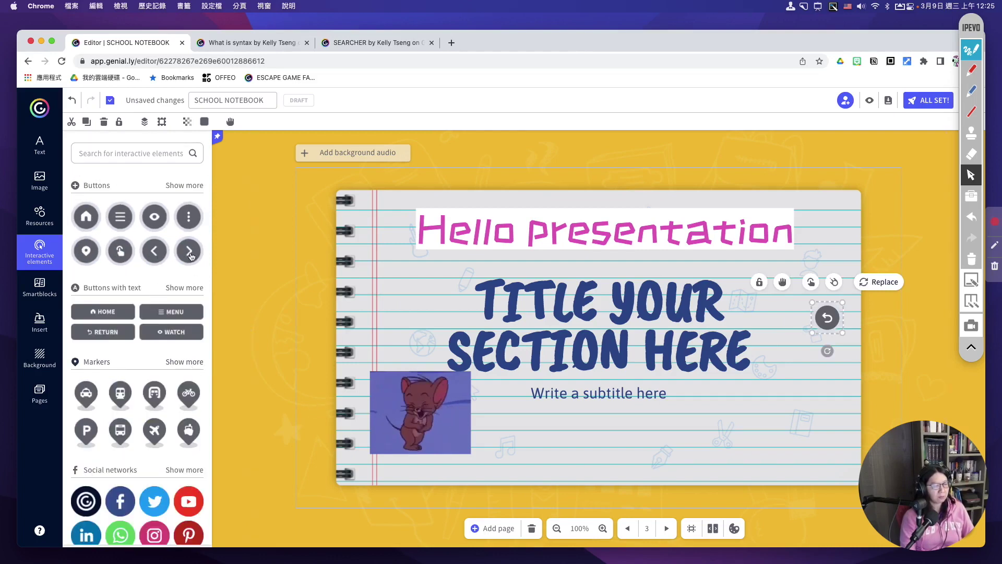
{"action": "left_click", "coordinate": [184, 185]}
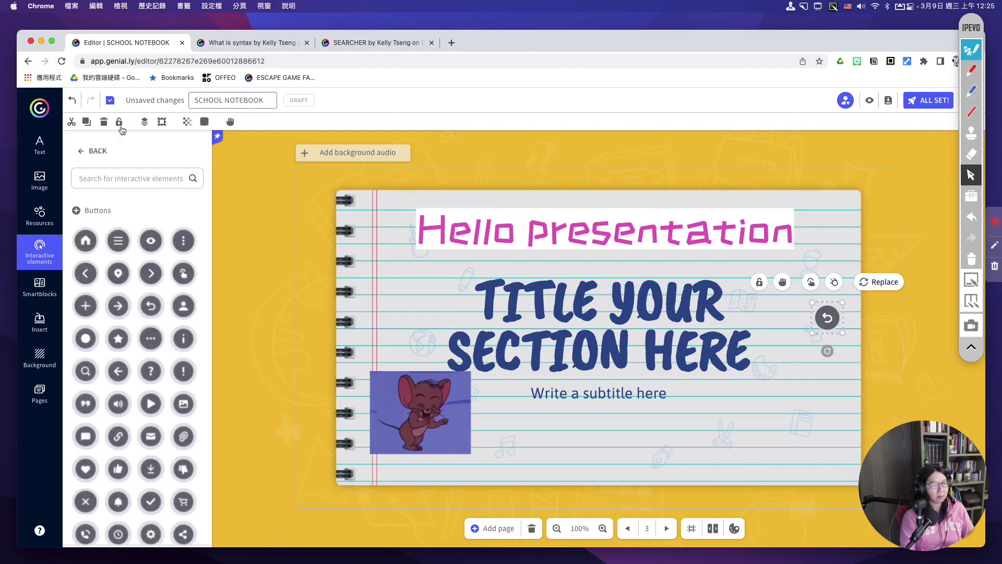
{"action": "left_click", "coordinate": [204, 122]}
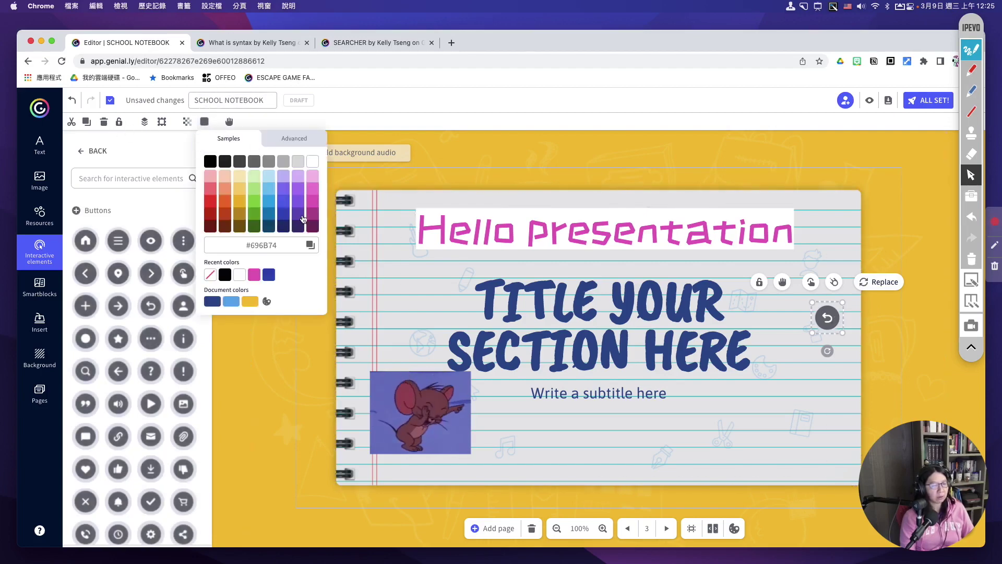
{"action": "left_click", "coordinate": [256, 203]}
{"action": "left_click", "coordinate": [806, 414]}
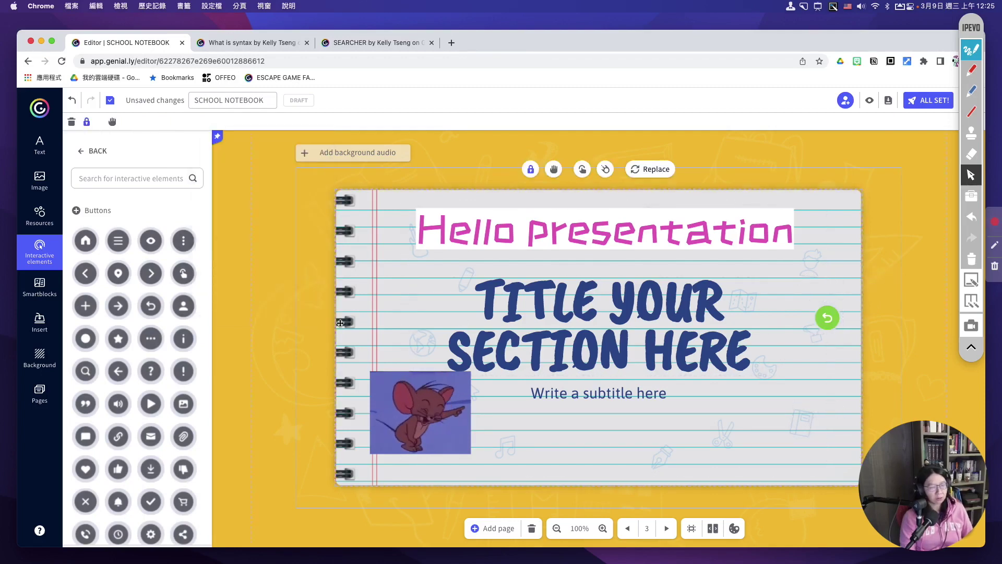
Step: Add the blue person button below the green return button and the red YouTube icon from Social networks above it
{"action": "scroll", "coordinate": [156, 407], "scroll_direction": "down", "scroll_amount": 10}
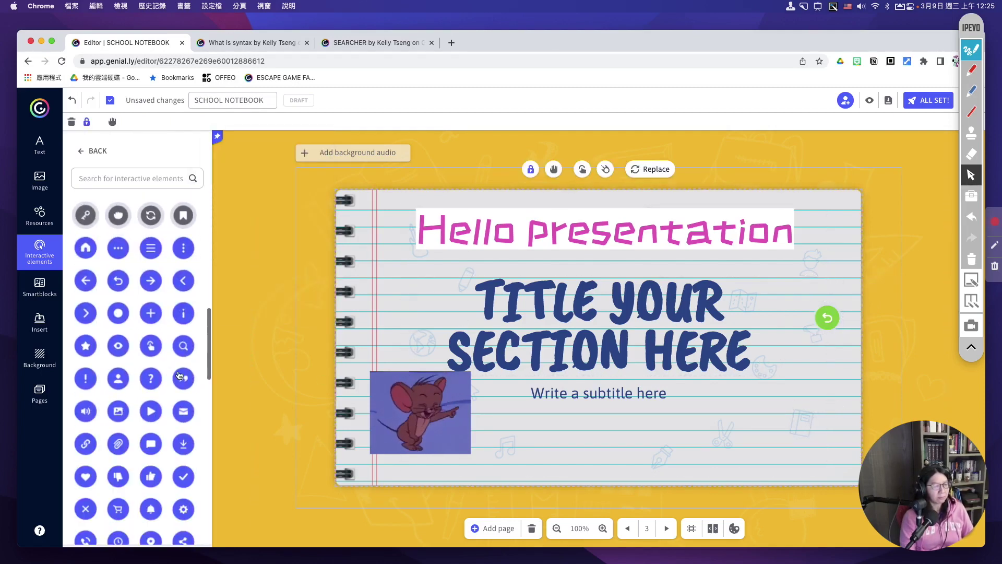
{"action": "left_click_drag", "start_coordinate": [125, 385], "coordinate": [797, 403]}
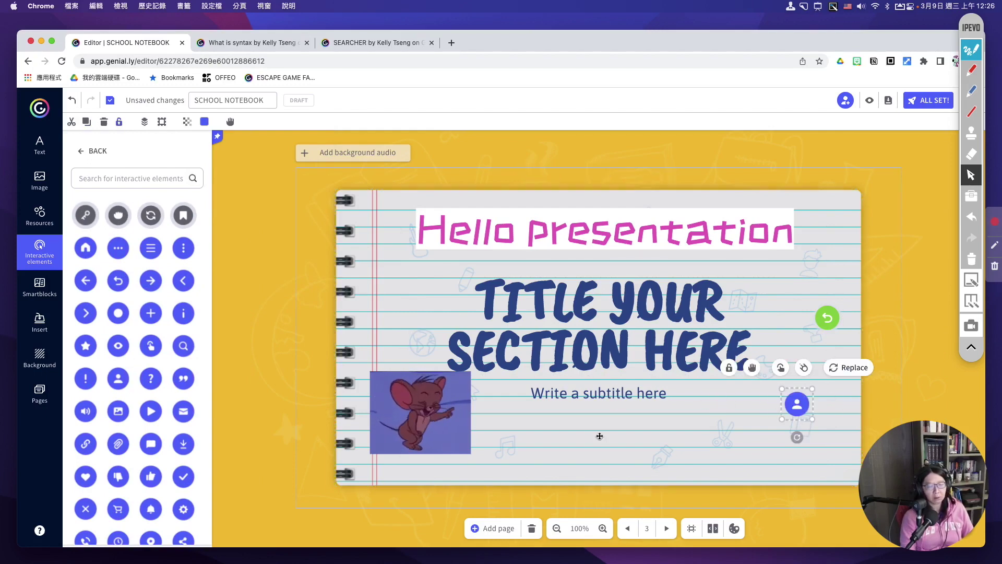
{"action": "left_click", "coordinate": [96, 159]}
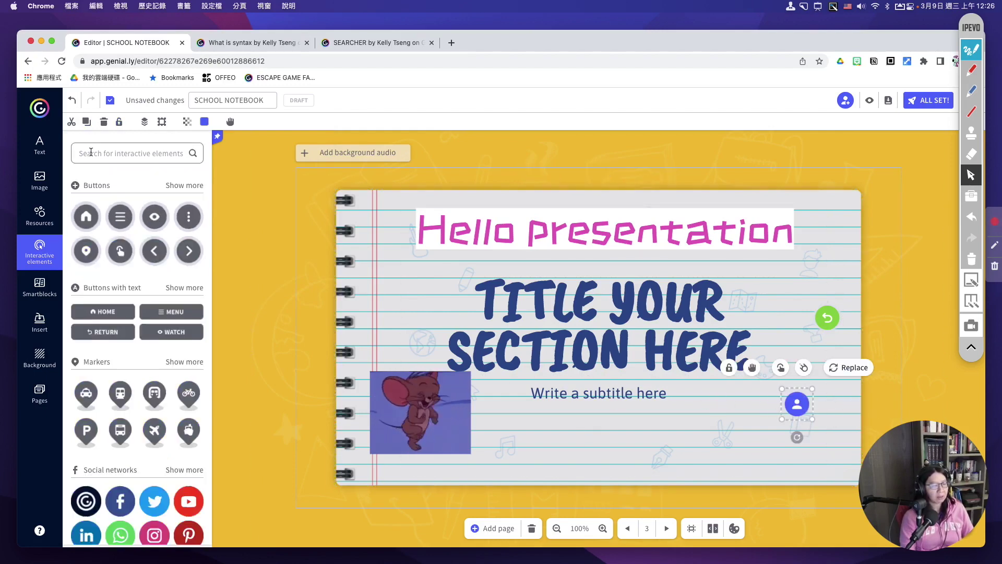
{"action": "scroll", "coordinate": [188, 292], "scroll_direction": "down", "scroll_amount": 5}
{"action": "left_click", "coordinate": [199, 271]}
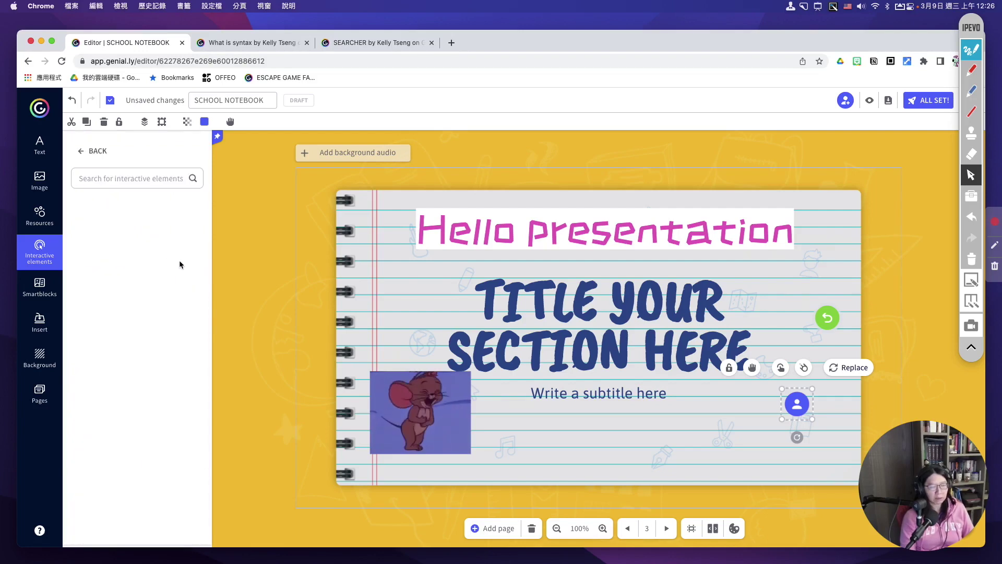
{"action": "left_click_drag", "start_coordinate": [181, 247], "coordinate": [789, 290]}
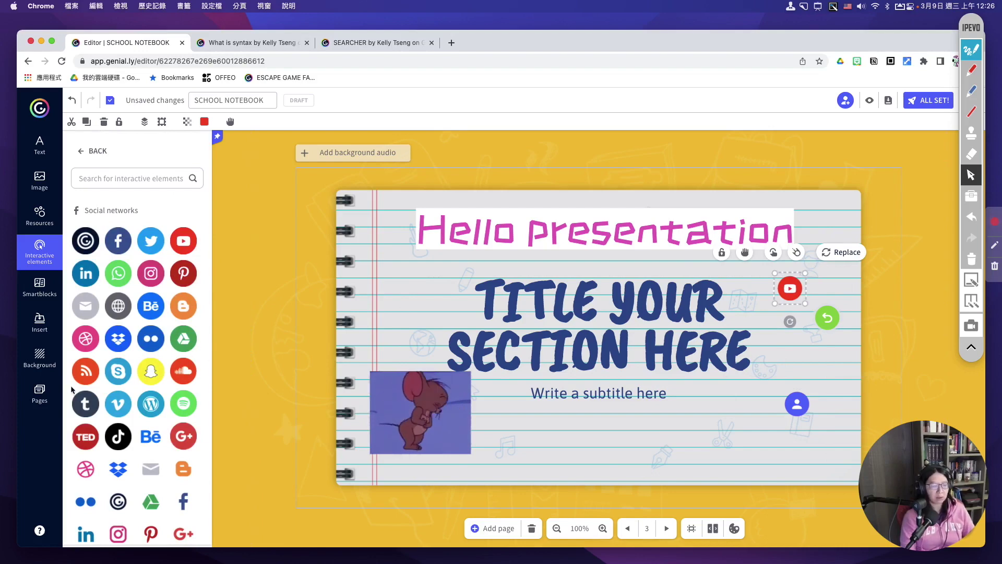
Step: Browse the full Markers collection of interactive elements and its coloured variants
{"action": "left_click", "coordinate": [86, 153]}
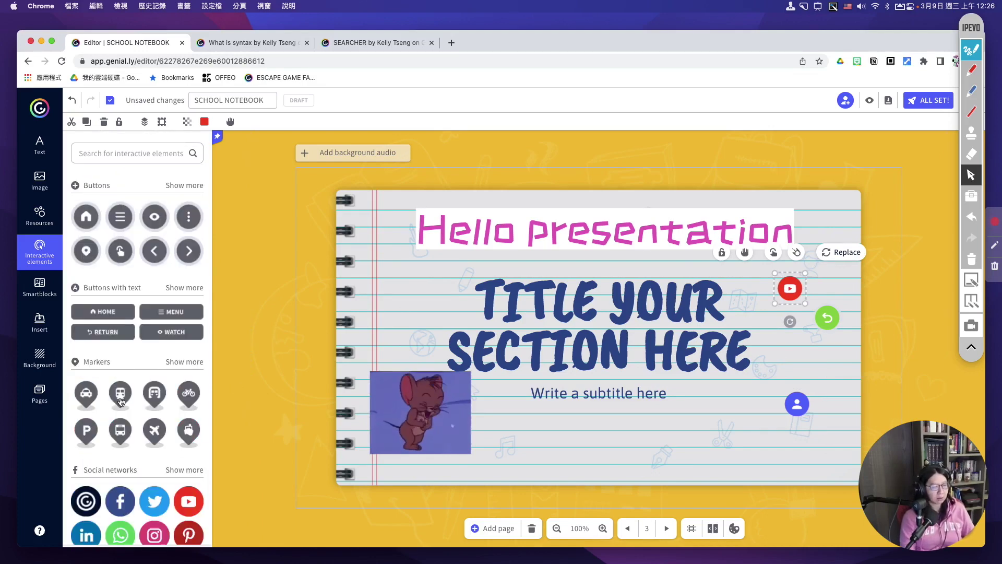
{"action": "left_click", "coordinate": [194, 362]}
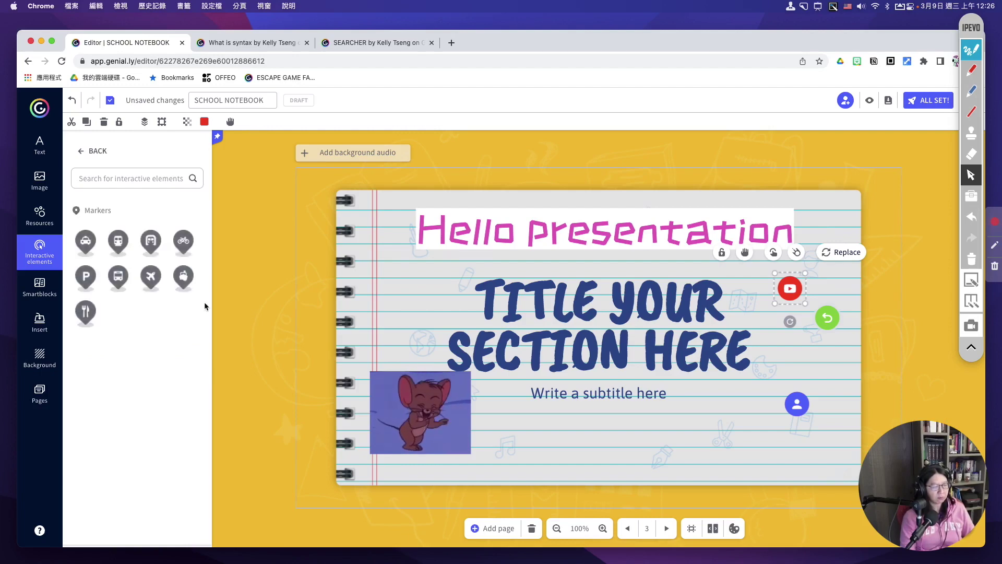
{"action": "scroll", "coordinate": [169, 391], "scroll_direction": "down", "scroll_amount": 10}
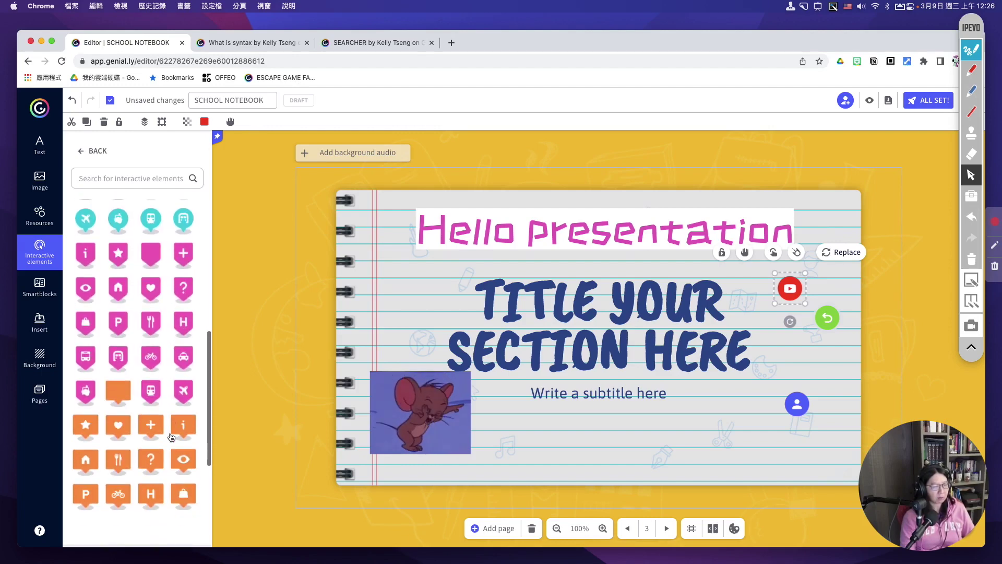
Step: Add an orange fork-and-knife marker and a green star pin from the Markers collection beside the section title's start
{"action": "scroll", "coordinate": [132, 416], "scroll_direction": "down", "scroll_amount": 5}
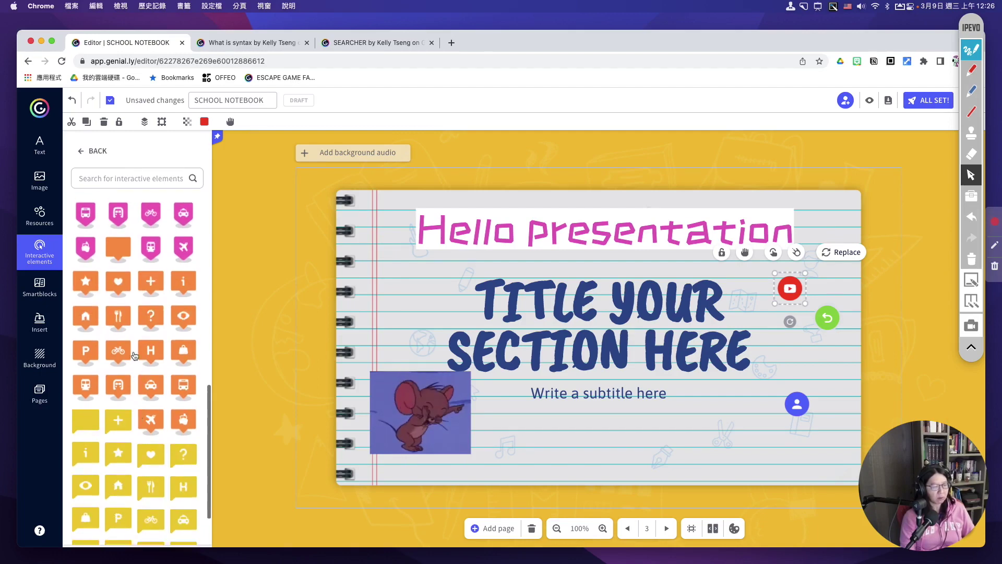
{"action": "left_click", "coordinate": [121, 324]}
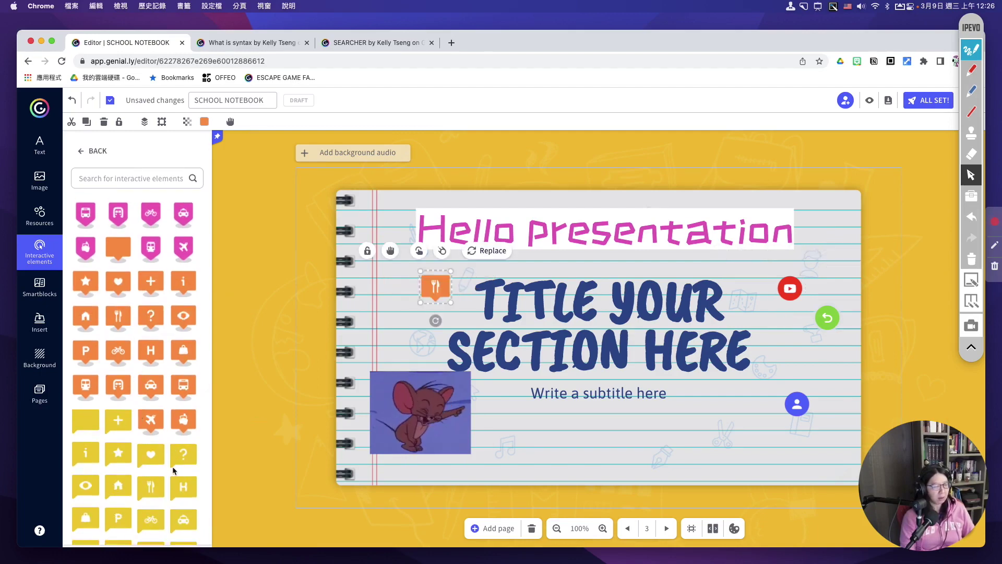
{"action": "scroll", "coordinate": [160, 493], "scroll_direction": "down", "scroll_amount": 5}
{"action": "scroll", "coordinate": [160, 493], "scroll_direction": "down", "scroll_amount": 1}
{"action": "left_click", "coordinate": [152, 474]}
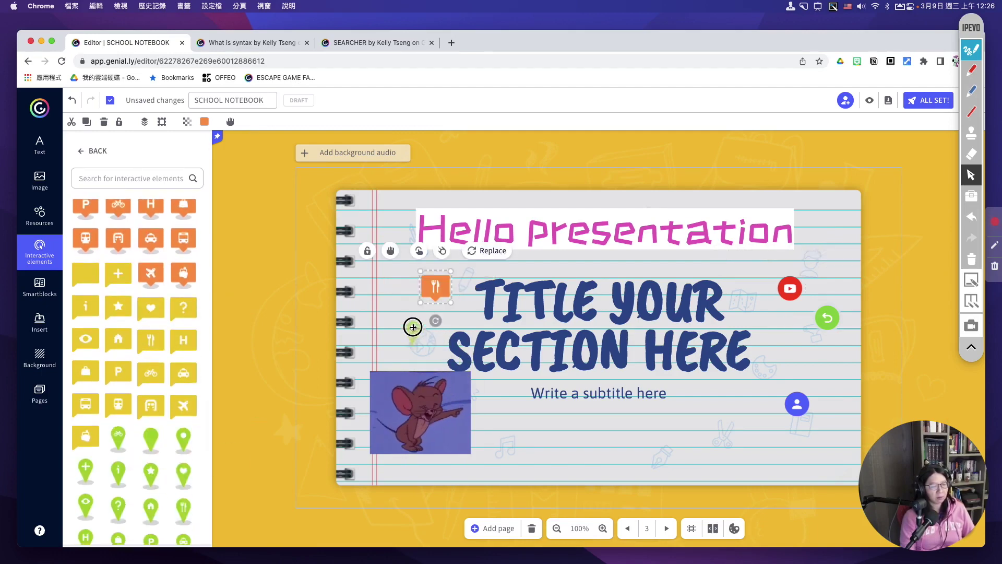
{"action": "left_click", "coordinate": [642, 465]}
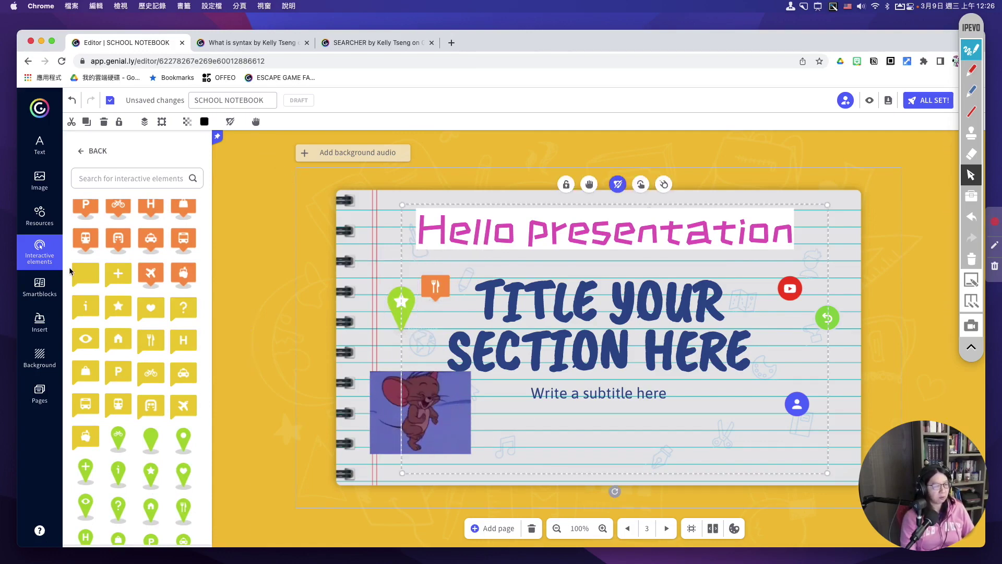
Step: Insert the Data/Tables/Graphs smartblock with five titled blue progress bars onto the section page
{"action": "left_click", "coordinate": [47, 286]}
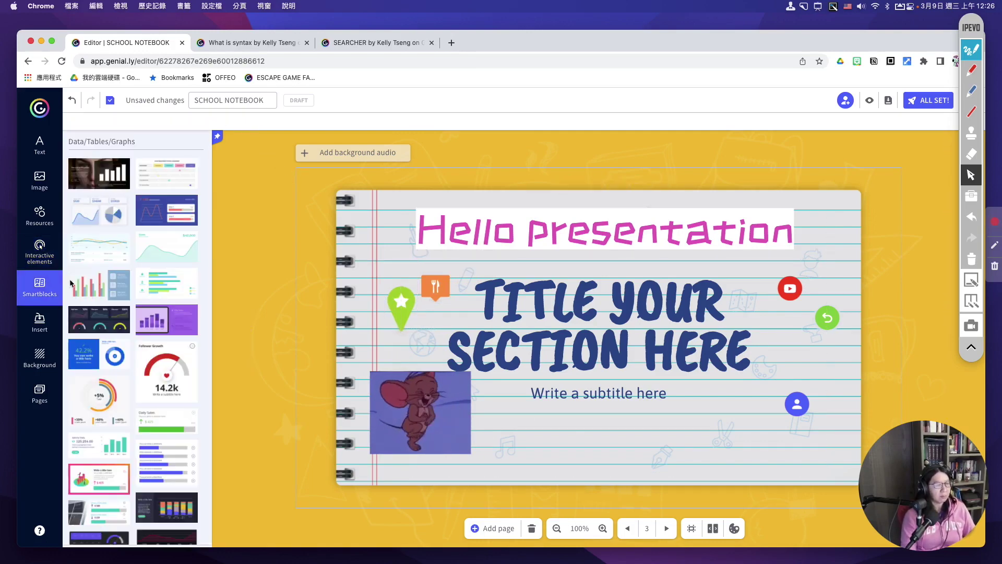
{"action": "scroll", "coordinate": [167, 292], "scroll_direction": "down", "scroll_amount": 3}
{"action": "left_click", "coordinate": [167, 282]}
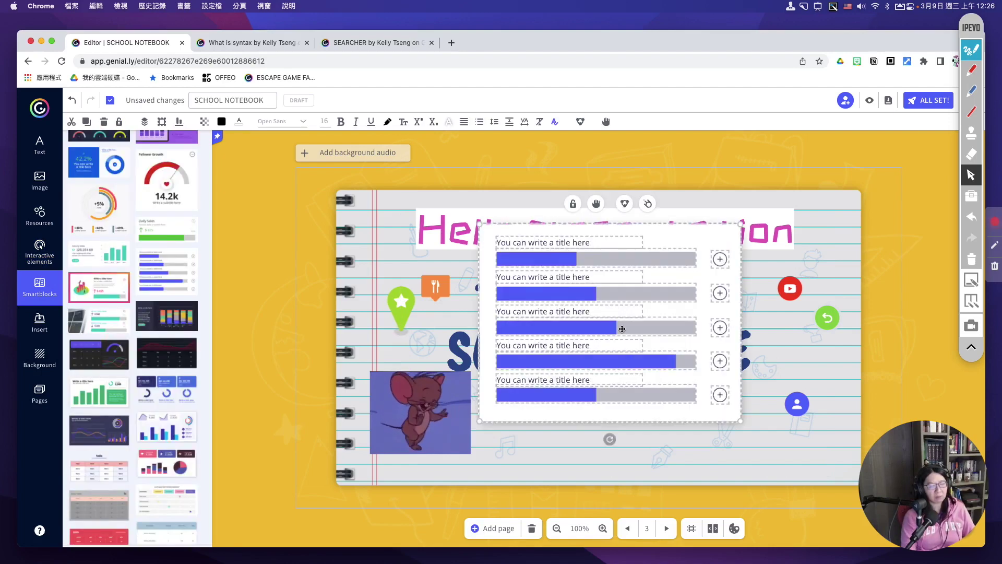
Step: Reposition the smartblock's progress bars: the first slightly lower, the fifth below the card, and the fourth into the fifth row
{"action": "left_click", "coordinate": [719, 264]}
{"action": "left_click", "coordinate": [580, 243]}
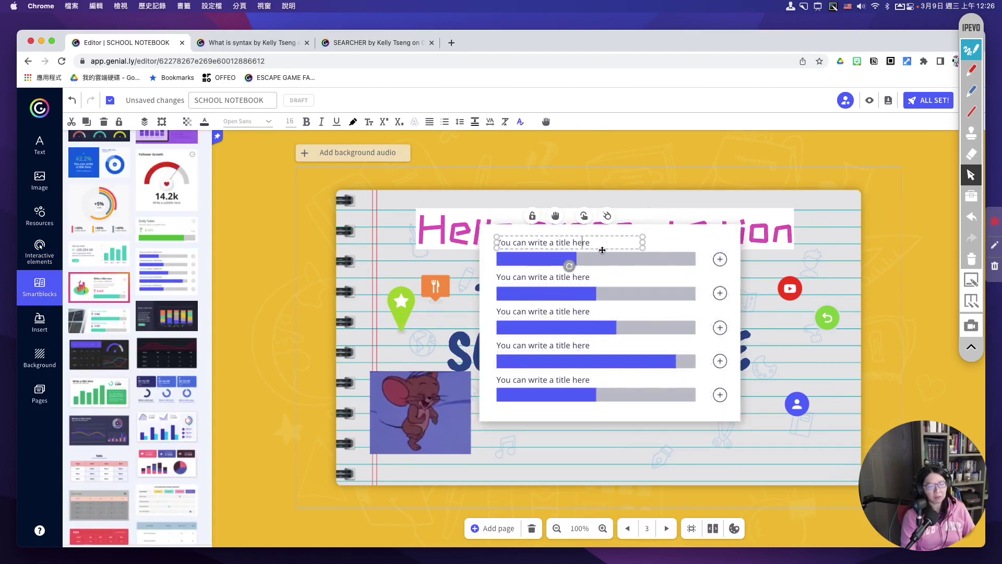
{"action": "left_click", "coordinate": [576, 259]}
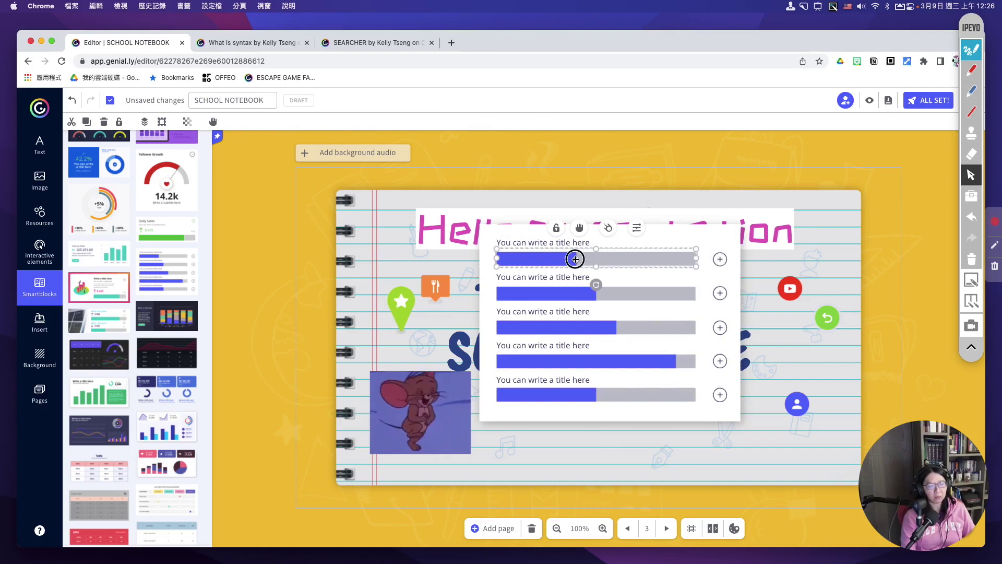
{"action": "left_click_drag", "start_coordinate": [575, 259], "coordinate": [575, 263]}
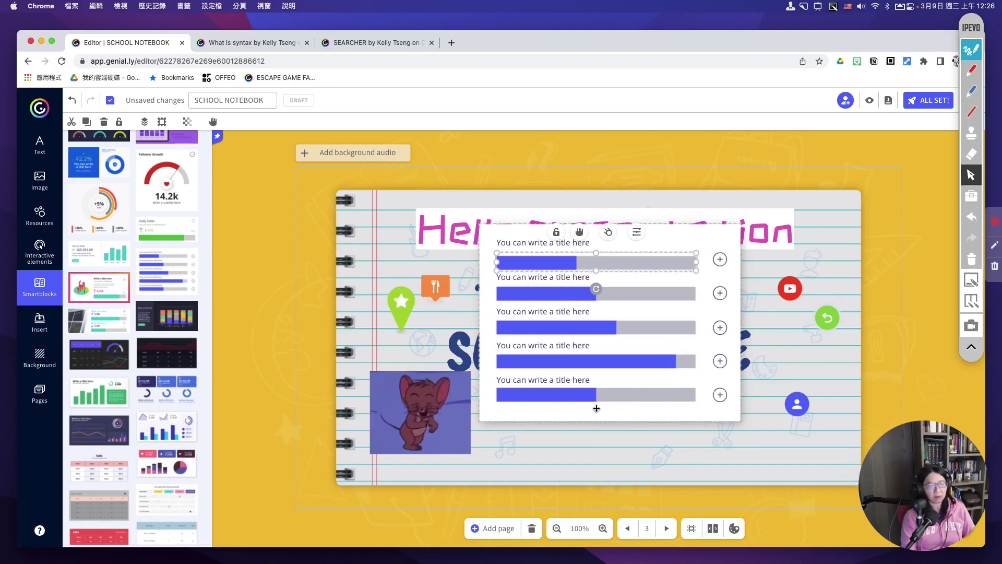
{"action": "left_click_drag", "start_coordinate": [580, 399], "coordinate": [599, 446]}
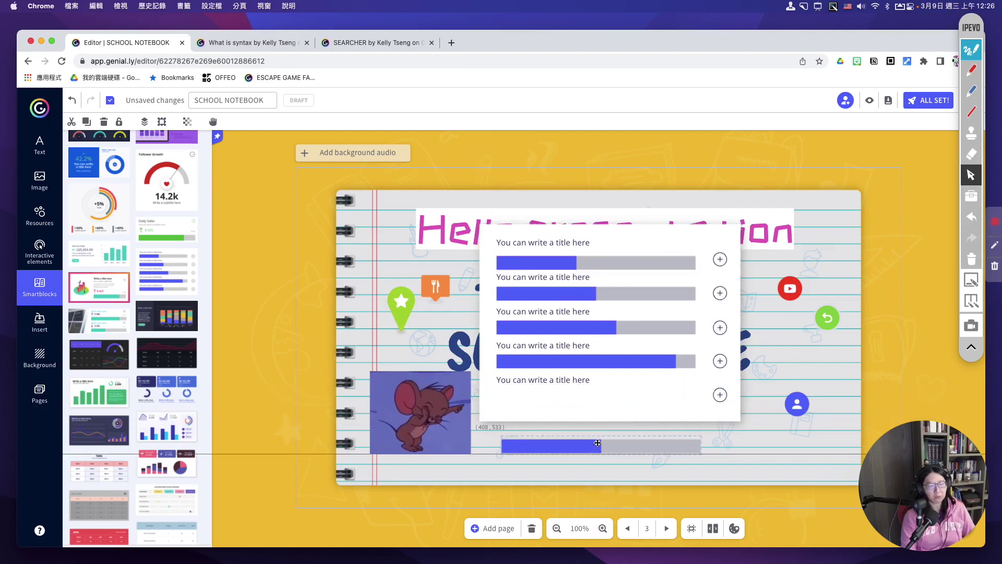
{"action": "left_click_drag", "start_coordinate": [581, 365], "coordinate": [590, 402]}
Step: Place a copy of the moved progress bar under the fourth title and delete the spare bar below the card
{"action": "right_click", "coordinate": [592, 401]}
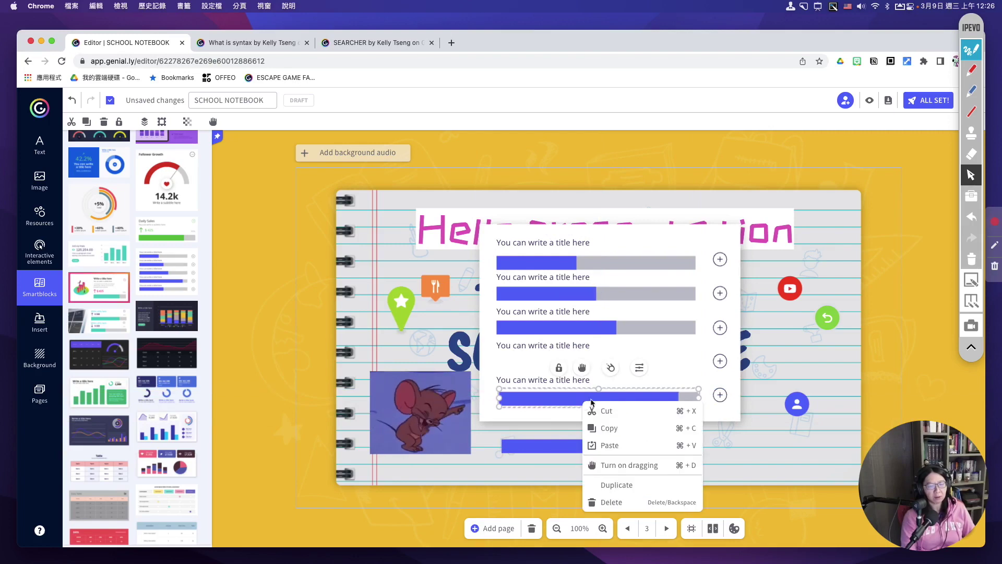
{"action": "left_click", "coordinate": [610, 426]}
{"action": "right_click", "coordinate": [537, 360]}
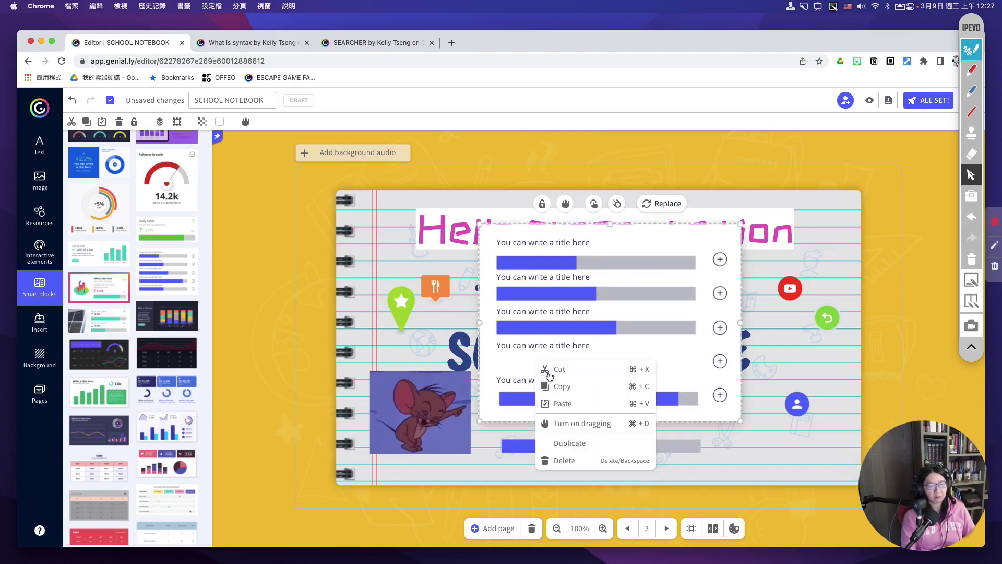
{"action": "left_click", "coordinate": [561, 403]}
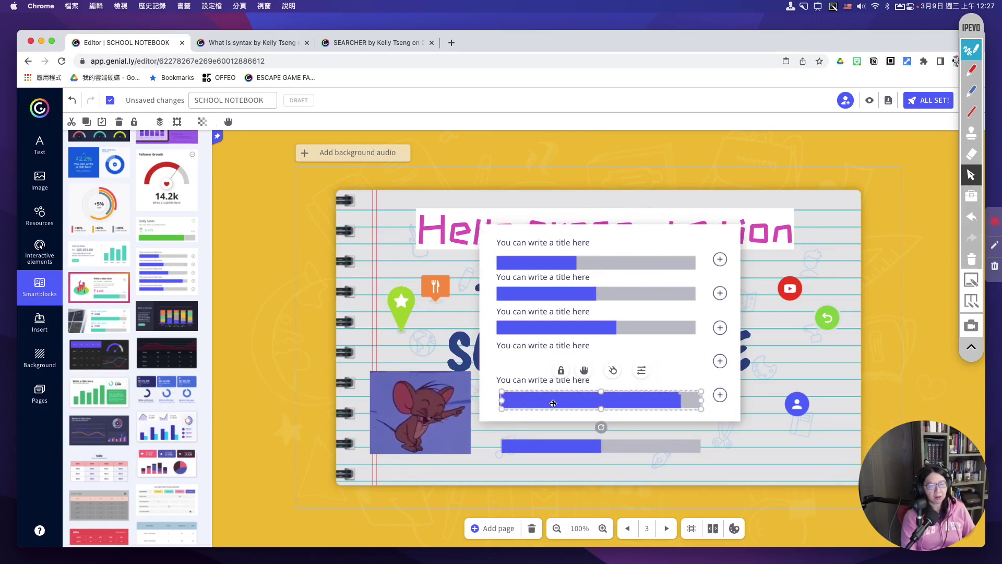
{"action": "left_click_drag", "start_coordinate": [552, 400], "coordinate": [544, 361]}
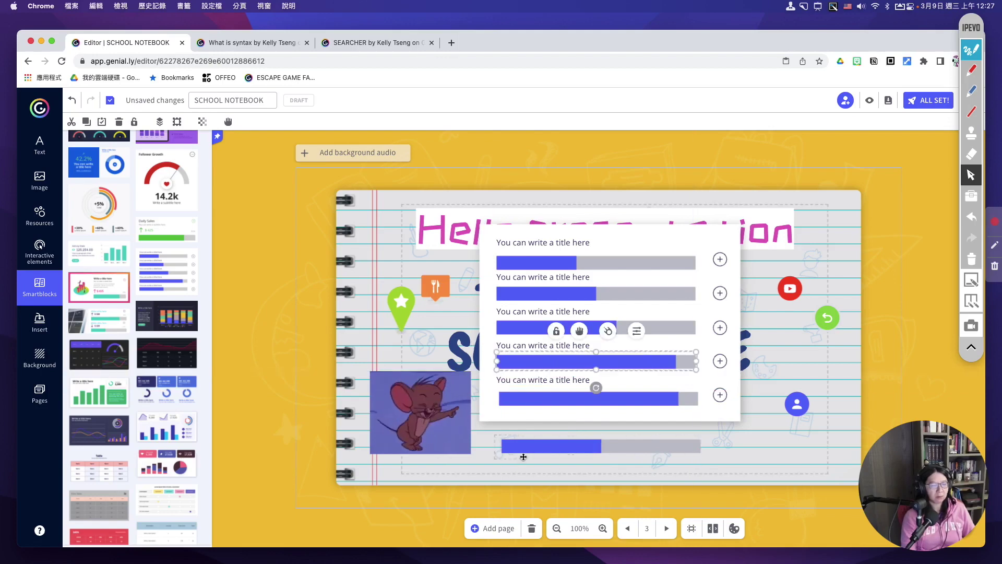
{"action": "left_click", "coordinate": [544, 450]}
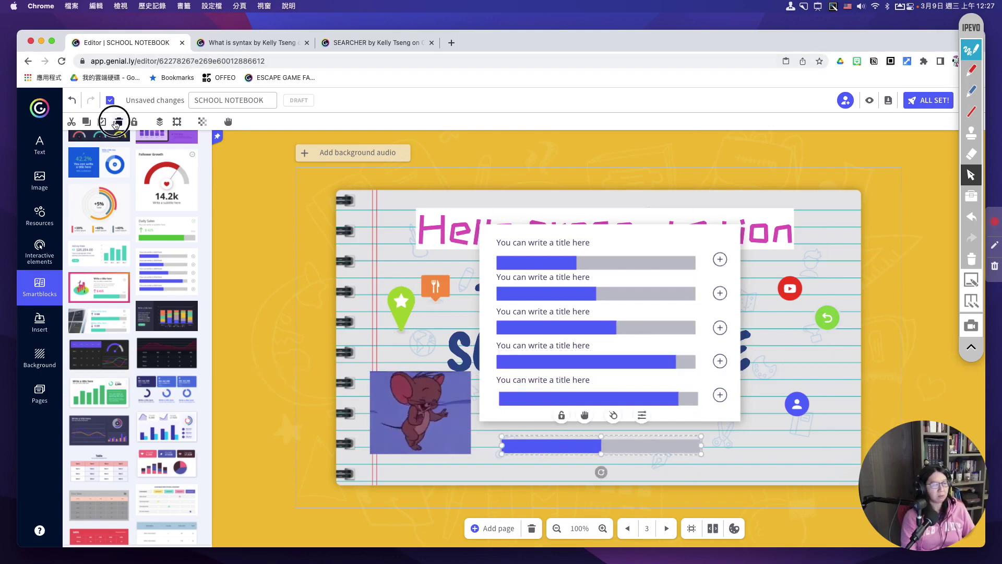
{"action": "left_click", "coordinate": [119, 122]}
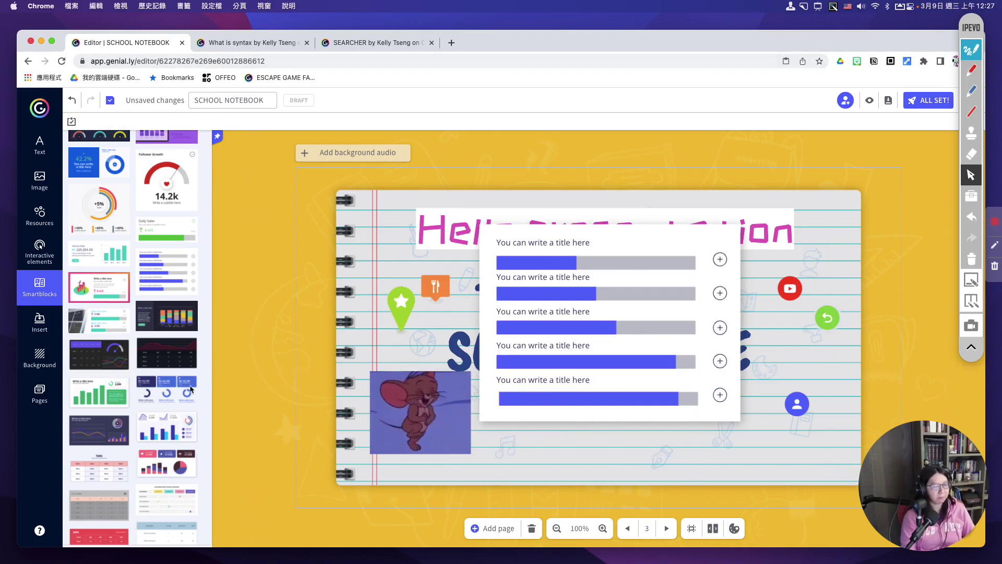
Step: Examine the options for inserting audio and external content, and the image and colour choices for the canvas background
{"action": "left_click", "coordinate": [39, 322]}
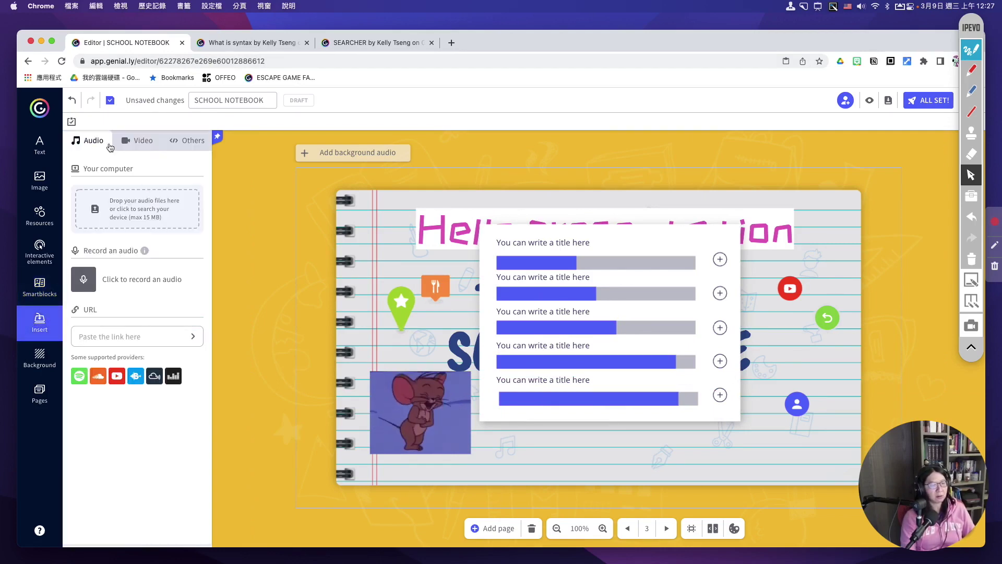
{"action": "left_click", "coordinate": [188, 140]}
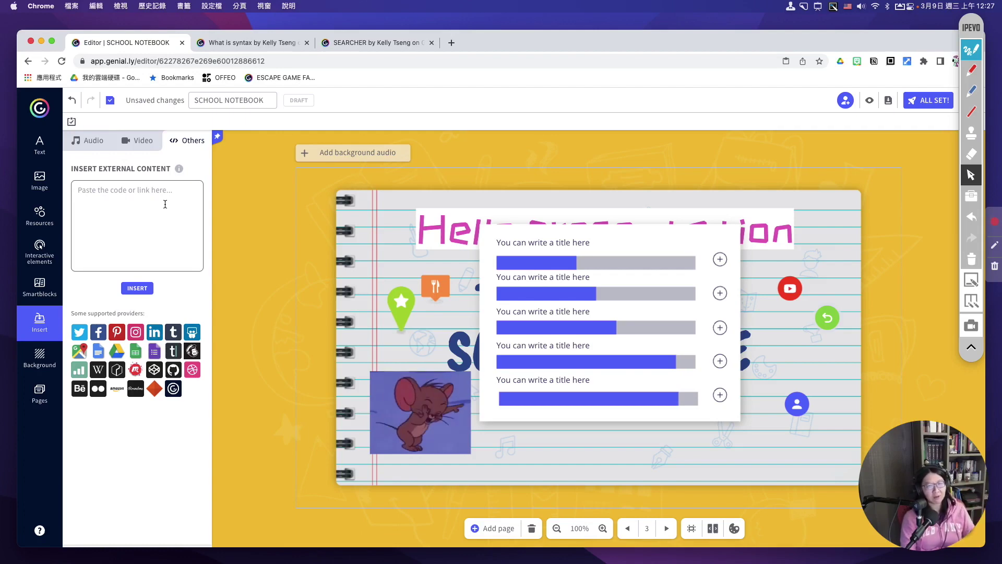
{"action": "left_click", "coordinate": [29, 365]}
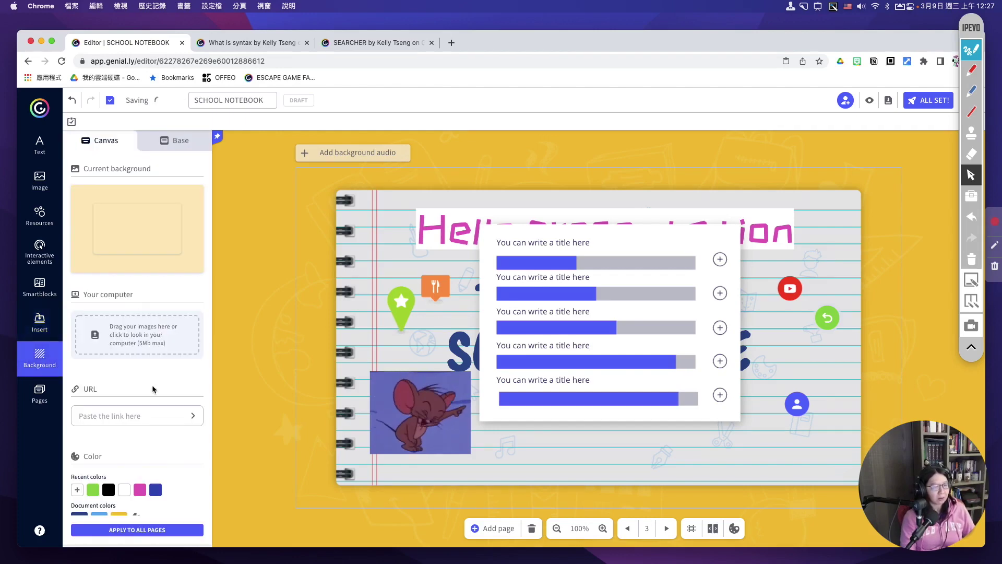
{"action": "scroll", "coordinate": [153, 389], "scroll_direction": "down", "scroll_amount": 10}
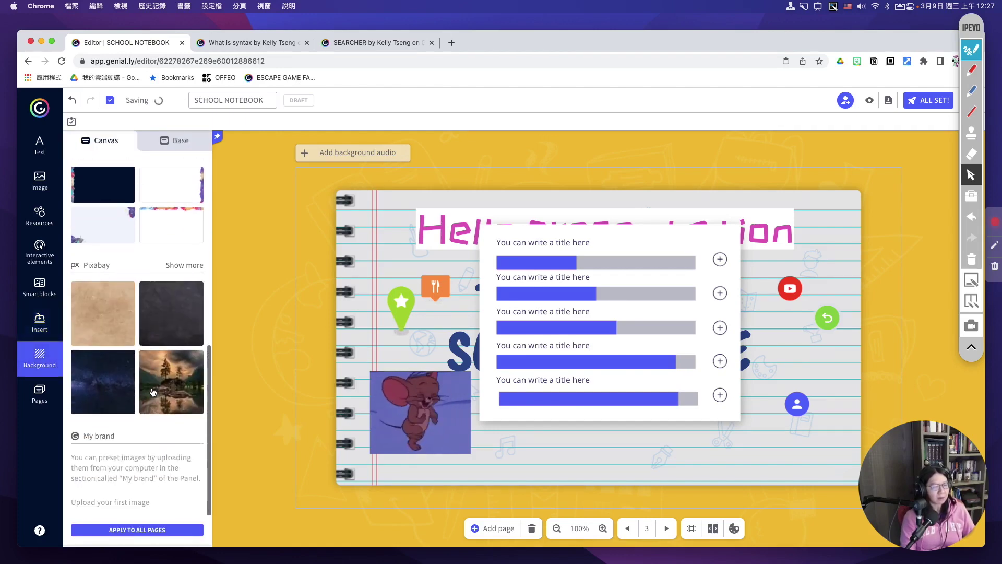
{"action": "left_click", "coordinate": [186, 266]}
{"action": "left_click", "coordinate": [81, 174]}
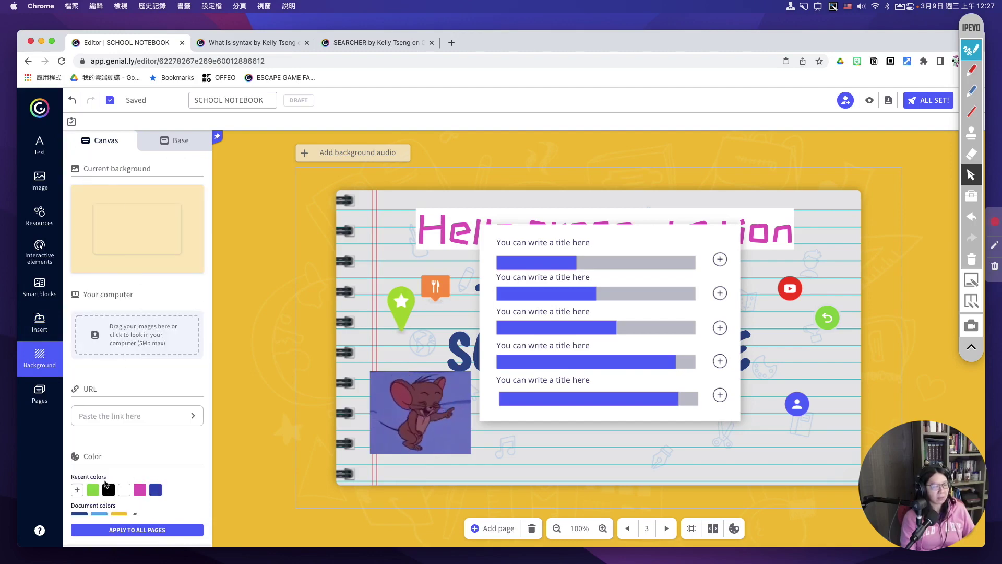
{"action": "left_click", "coordinate": [78, 490]}
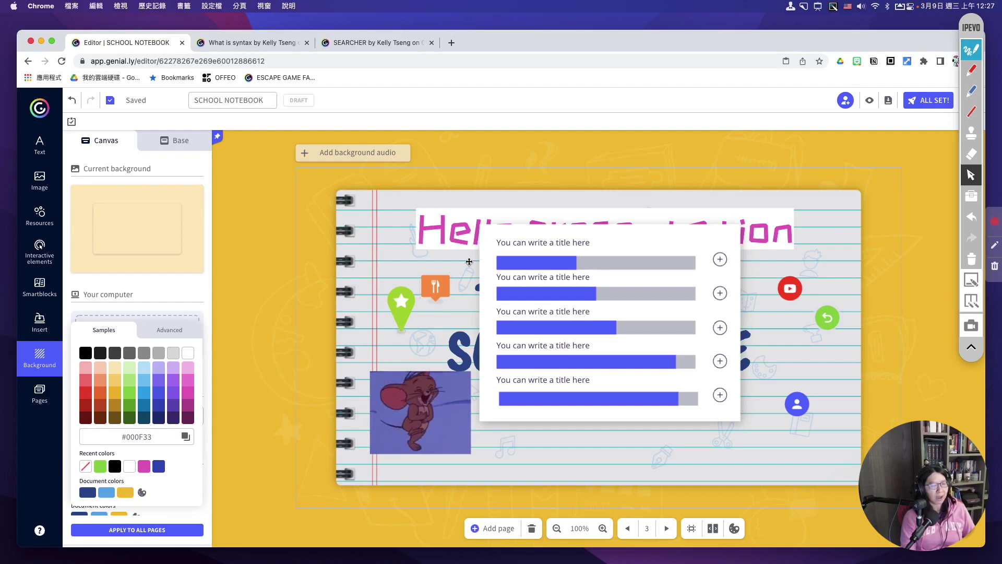
{"action": "left_click", "coordinate": [205, 306]}
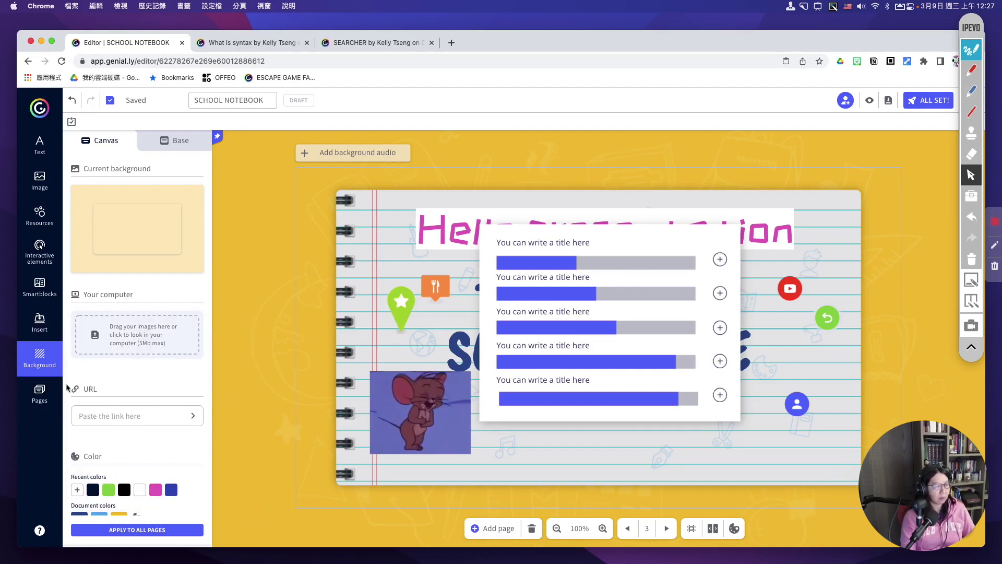
Step: Browse the presentation's page list and open page 2, INDEX
{"action": "left_click", "coordinate": [40, 392]}
{"action": "scroll", "coordinate": [130, 313], "scroll_direction": "down", "scroll_amount": 8}
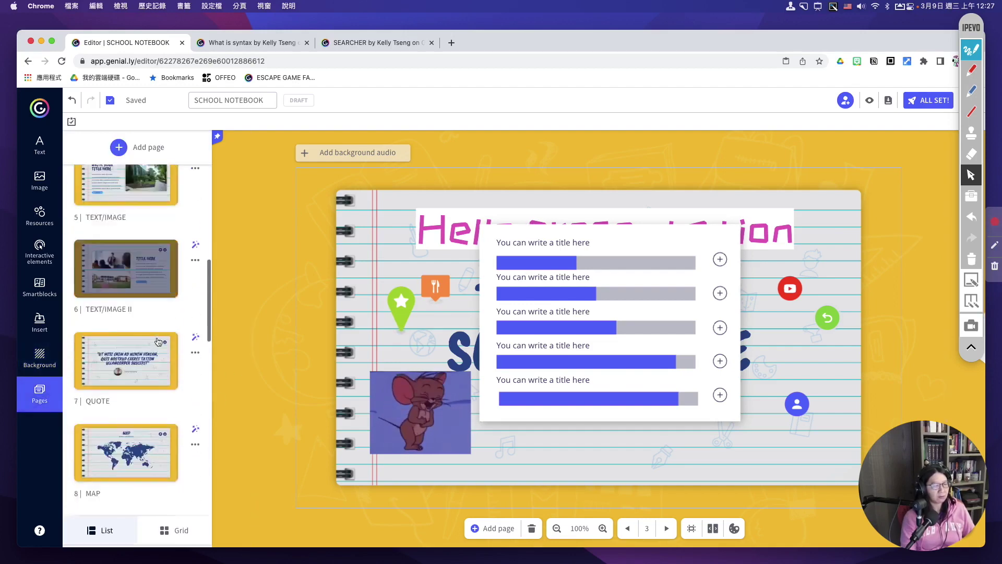
{"action": "scroll", "coordinate": [157, 339], "scroll_direction": "down", "scroll_amount": 8}
{"action": "scroll", "coordinate": [139, 335], "scroll_direction": "up", "scroll_amount": 15}
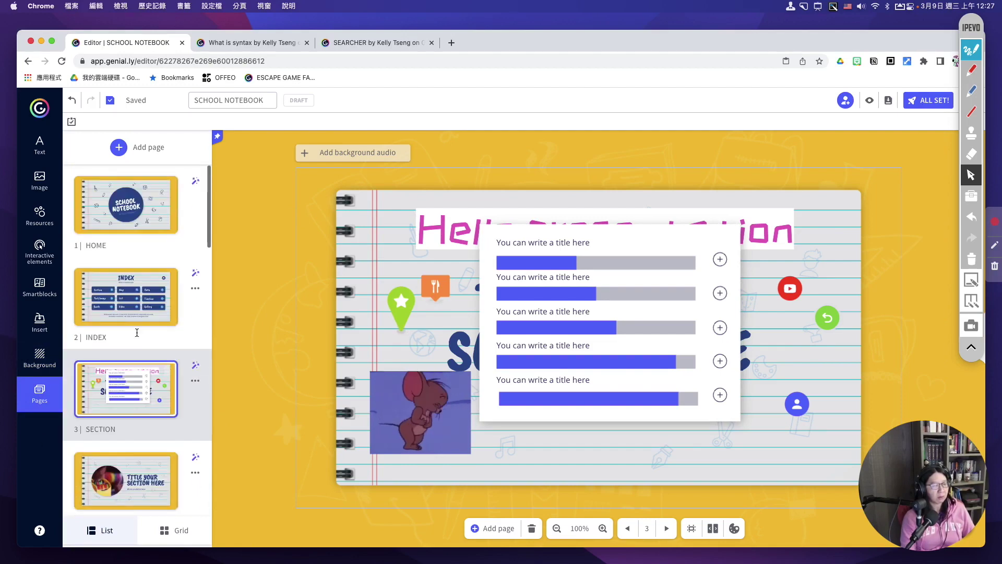
{"action": "left_click", "coordinate": [136, 314]}
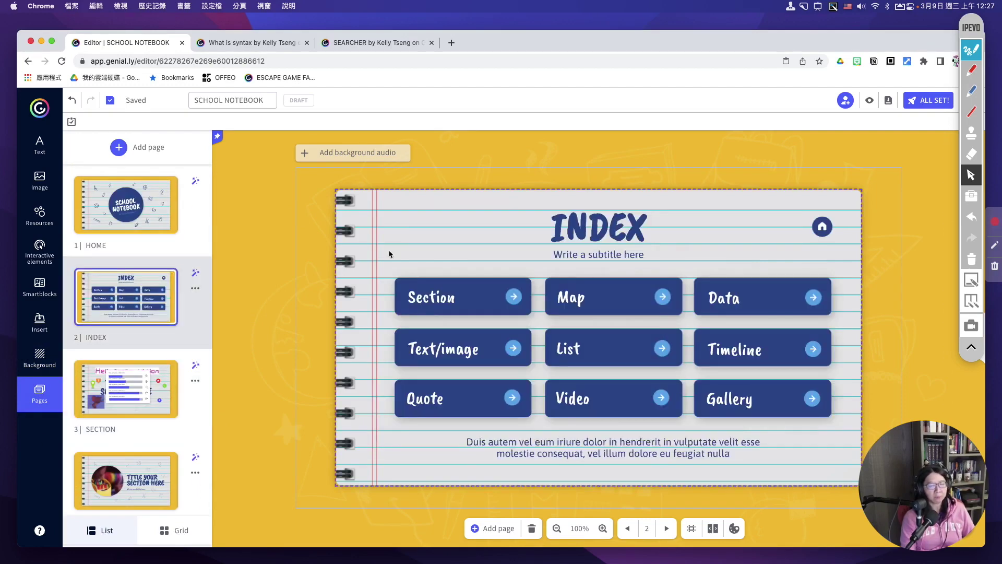
Step: Turn dragging on for the arrow button of the Section entry, nudge the button slightly, and turn dragging off again
{"action": "left_click", "coordinate": [514, 300]}
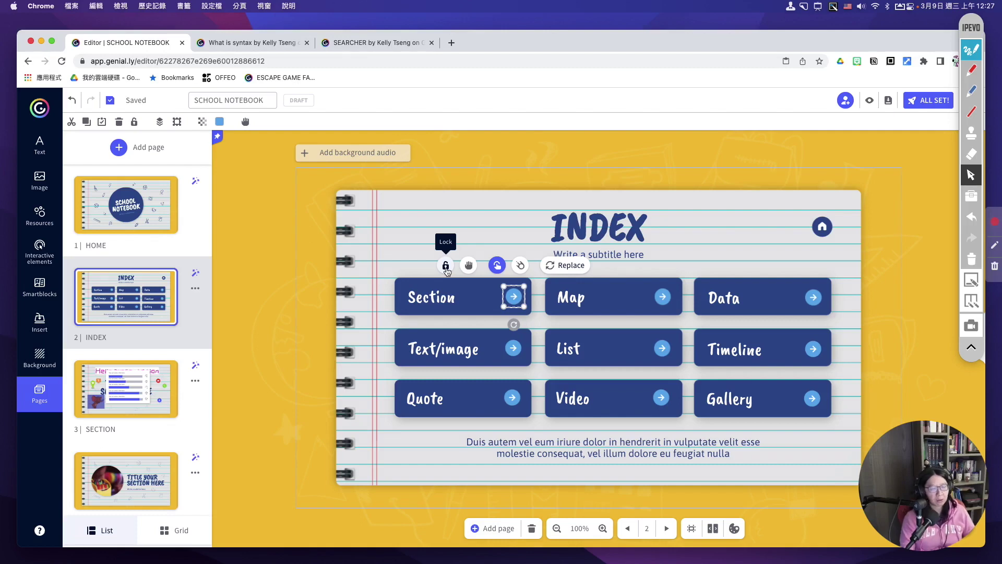
{"action": "left_click", "coordinate": [469, 266]}
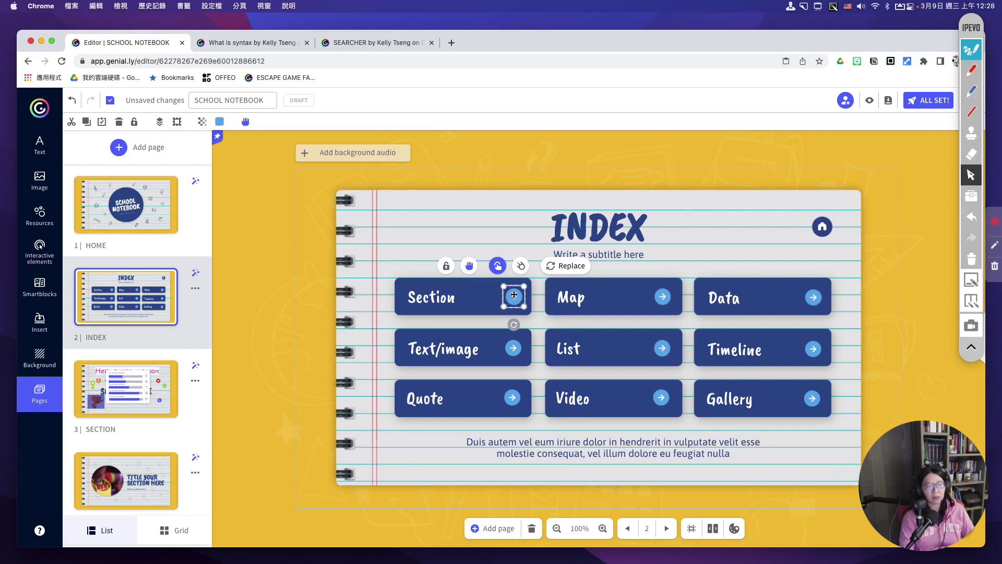
{"action": "left_click_drag", "start_coordinate": [514, 299], "coordinate": [513, 299]}
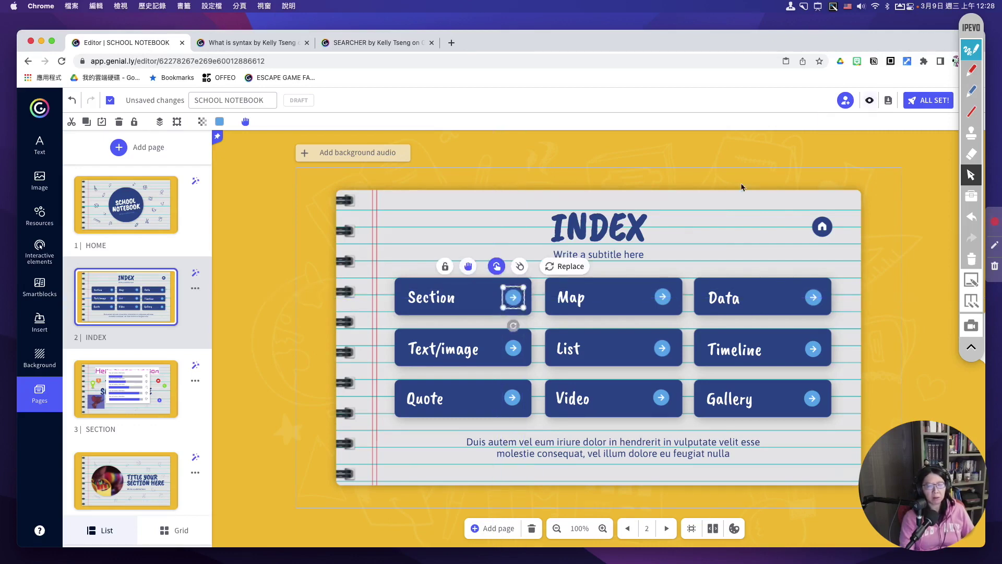
{"action": "left_click", "coordinate": [469, 266]}
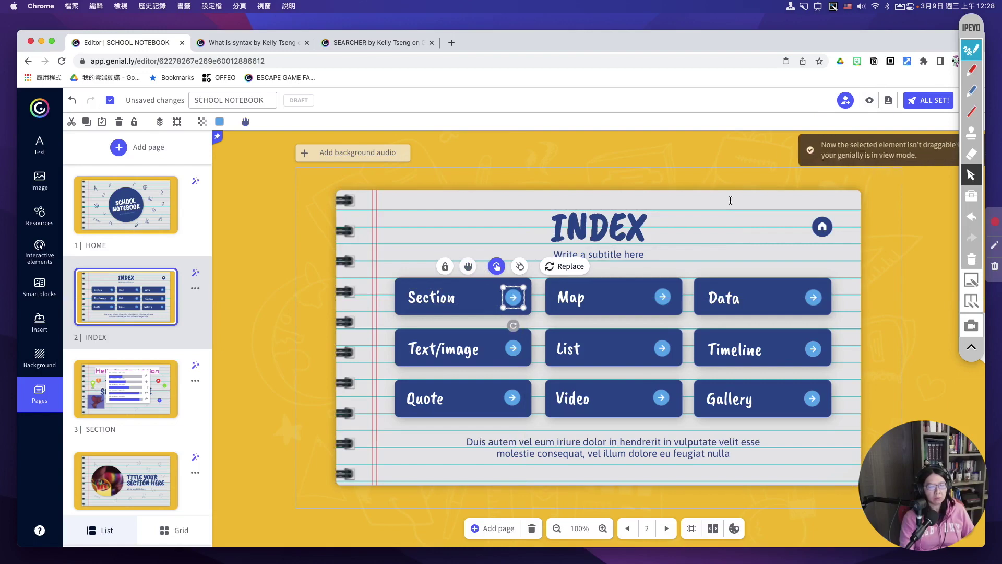
Step: Preview the INDEX page to test the non-draggable Section arrow button, and return to the editor
{"action": "left_click", "coordinate": [869, 101]}
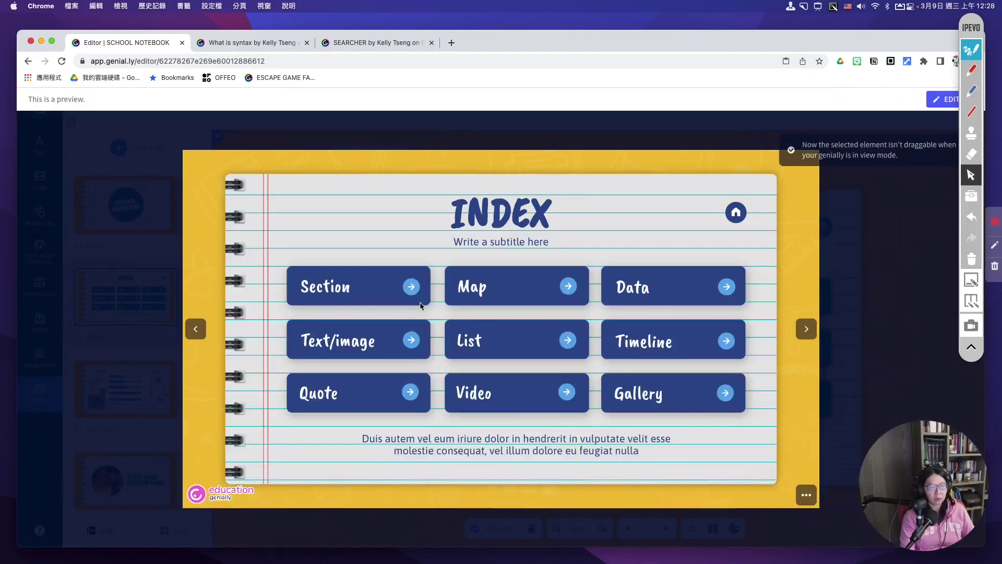
{"action": "left_click", "coordinate": [409, 299]}
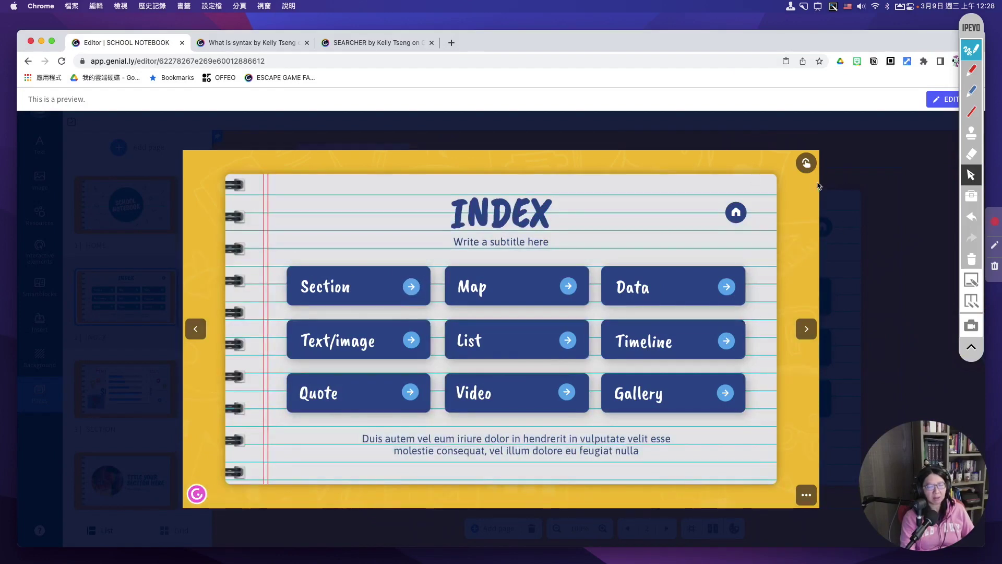
{"action": "left_click", "coordinate": [806, 163]}
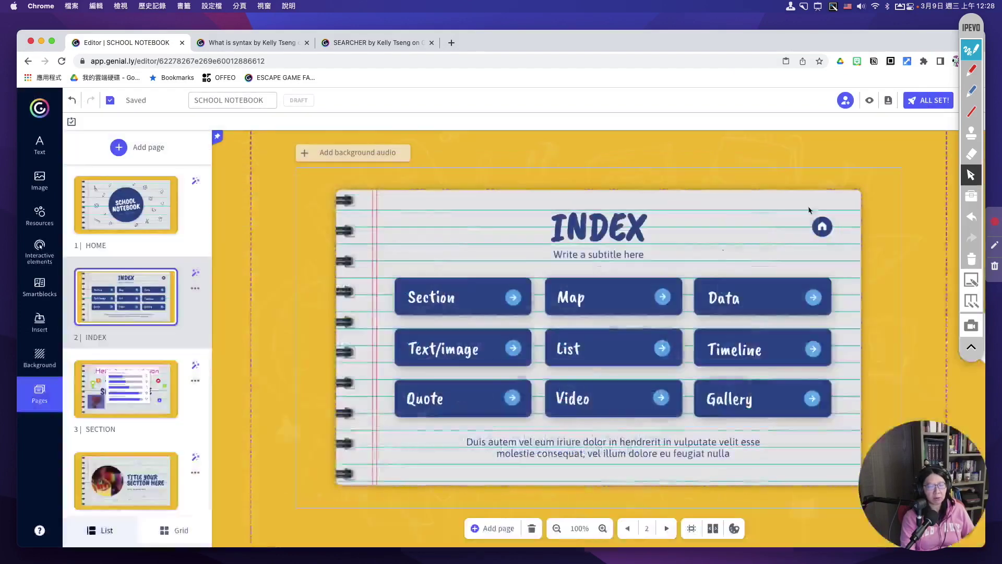
Step: Make the Section entry's arrow button draggable and preview the INDEX page
{"action": "left_click", "coordinate": [509, 299]}
{"action": "left_click", "coordinate": [468, 266]}
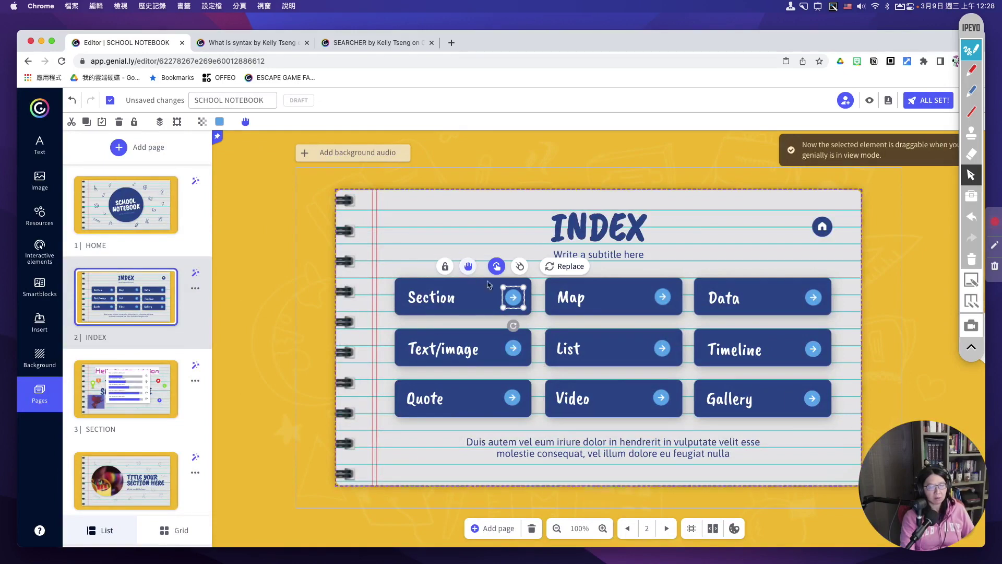
{"action": "left_click", "coordinate": [869, 100]}
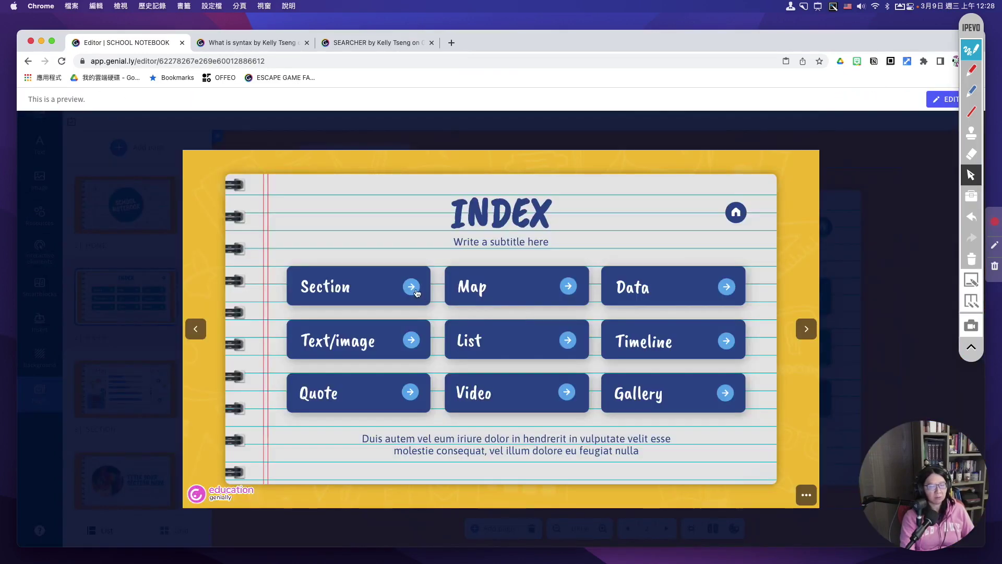
Step: Test dragging the Section arrow button in the preview and return to the editor
{"action": "mouse_move", "coordinate": [412, 287]}
{"action": "left_mouse_down"}
{"action": "mouse_move", "coordinate": [325, 220]}
{"action": "mouse_move", "coordinate": [339, 208]}
{"action": "mouse_move", "coordinate": [447, 242]}
{"action": "mouse_move", "coordinate": [388, 277]}
{"action": "mouse_move", "coordinate": [410, 288]}
{"action": "left_mouse_up"}
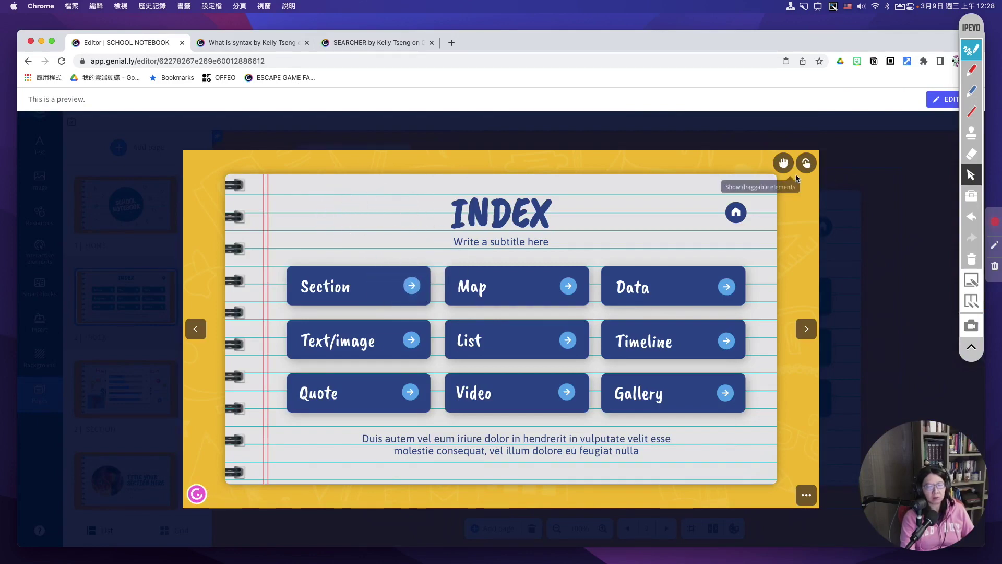
{"action": "key", "text": "Escape"}
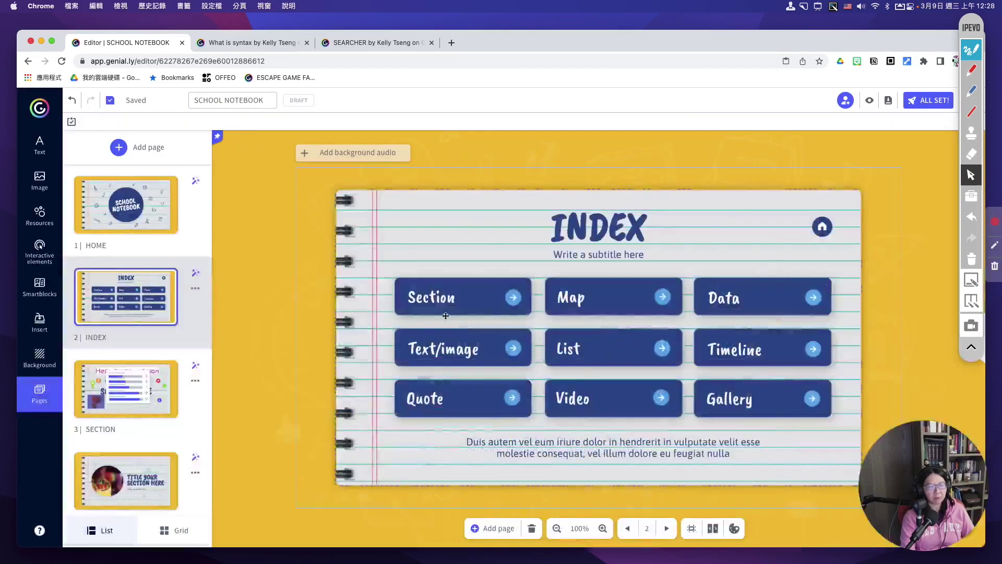
Step: Open the interactivity settings of the Section entry's arrow button and look at the Link type's options
{"action": "left_click", "coordinate": [522, 305]}
{"action": "left_click", "coordinate": [497, 267]}
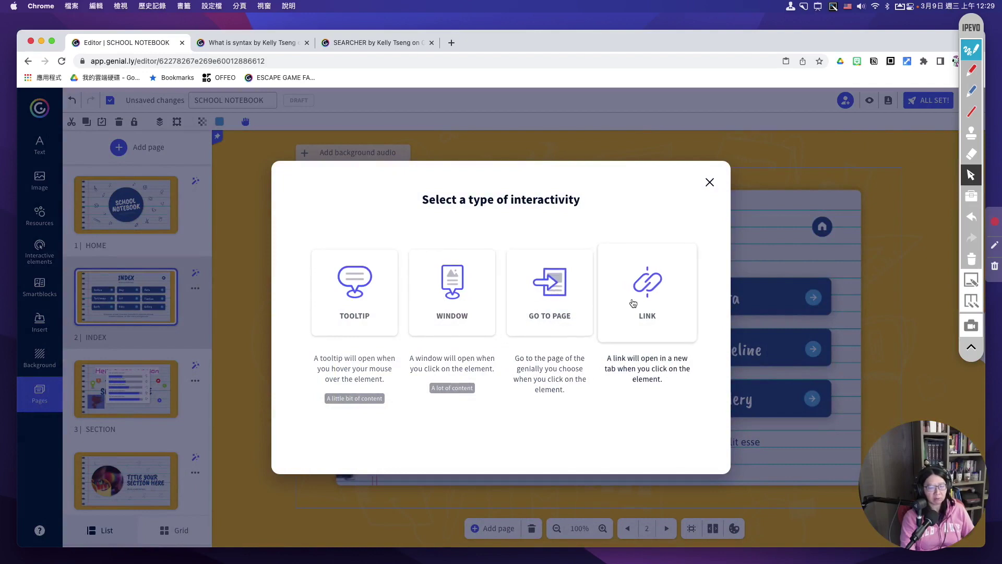
{"action": "left_click", "coordinate": [654, 306]}
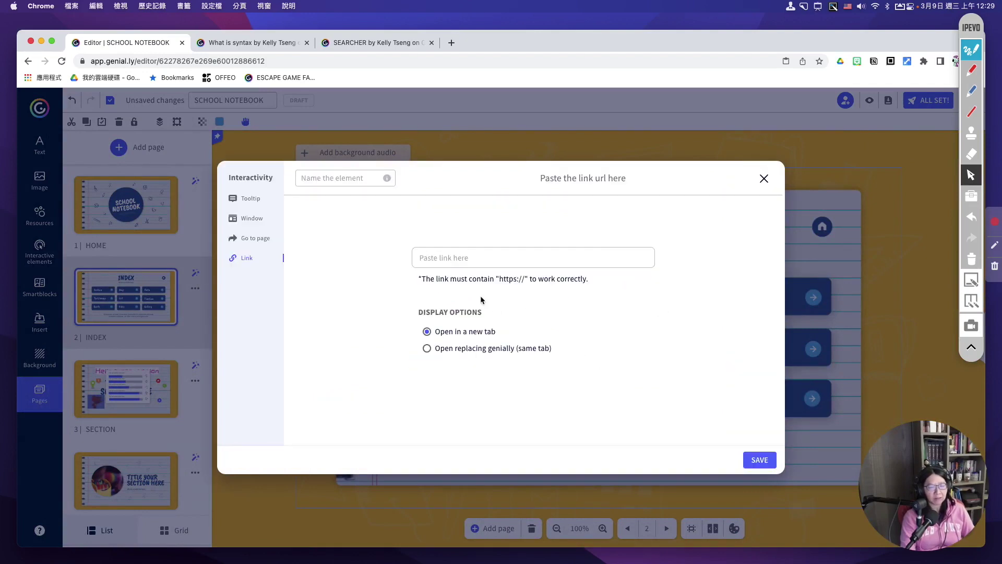
{"action": "left_click", "coordinate": [503, 258]}
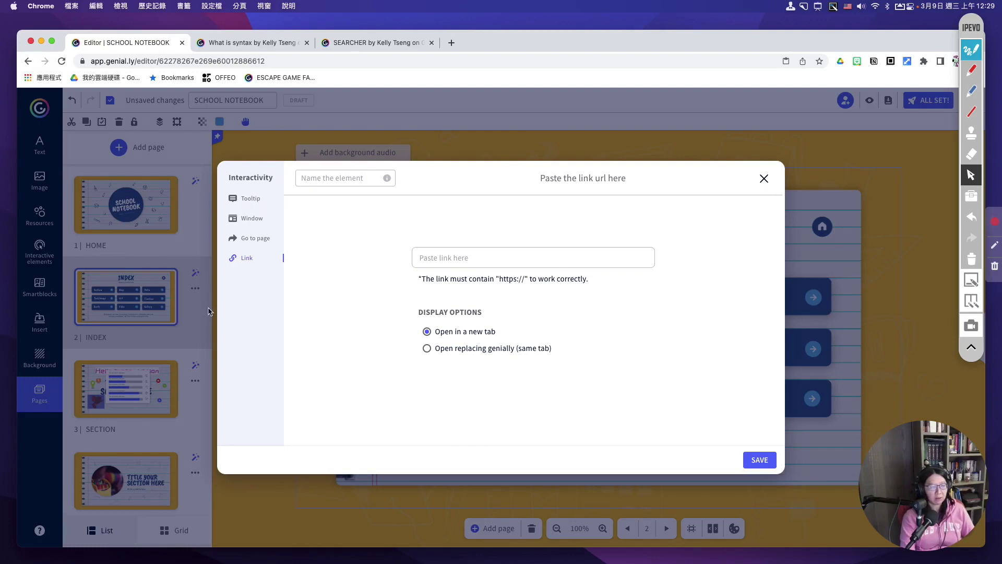
Step: Explore the Go to page targets, trying TIMELINE I as the destination, and glance at the Window type's editor
{"action": "left_click", "coordinate": [256, 239]}
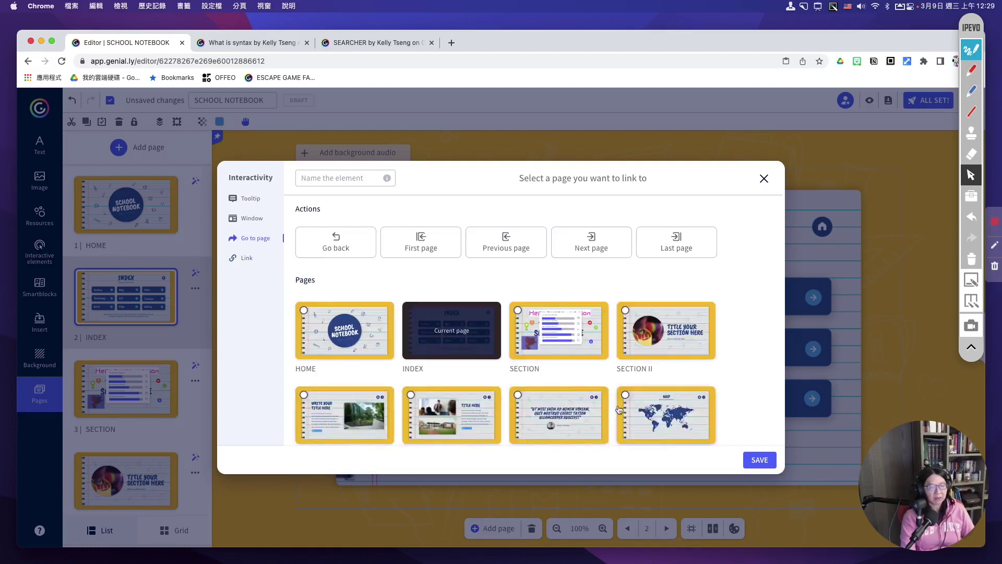
{"action": "scroll", "coordinate": [619, 409], "scroll_direction": "down", "scroll_amount": 3}
{"action": "left_click", "coordinate": [625, 316]}
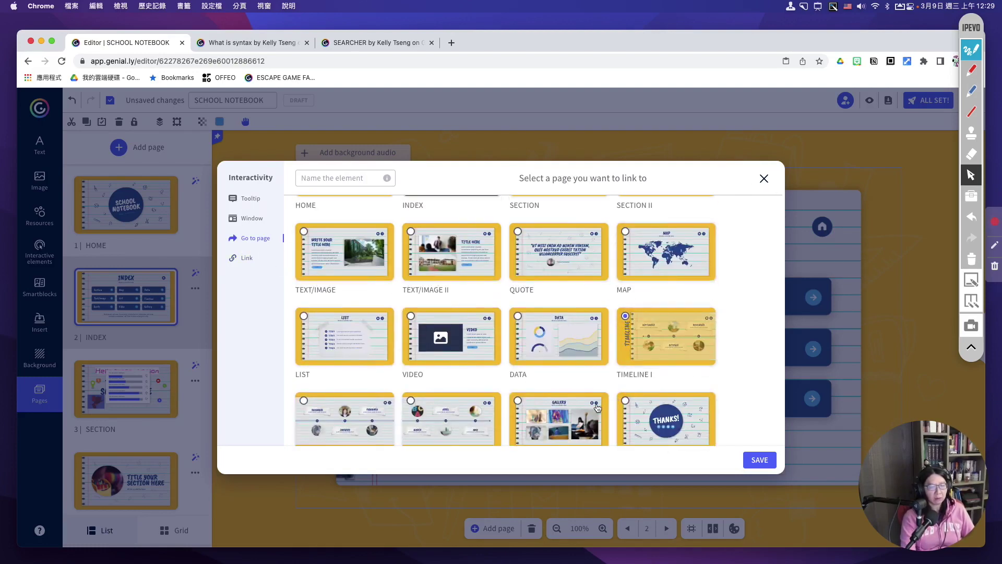
{"action": "left_click", "coordinate": [250, 219]}
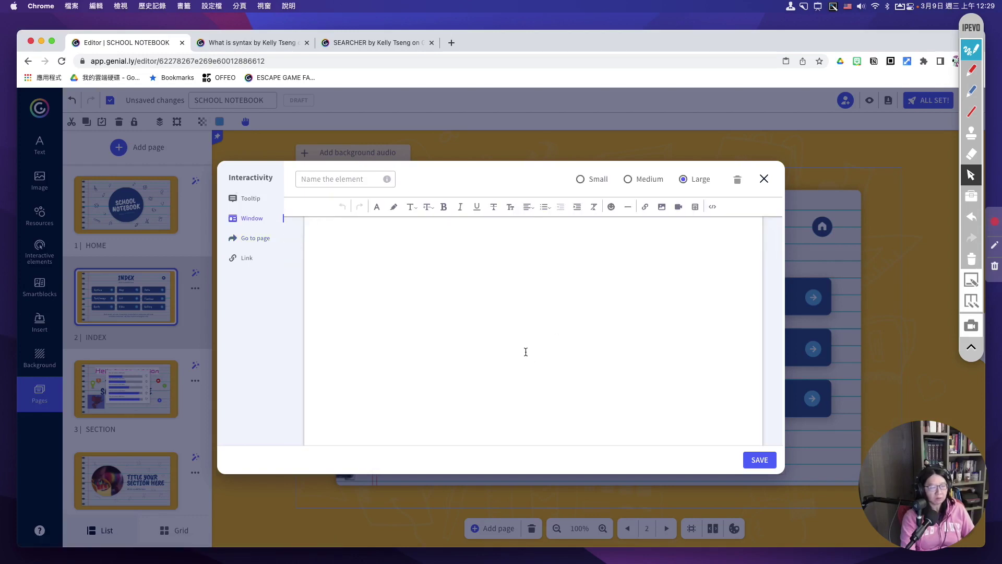
{"action": "left_click", "coordinate": [258, 241]}
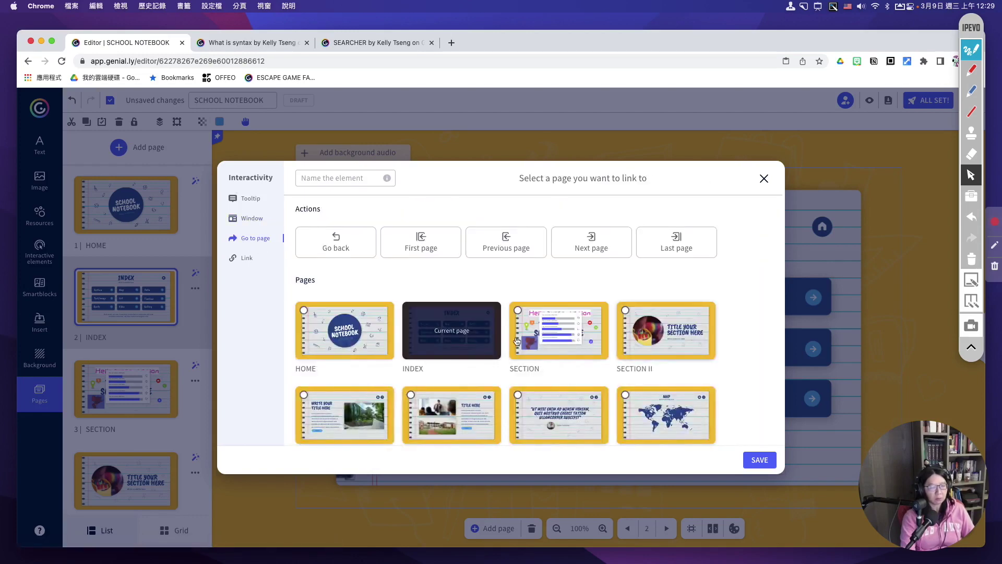
{"action": "scroll", "coordinate": [630, 419], "scroll_direction": "down", "scroll_amount": 5}
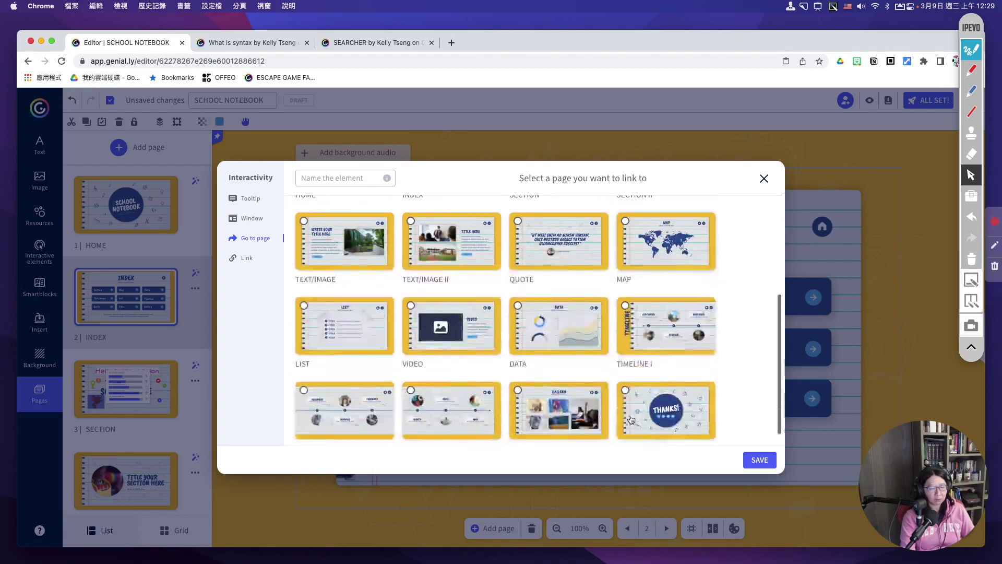
{"action": "scroll", "coordinate": [553, 313], "scroll_direction": "up", "scroll_amount": 5}
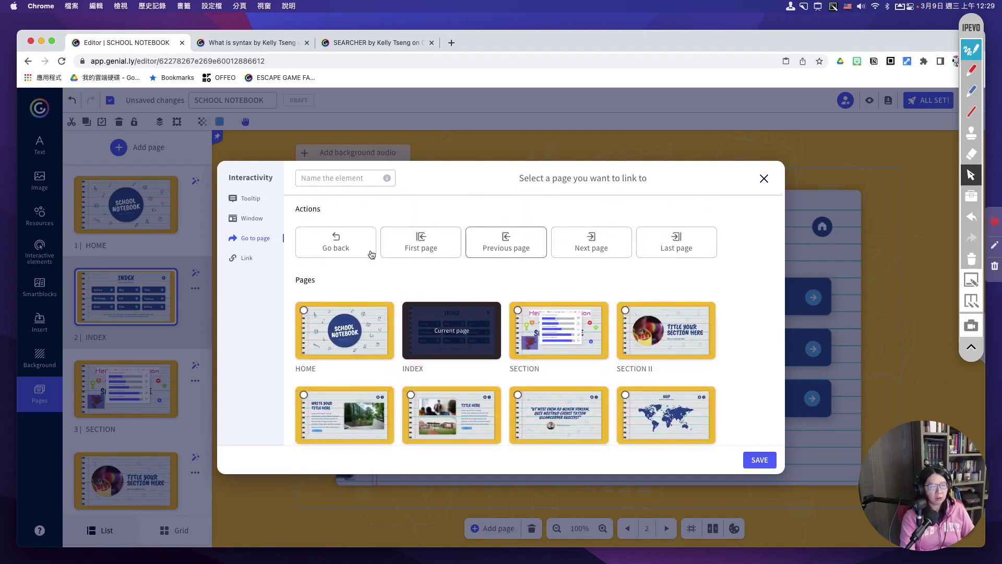
Step: Try the page actions Next page, Last page, Go back and First page as the arrow button's target
{"action": "left_click", "coordinate": [580, 257]}
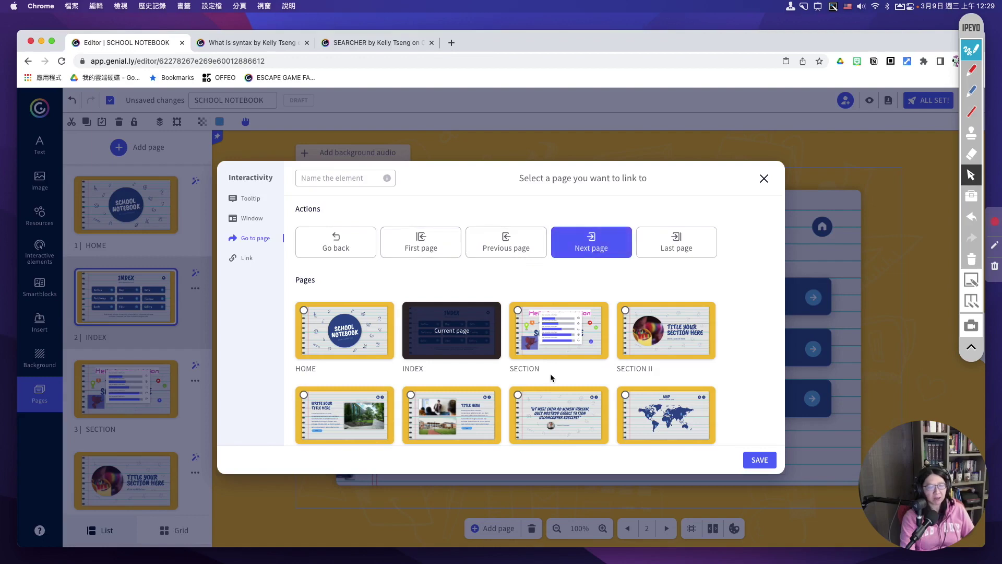
{"action": "left_click", "coordinate": [673, 250]}
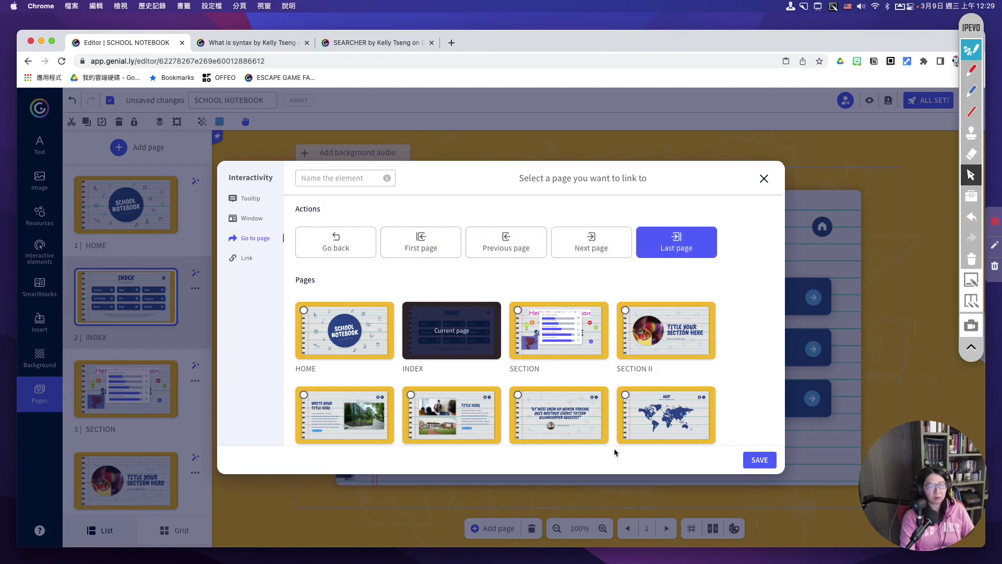
{"action": "left_click", "coordinate": [320, 236]}
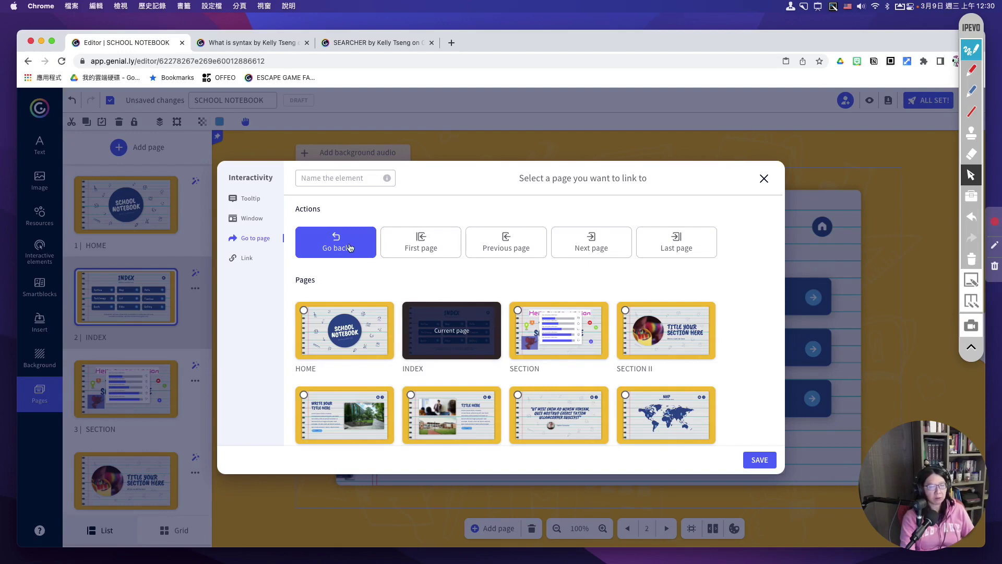
{"action": "left_click", "coordinate": [421, 252]}
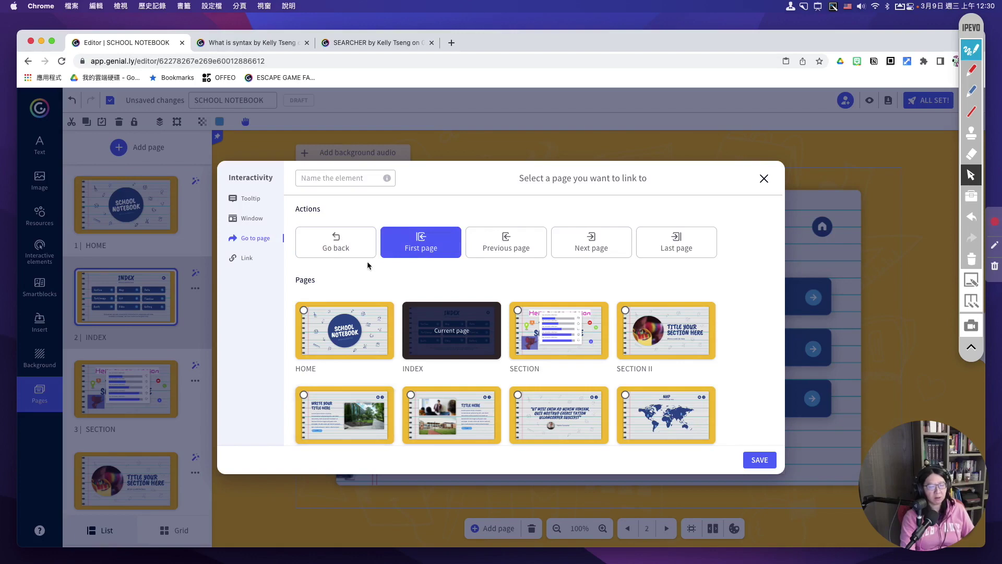
{"action": "left_click", "coordinate": [343, 246]}
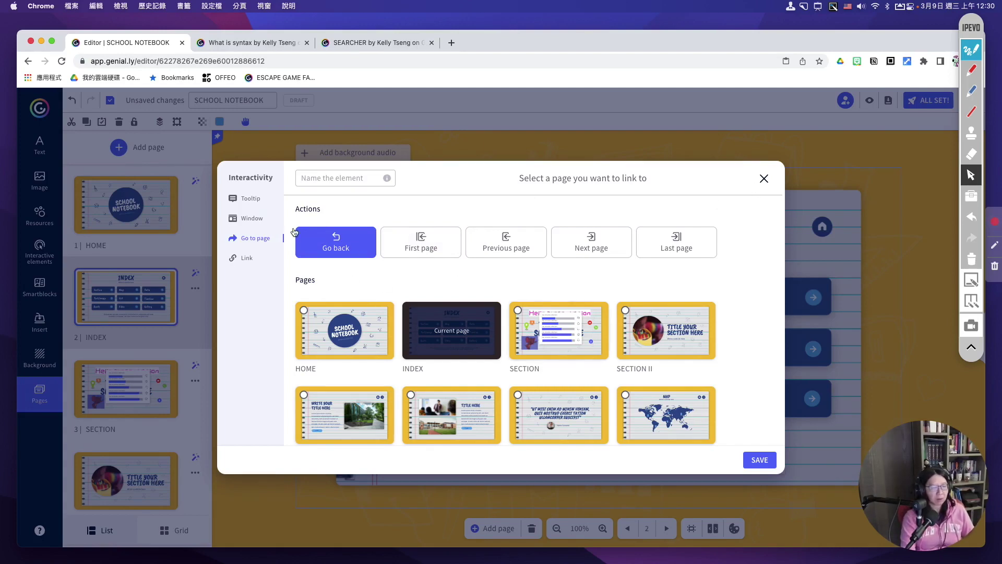
Step: Switch the arrow button's interactivity to Window and enter the content "I like movies"
{"action": "left_click", "coordinate": [257, 224]}
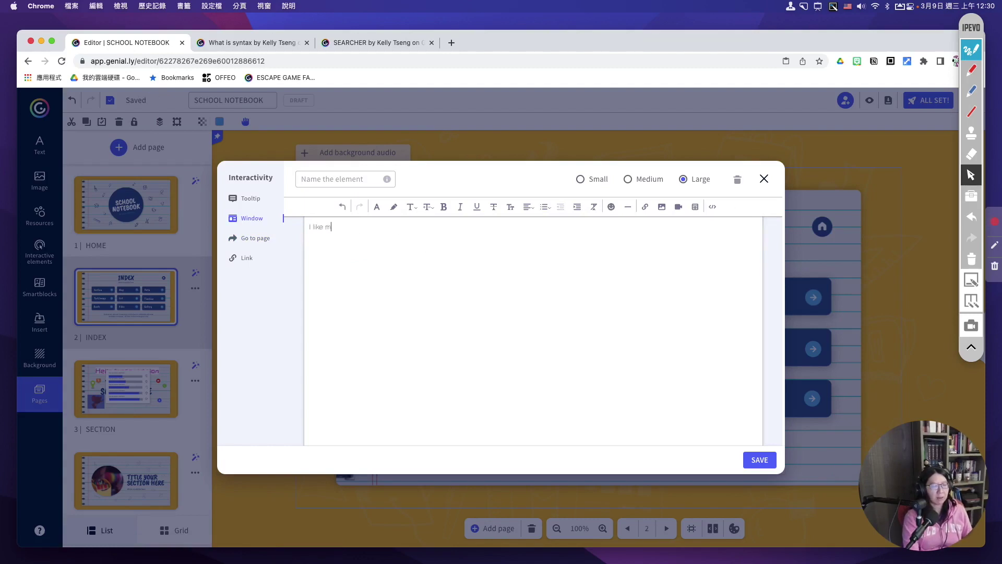
{"action": "type", "text": "ew"}
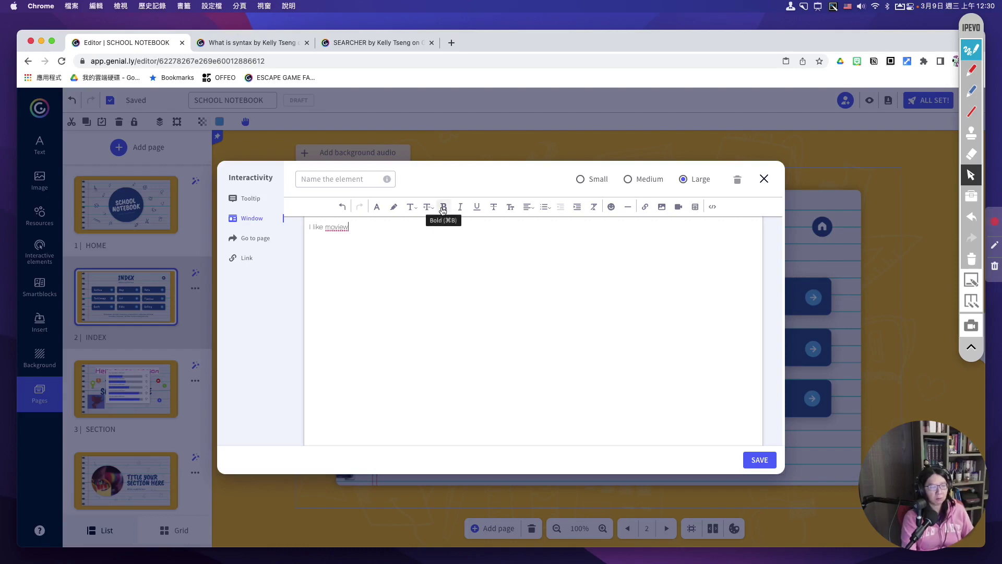
{"action": "left_click_drag", "start_coordinate": [381, 235], "coordinate": [239, 223]}
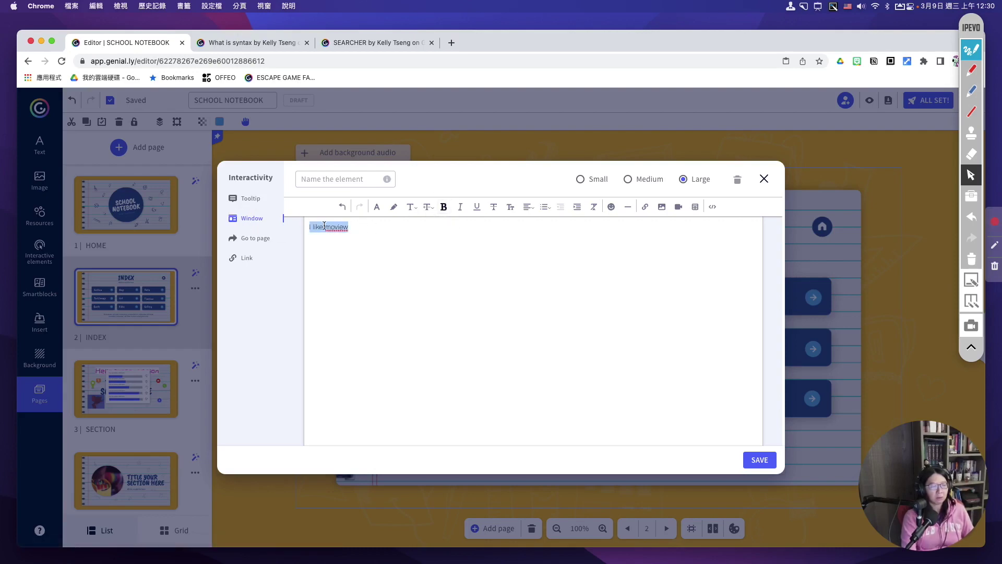
{"action": "left_click_drag", "start_coordinate": [349, 226], "coordinate": [326, 226]}
{"action": "type", "text": "movies"}
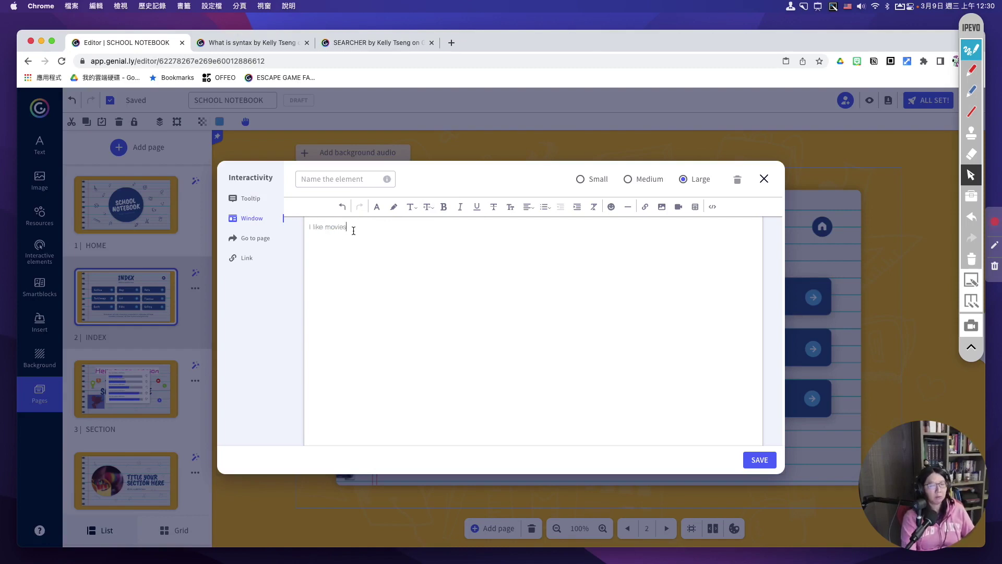
Step: Try bold formatting on the window text "I like movies"
{"action": "left_click_drag", "start_coordinate": [349, 227], "coordinate": [315, 222]}
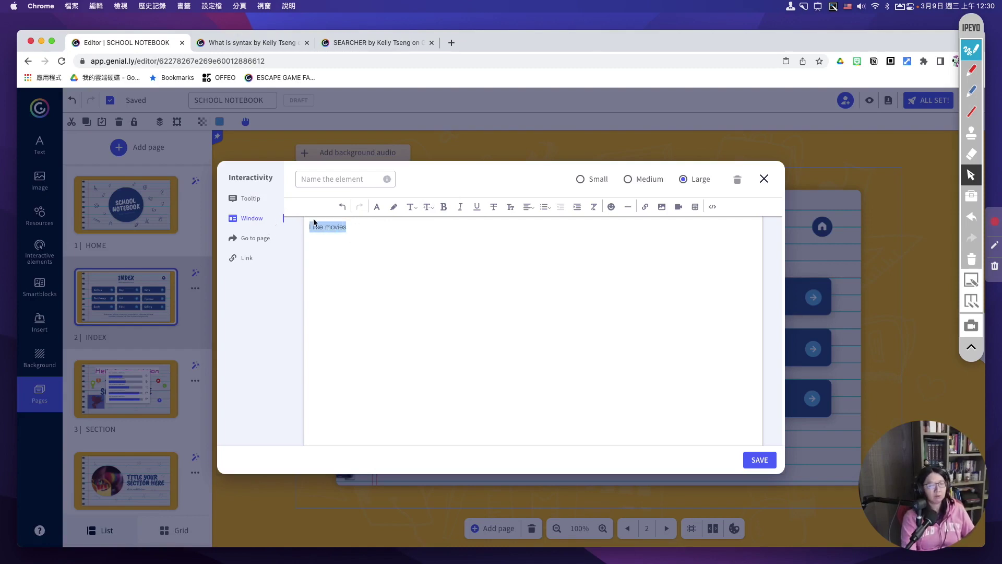
{"action": "left_click", "coordinate": [443, 208]}
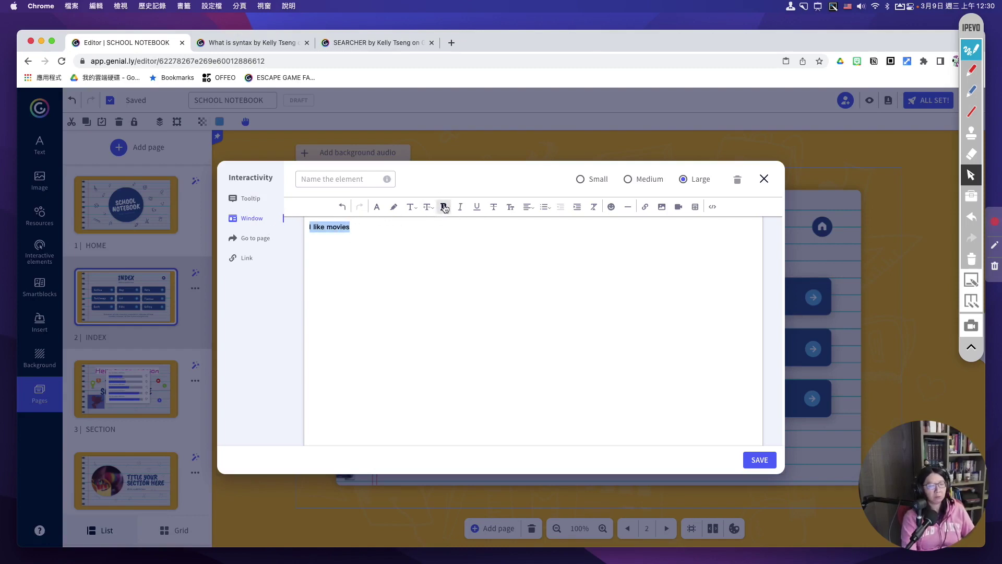
{"action": "left_click", "coordinate": [452, 277]}
Step: Show the window content in Code View and highlight the whole HTML line to examine it
{"action": "left_click", "coordinate": [713, 207]}
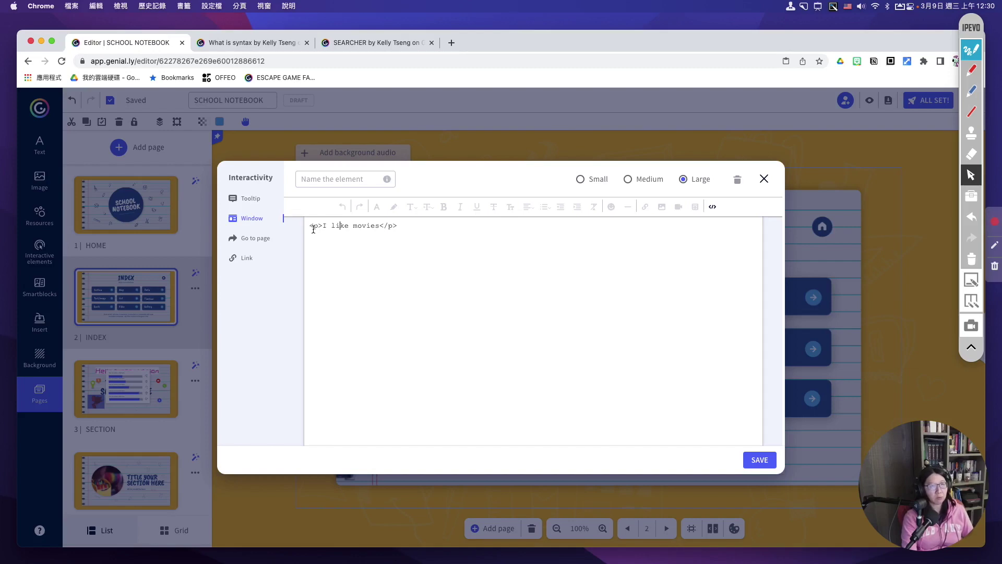
{"action": "left_click", "coordinate": [392, 232]}
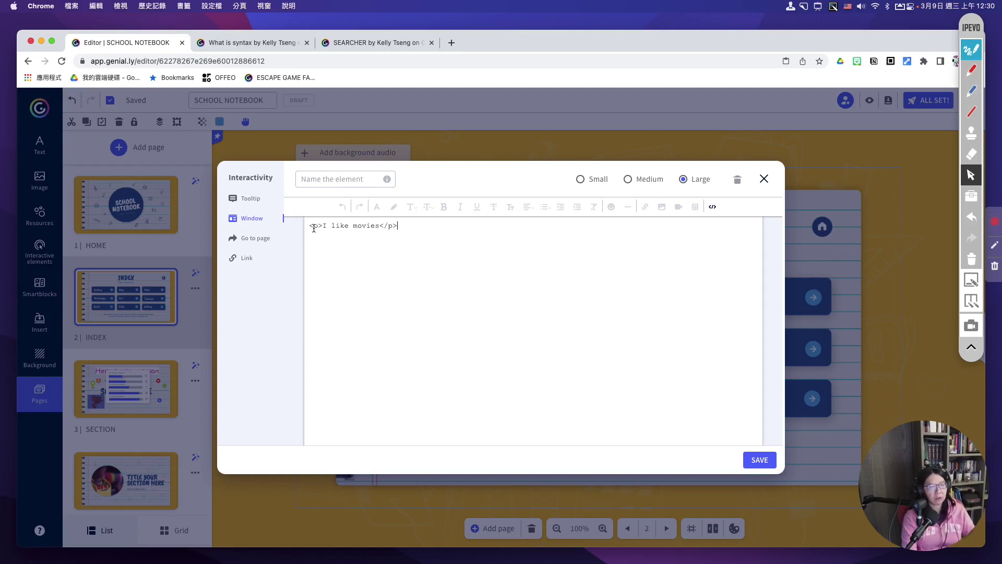
{"action": "left_click_drag", "start_coordinate": [309, 226], "coordinate": [421, 228]}
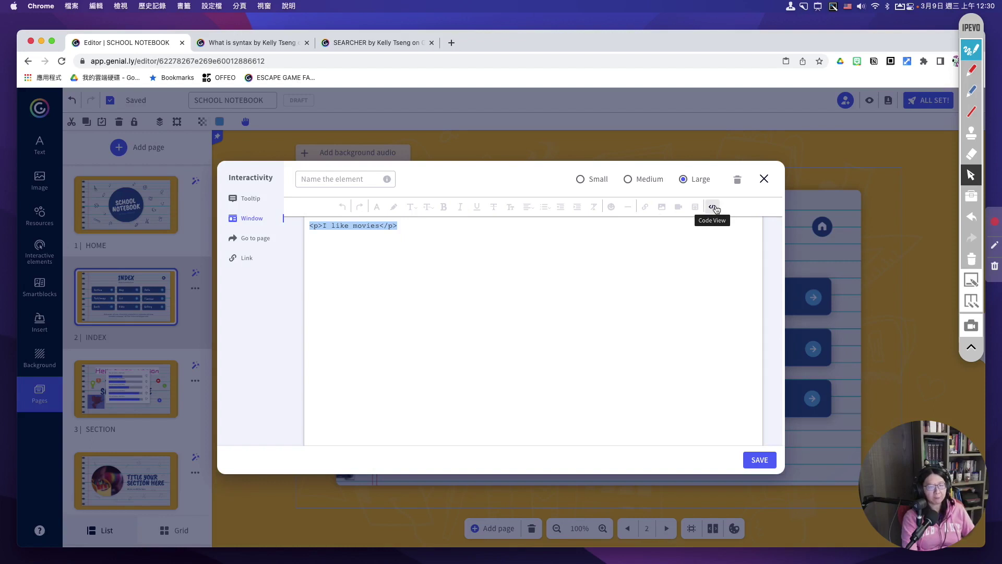
Step: Change the arrow button's interactivity to a Tooltip containing "I like movies" and save it
{"action": "left_click", "coordinate": [251, 200]}
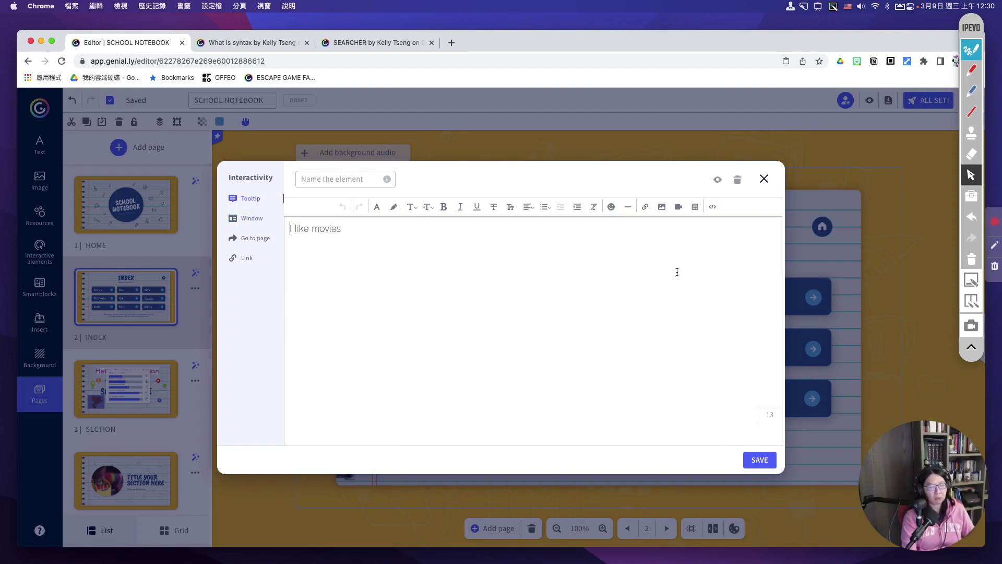
{"action": "left_click", "coordinate": [761, 462]}
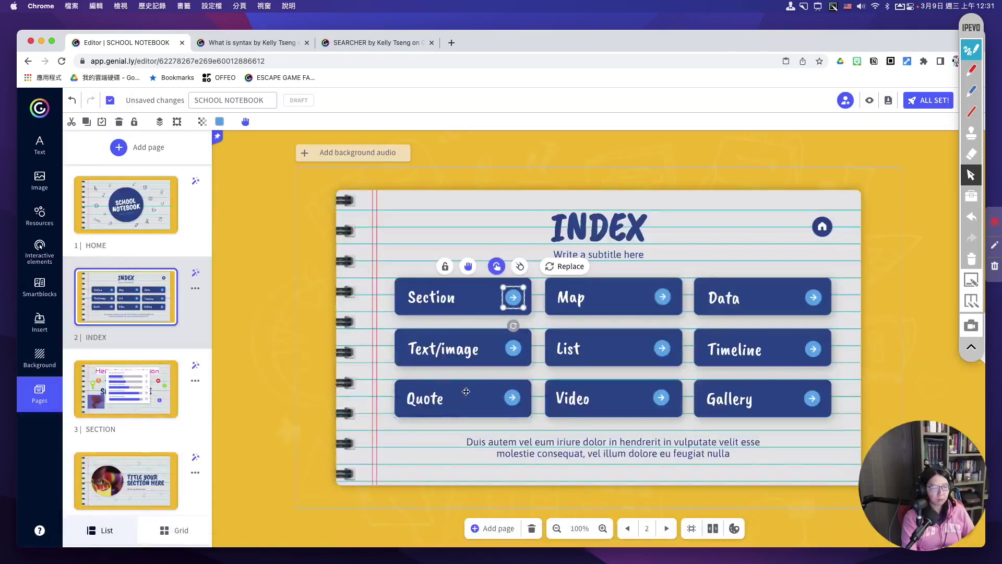
Step: Preview the INDEX page to check the Section arrow button's tooltip and return to the editor
{"action": "left_click", "coordinate": [873, 103]}
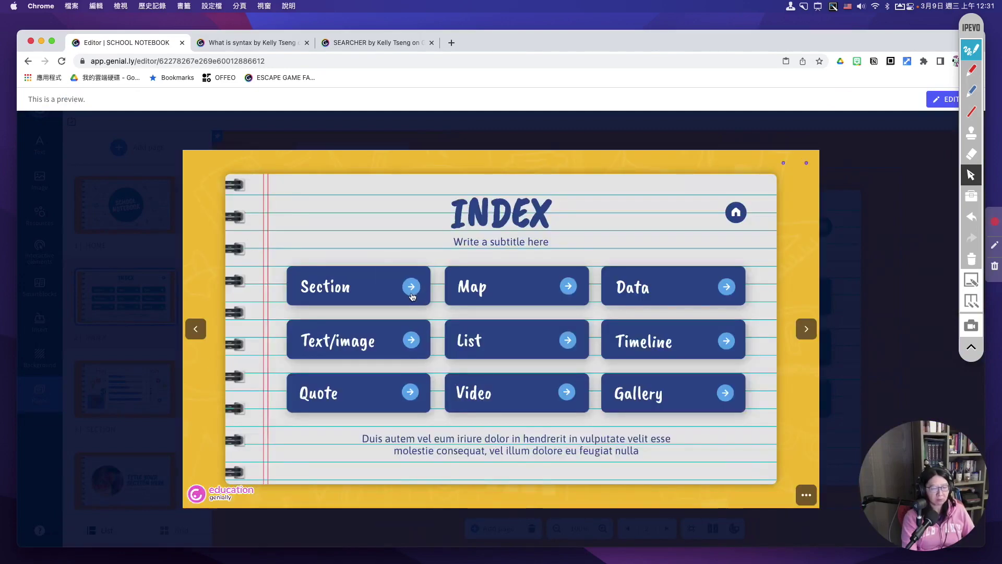
{"action": "mouse_move", "coordinate": [411, 289]}
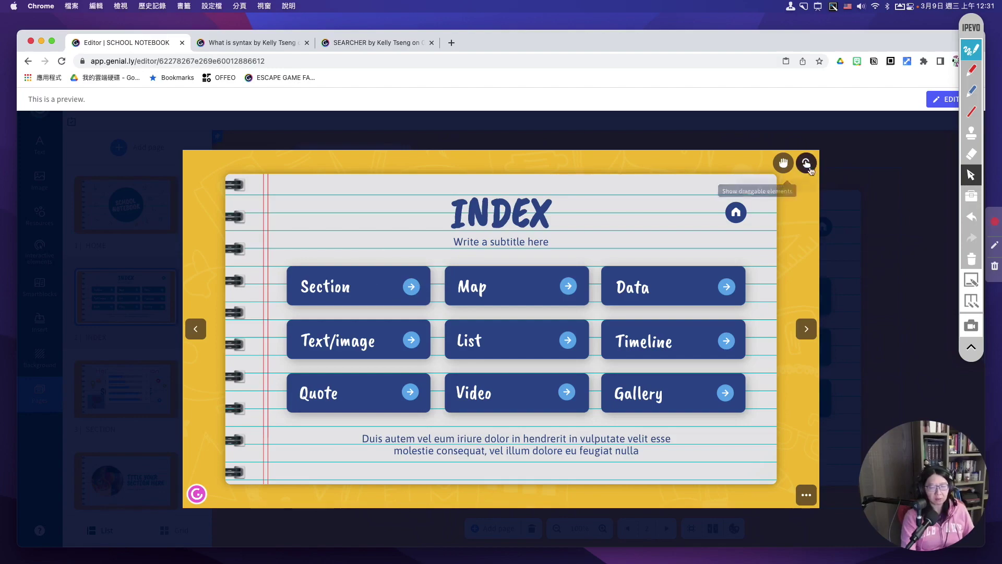
{"action": "left_click", "coordinate": [901, 138]}
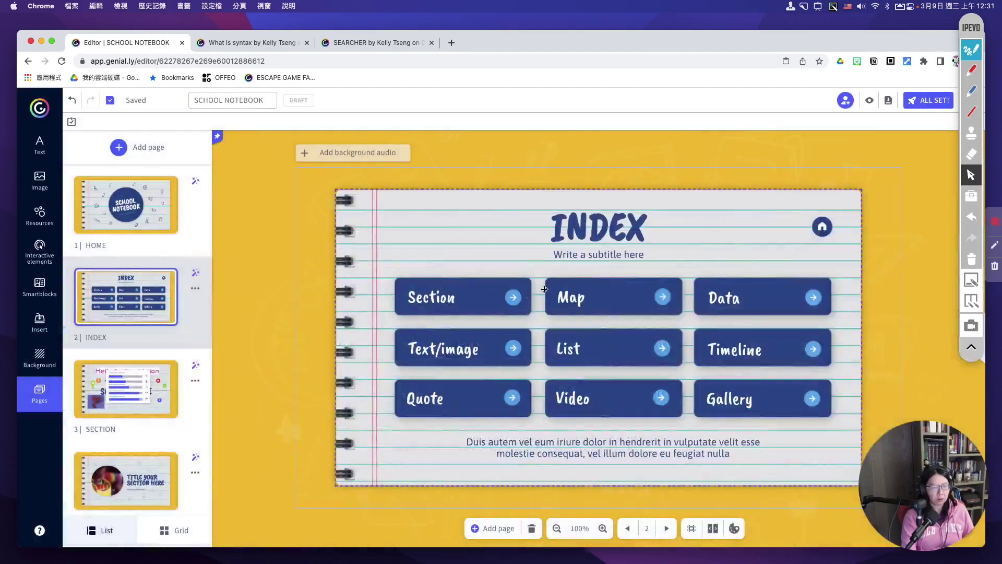
Step: Open the Section arrow button's animation settings and look through the Continuous, Hover mouse, Exit and Entrance effects
{"action": "left_click", "coordinate": [514, 299]}
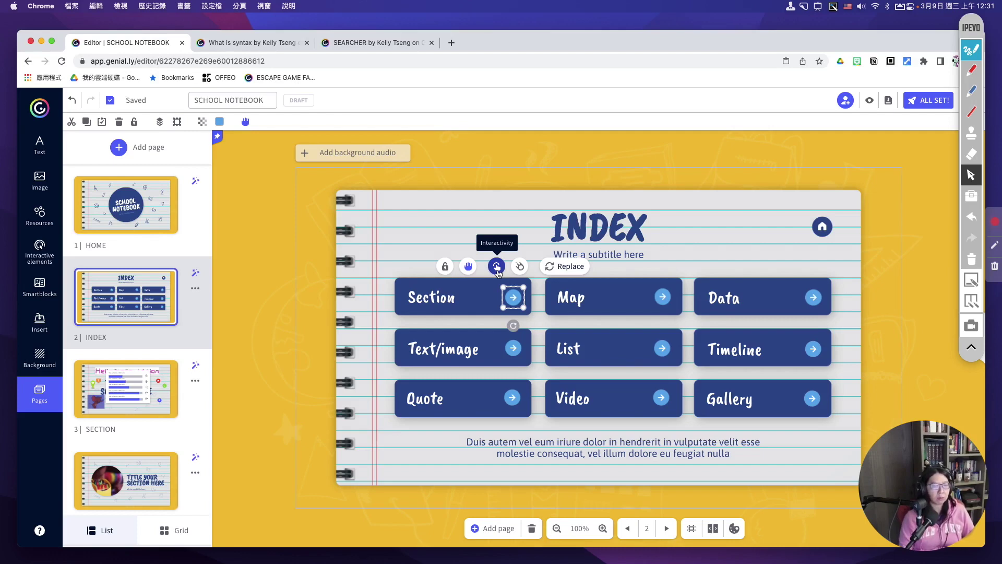
{"action": "left_click", "coordinate": [520, 266]}
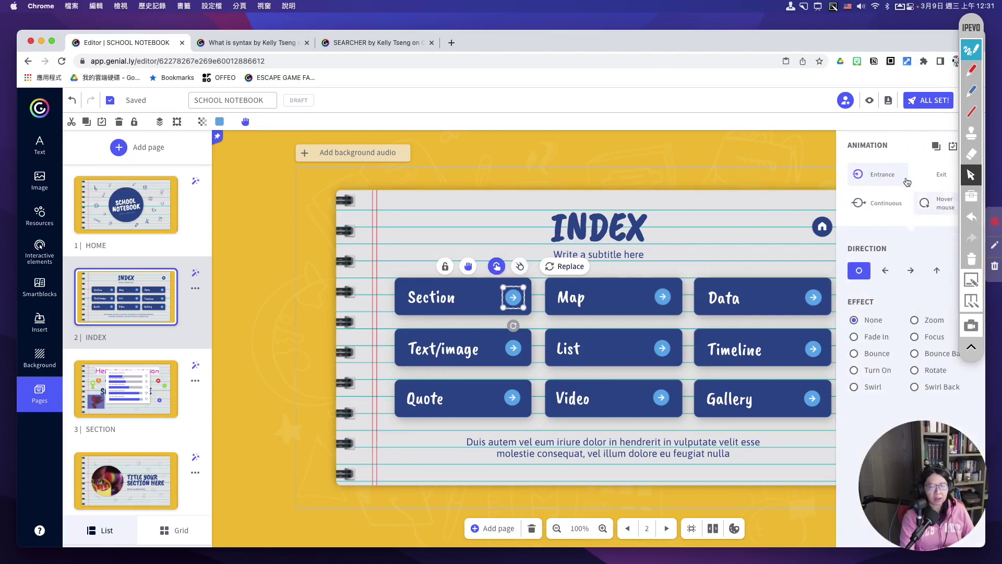
{"action": "left_click_drag", "start_coordinate": [547, 40], "coordinate": [411, 41]}
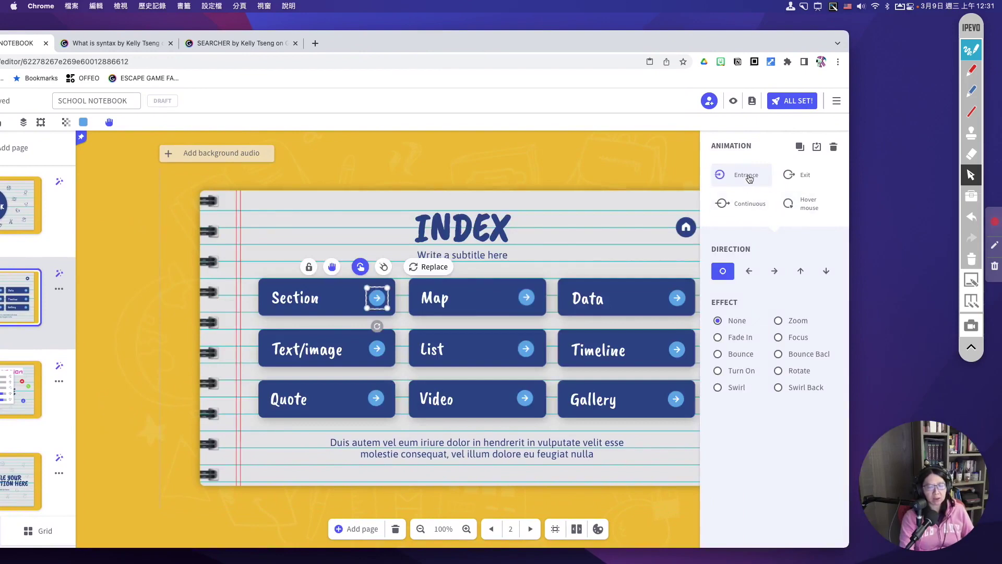
{"action": "left_click", "coordinate": [751, 213]}
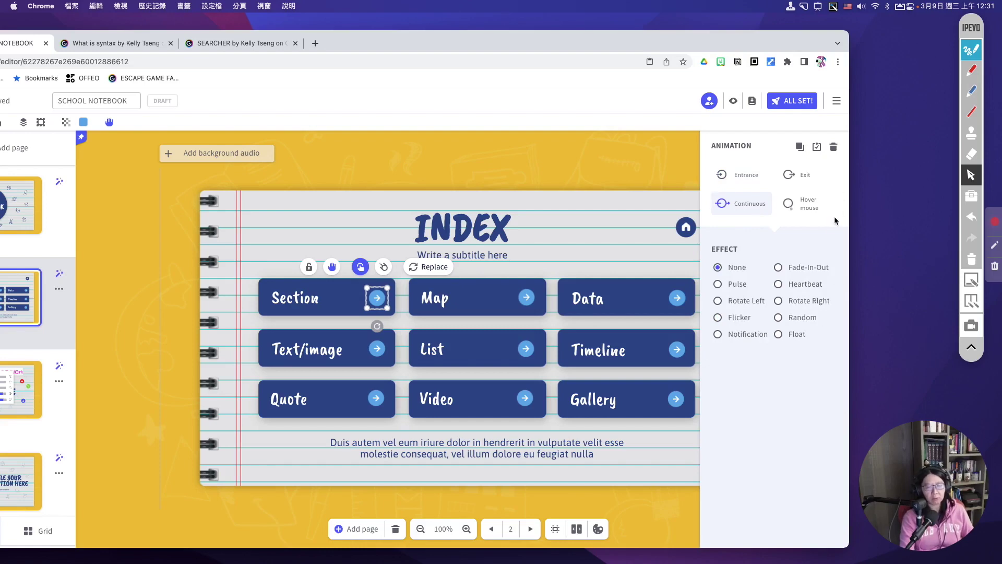
{"action": "left_click", "coordinate": [809, 205]}
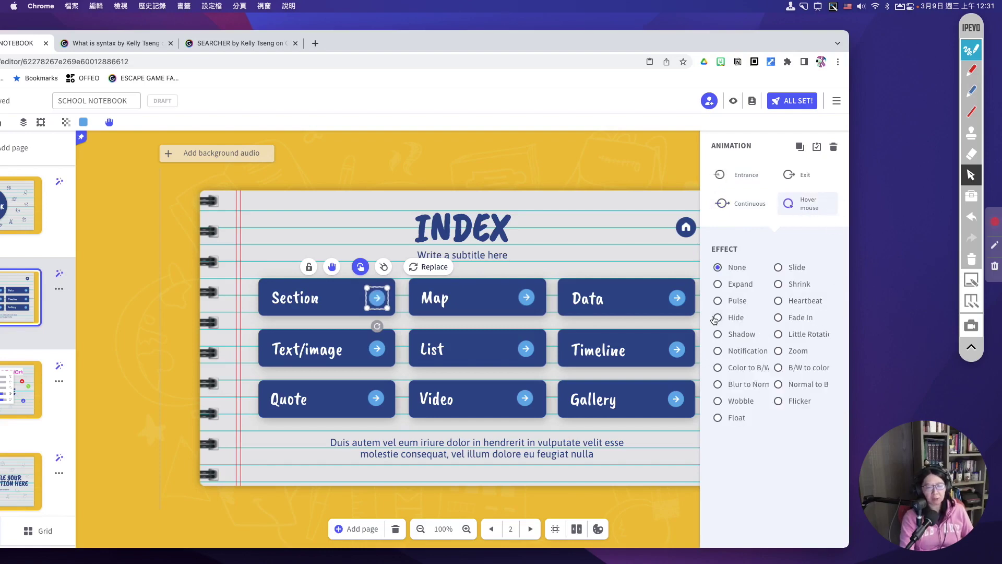
{"action": "left_click", "coordinate": [803, 176]}
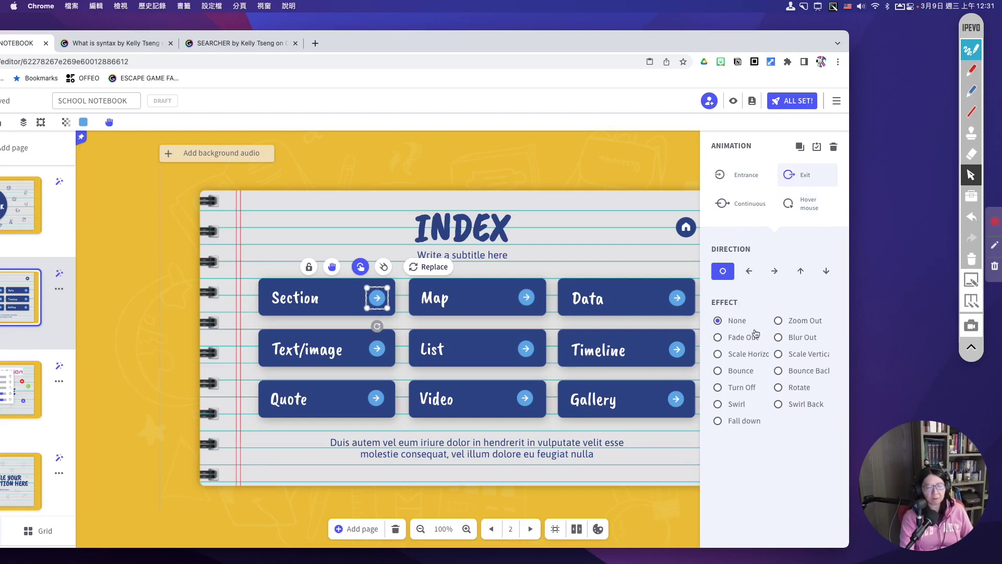
{"action": "left_click", "coordinate": [741, 175]}
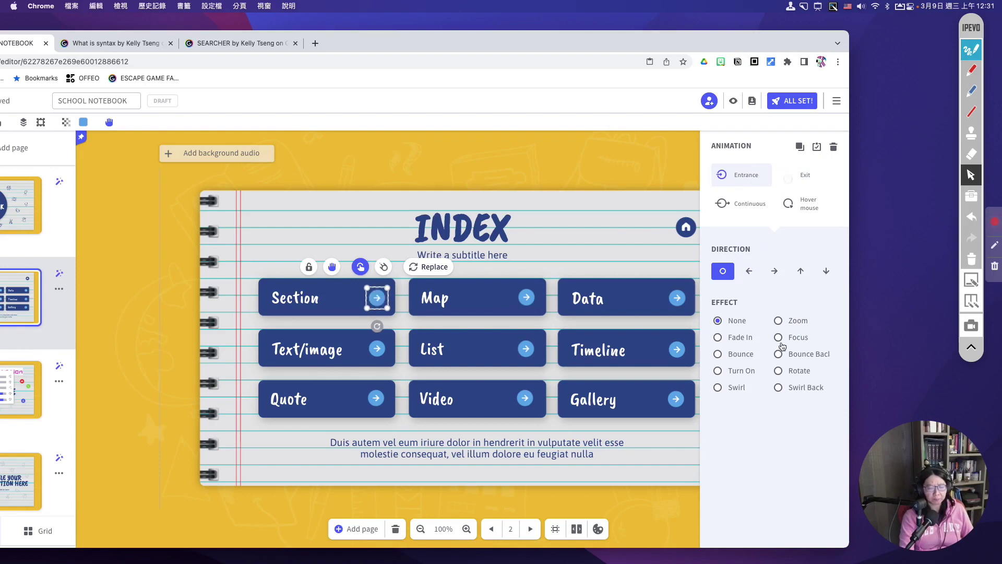
Step: Give the Section arrow a Fade In entrance, try the rightward direction, and set speed to about 3 s and start to 0.3 s
{"action": "left_click", "coordinate": [736, 337]}
{"action": "left_click", "coordinate": [774, 271]}
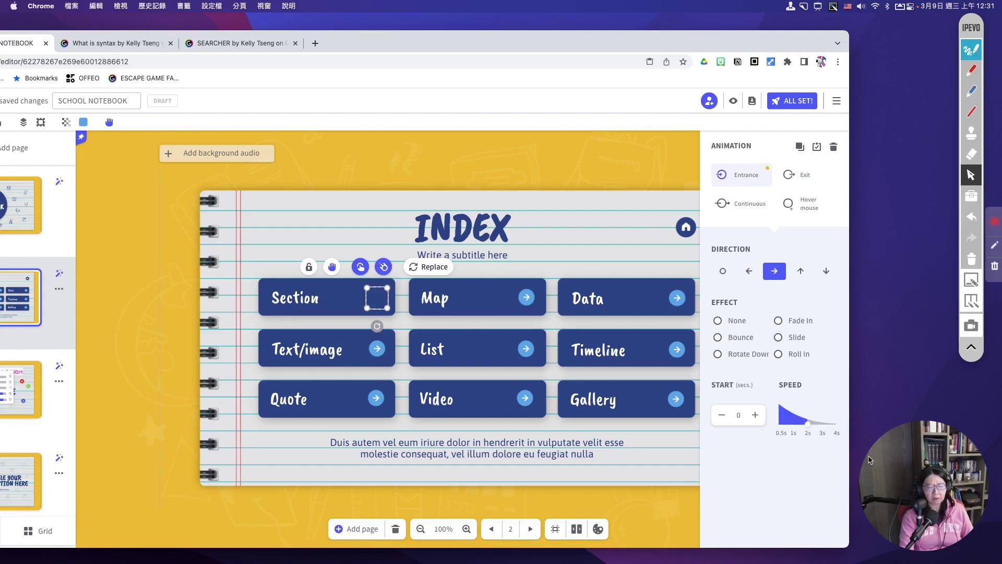
{"action": "left_click", "coordinate": [807, 424]}
{"action": "left_click_drag", "start_coordinate": [808, 427], "coordinate": [822, 423]}
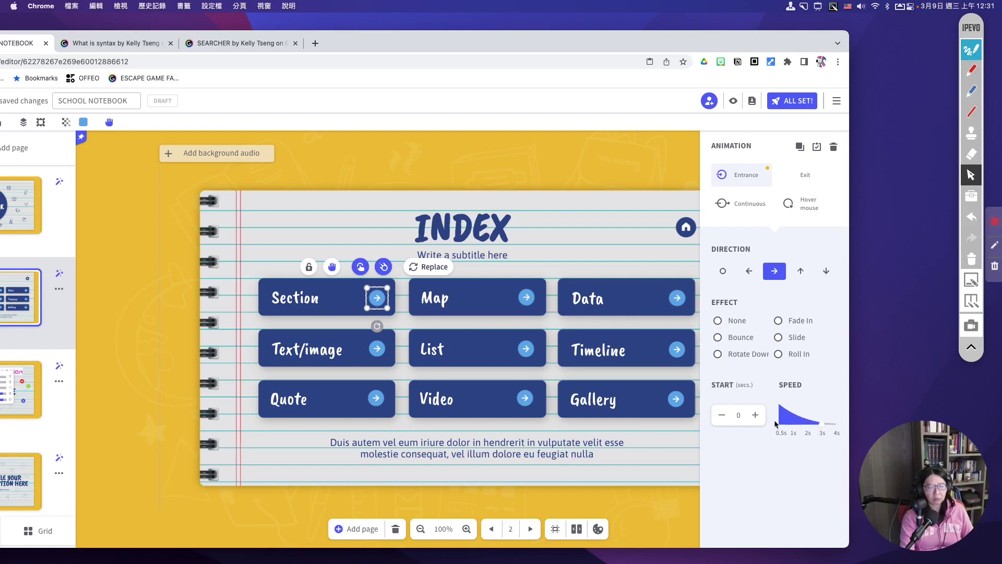
{"action": "left_click", "coordinate": [756, 415]}
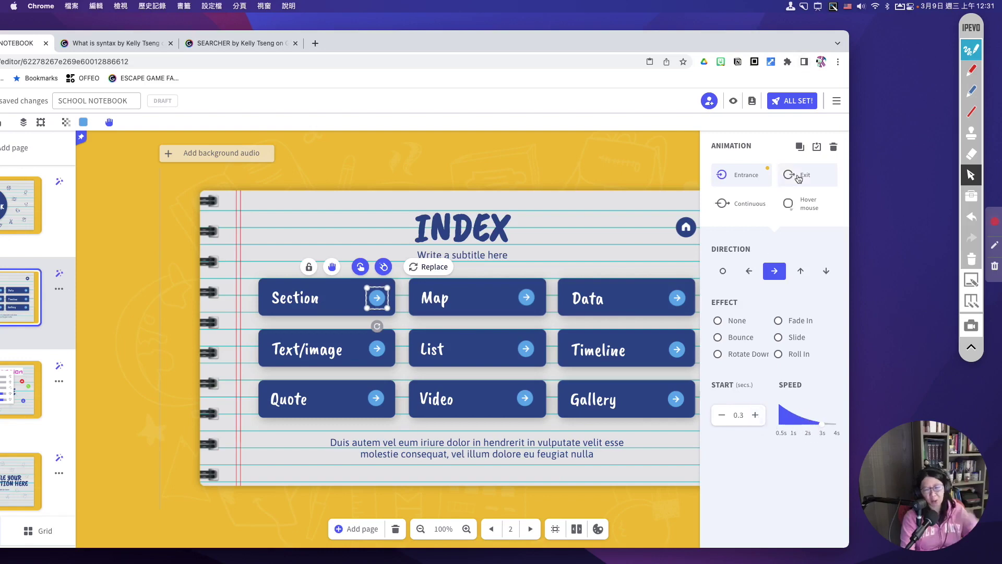
Step: Reselect the Section arrow to check its entrance animation settings, and close the animation settings
{"action": "left_click", "coordinate": [647, 149]}
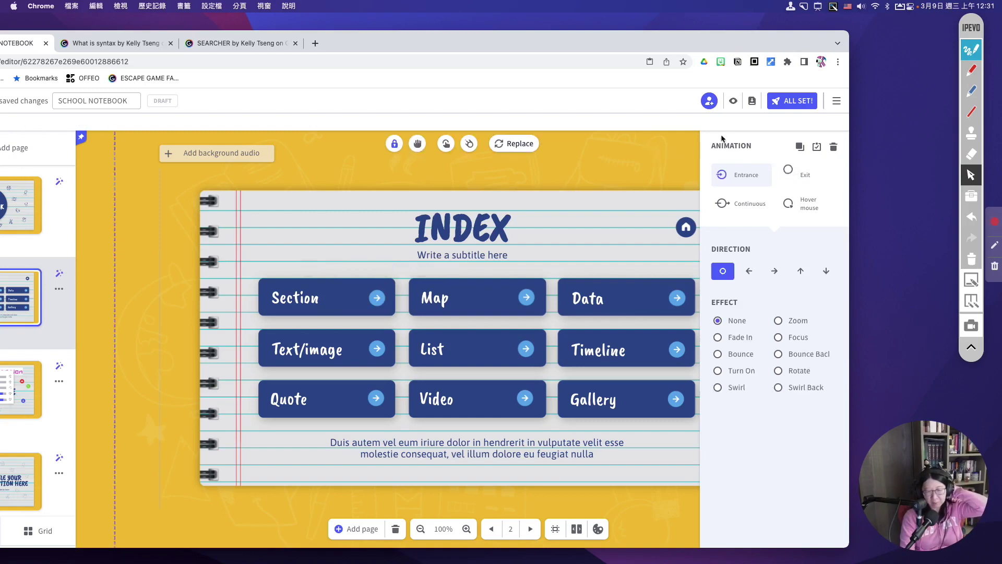
{"action": "left_click", "coordinate": [382, 299]}
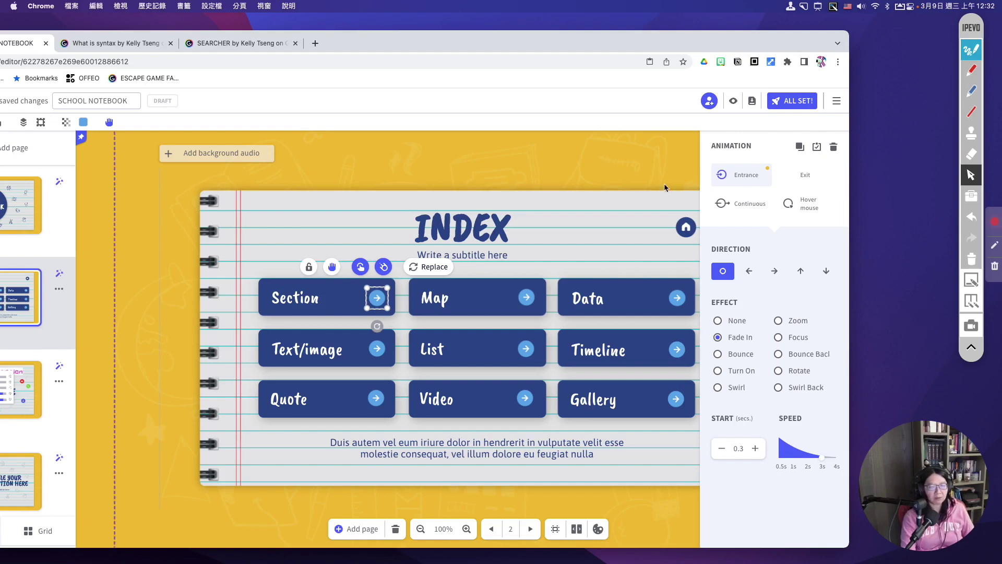
{"action": "left_click", "coordinate": [641, 384]}
{"action": "left_click", "coordinate": [717, 203]}
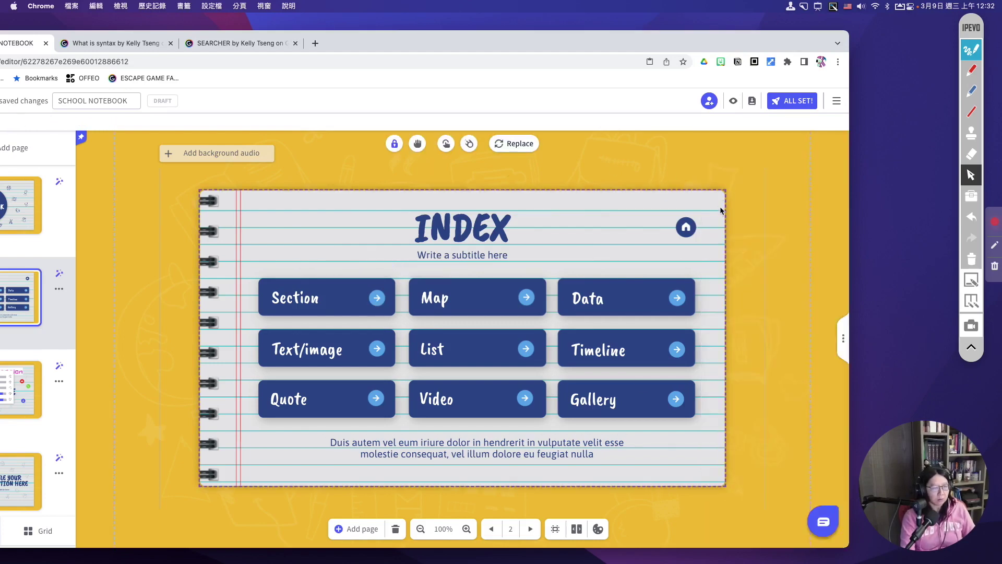
Step: In the display preferences, disable the draggable elements and interactivity indicators and enable Paint on the genially
{"action": "left_click_drag", "start_coordinate": [699, 45], "coordinate": [780, 43]}
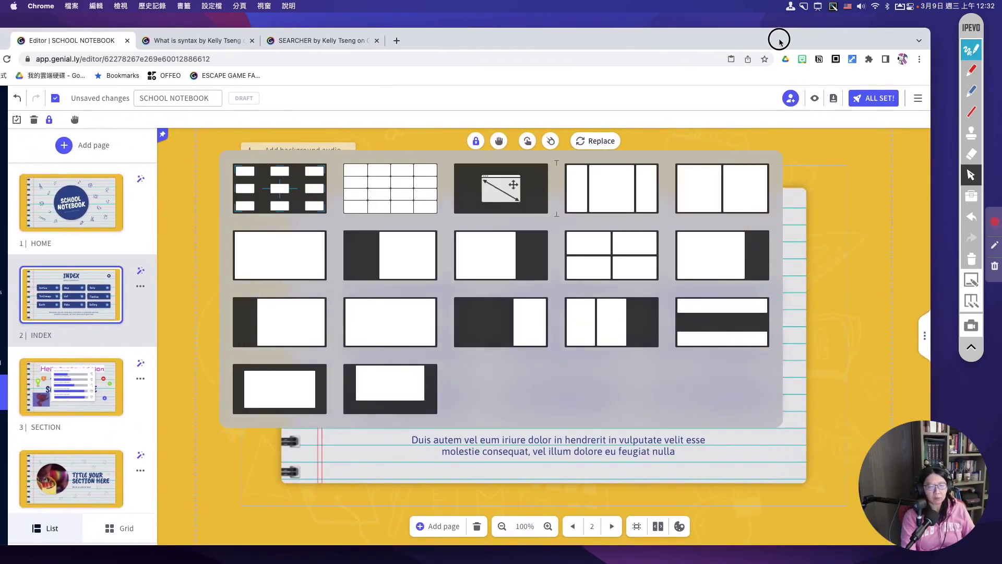
{"action": "left_click", "coordinate": [915, 99]}
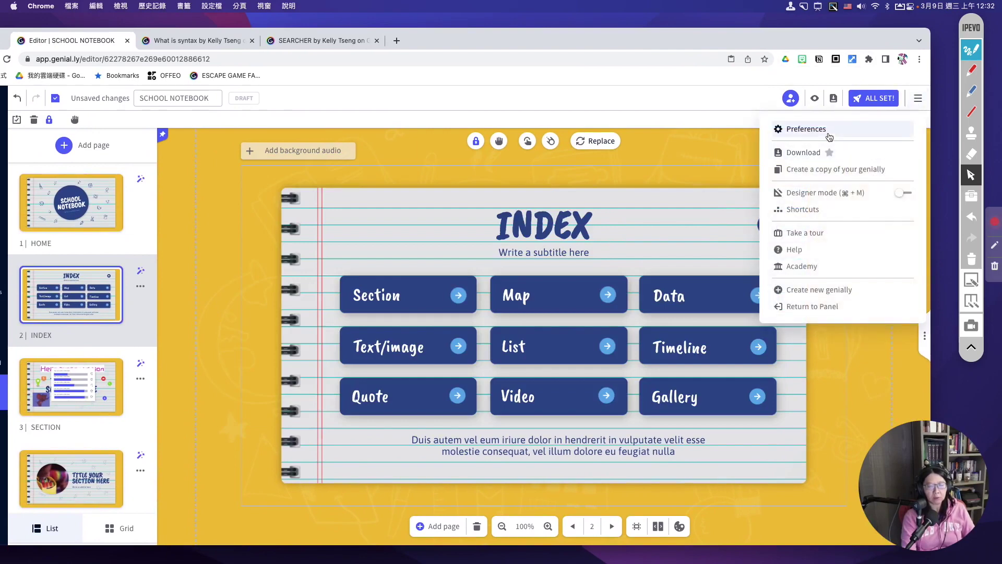
{"action": "left_click", "coordinate": [806, 129]}
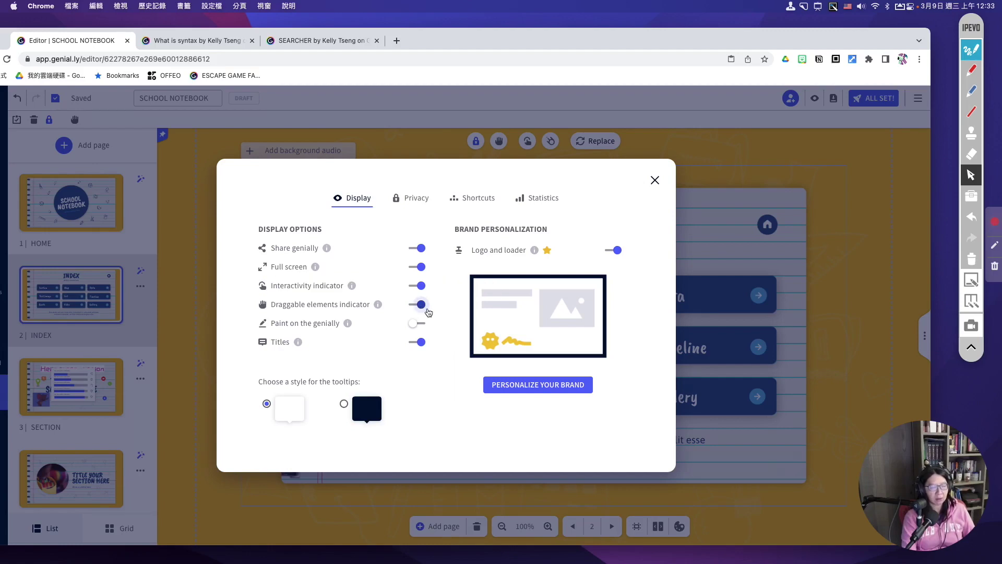
{"action": "left_click", "coordinate": [422, 306]}
{"action": "left_click", "coordinate": [413, 287]}
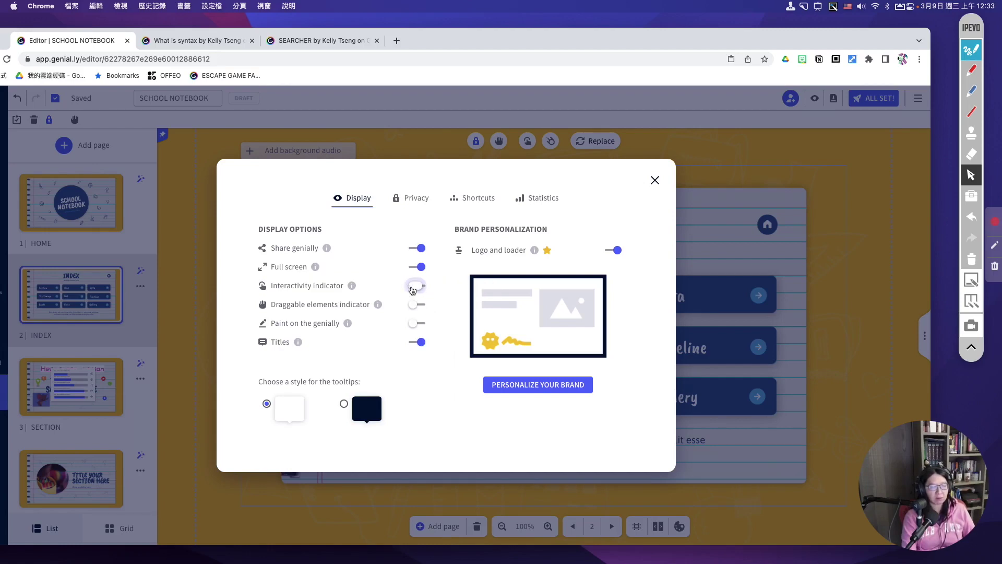
{"action": "left_click", "coordinate": [425, 324]}
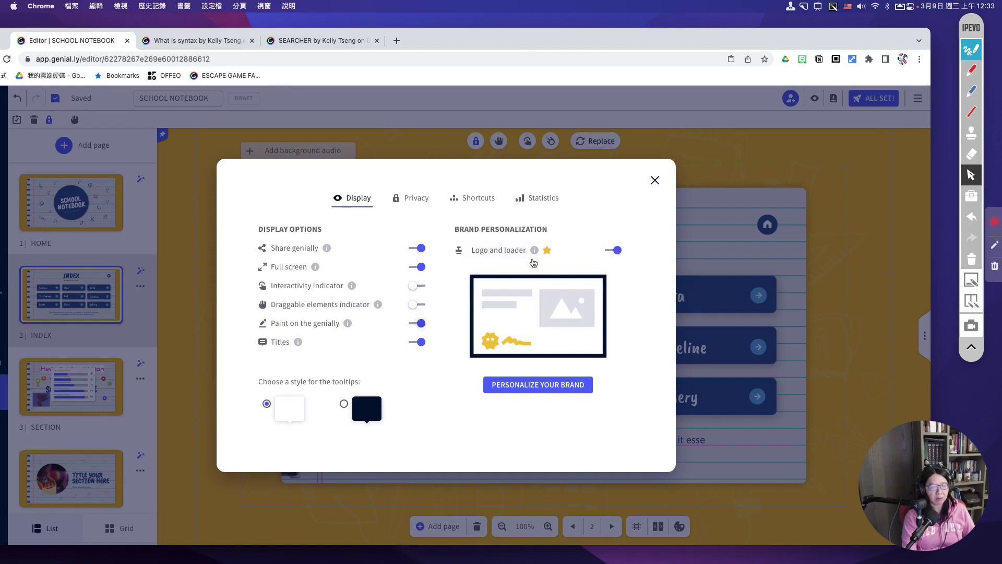
{"action": "left_click", "coordinate": [655, 180]}
Step: Preview the INDEX page, scribble in blue over the Data, Timeline and Gallery buttons, and erase the drawing
{"action": "left_click", "coordinate": [815, 102]}
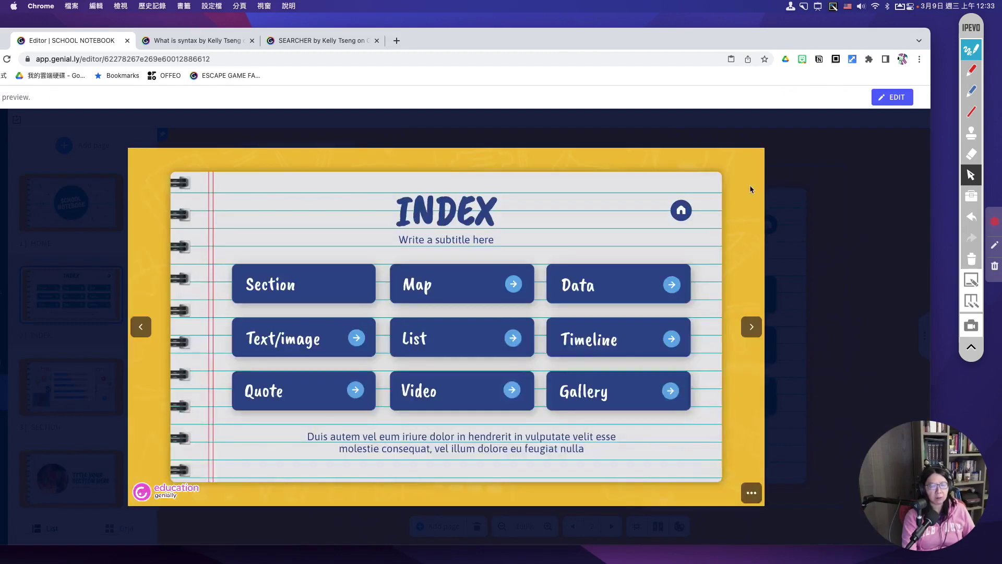
{"action": "left_click", "coordinate": [750, 161]}
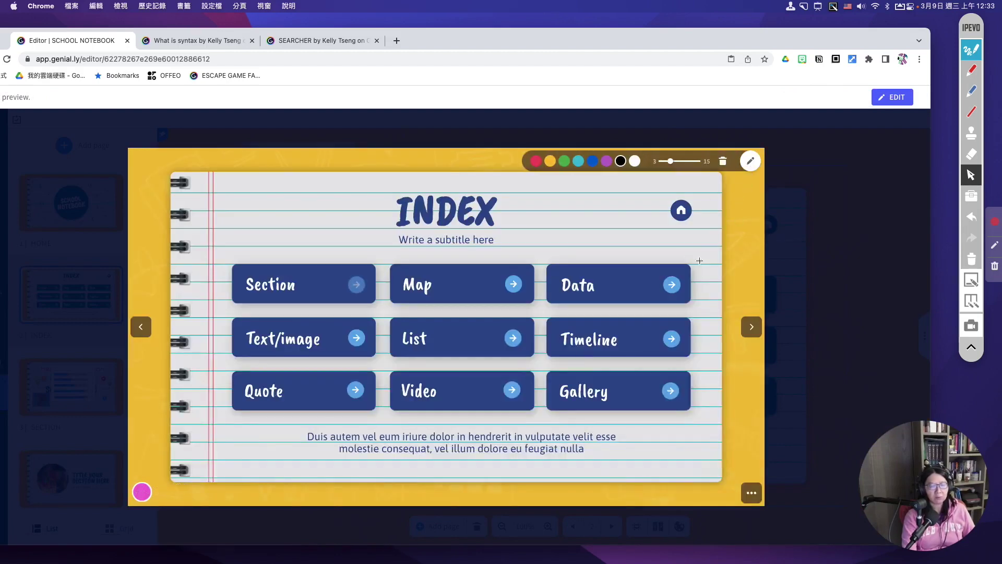
{"action": "left_click", "coordinate": [596, 162]}
{"action": "mouse_move", "coordinate": [552, 214]}
{"action": "left_mouse_down"}
{"action": "mouse_move", "coordinate": [581, 208]}
{"action": "mouse_move", "coordinate": [662, 384]}
{"action": "mouse_move", "coordinate": [556, 372]}
{"action": "mouse_move", "coordinate": [593, 233]}
{"action": "mouse_move", "coordinate": [608, 362]}
{"action": "mouse_move", "coordinate": [567, 379]}
{"action": "left_mouse_up"}
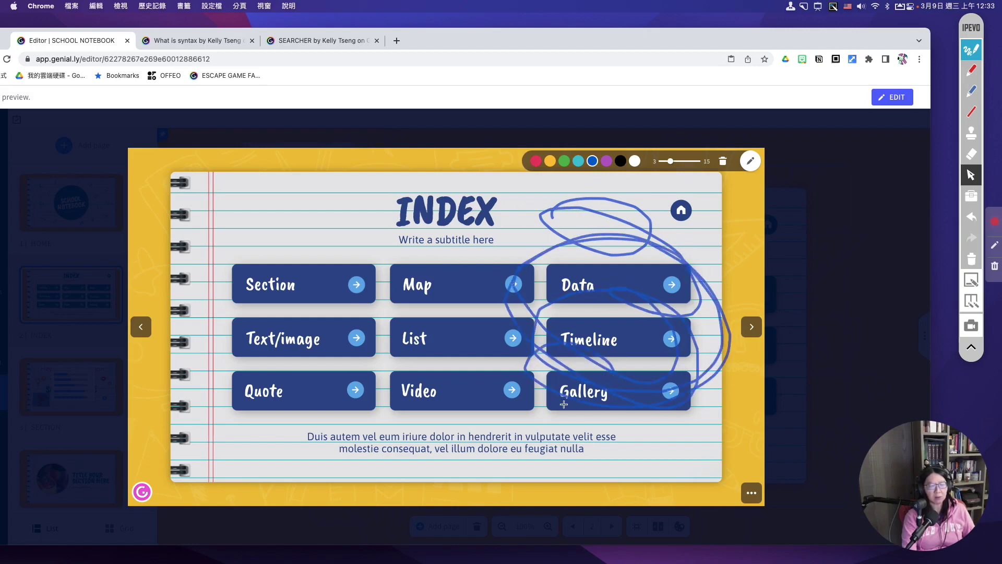
{"action": "left_click", "coordinate": [724, 162]}
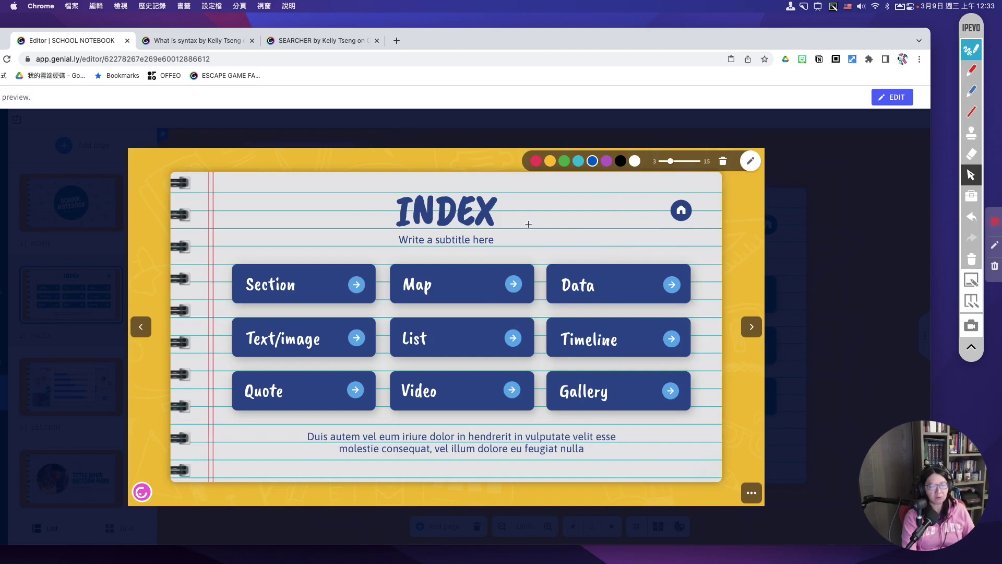
Step: Handwrite "Yes" in green and "No" in blue on either side of the INDEX title in the preview
{"action": "left_click", "coordinate": [551, 162]}
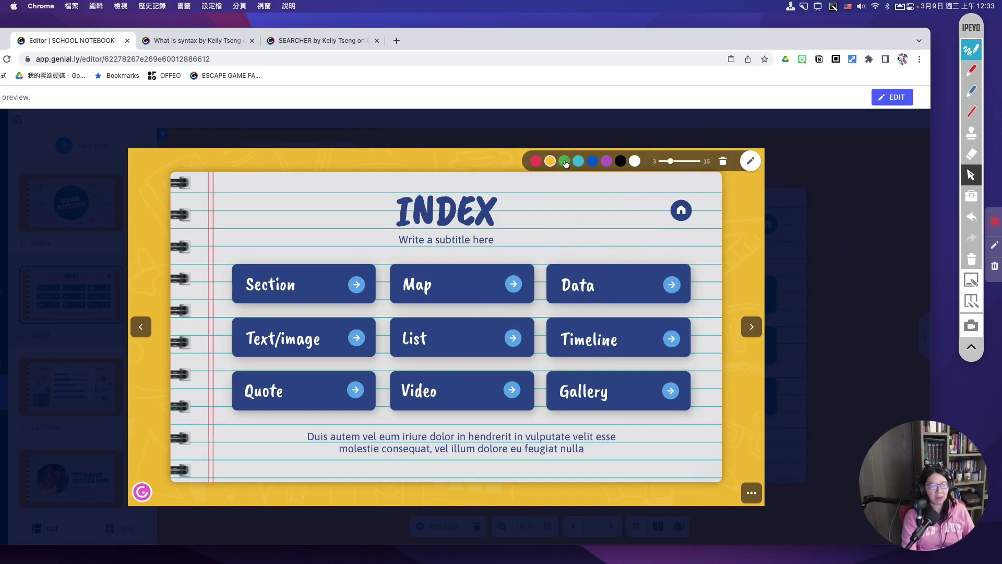
{"action": "mouse_move", "coordinate": [543, 197]}
{"action": "left_mouse_down"}
{"action": "mouse_move", "coordinate": [562, 222]}
{"action": "mouse_move", "coordinate": [567, 212]}
{"action": "mouse_move", "coordinate": [567, 250]}
{"action": "mouse_move", "coordinate": [601, 207]}
{"action": "mouse_move", "coordinate": [584, 231]}
{"action": "mouse_move", "coordinate": [613, 240]}
{"action": "left_mouse_up"}
{"action": "mouse_move", "coordinate": [653, 208]}
{"action": "left_mouse_down"}
{"action": "mouse_move", "coordinate": [626, 217]}
{"action": "mouse_move", "coordinate": [622, 241]}
{"action": "left_mouse_up"}
{"action": "left_click", "coordinate": [592, 160]}
{"action": "mouse_move", "coordinate": [252, 215]}
{"action": "left_mouse_down"}
{"action": "mouse_move", "coordinate": [256, 277]}
{"action": "mouse_move", "coordinate": [281, 198]}
{"action": "mouse_move", "coordinate": [301, 216]}
{"action": "left_mouse_up"}
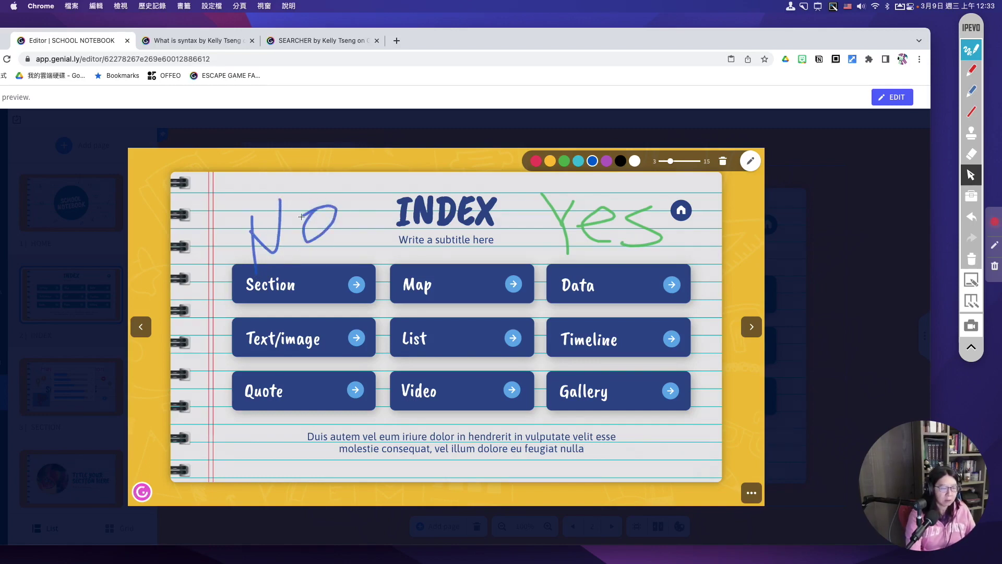
Step: Handwrite "linguistics is fun" in blue across the lower part of the previewed INDEX page
{"action": "left_click", "coordinate": [265, 449]}
{"action": "mouse_move", "coordinate": [290, 466]}
{"action": "left_mouse_down"}
{"action": "mouse_move", "coordinate": [330, 449]}
{"action": "mouse_move", "coordinate": [313, 495]}
{"action": "left_mouse_up"}
{"action": "left_click_drag", "start_coordinate": [350, 450], "coordinate": [413, 464]}
{"action": "left_click", "coordinate": [383, 436]}
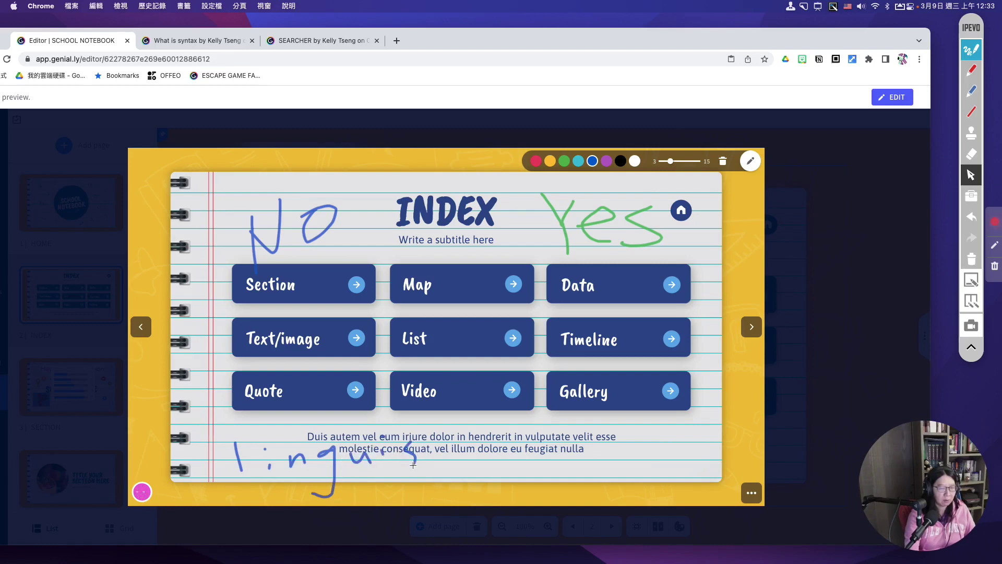
{"action": "left_click_drag", "start_coordinate": [514, 427], "coordinate": [516, 438]}
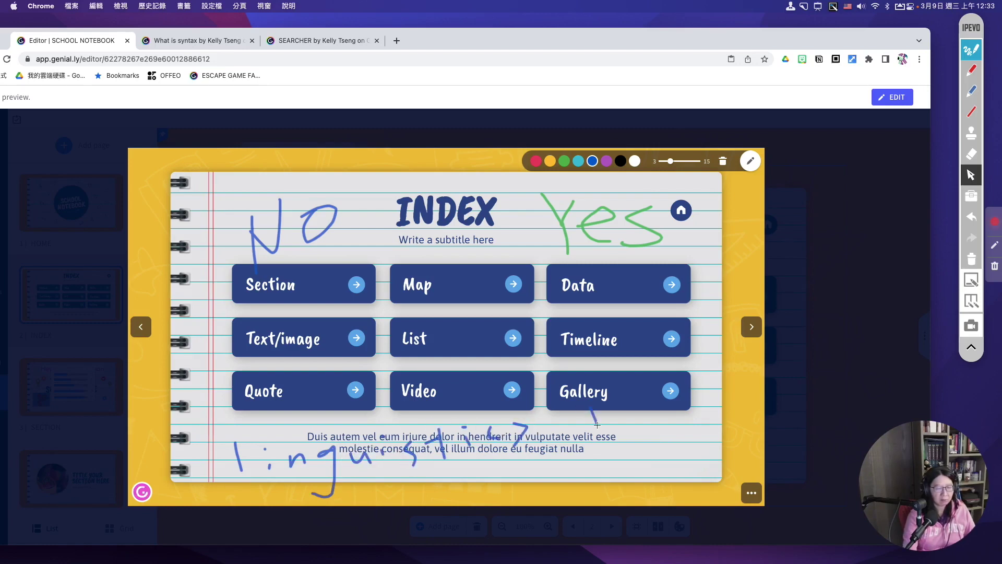
{"action": "left_click_drag", "start_coordinate": [576, 401], "coordinate": [620, 399]}
{"action": "mouse_move", "coordinate": [629, 399]}
{"action": "left_mouse_down"}
{"action": "mouse_move", "coordinate": [644, 402]}
{"action": "mouse_move", "coordinate": [634, 424]}
{"action": "left_mouse_up"}
{"action": "left_click_drag", "start_coordinate": [593, 450], "coordinate": [583, 503]}
{"action": "mouse_move", "coordinate": [552, 484]}
{"action": "left_mouse_down"}
{"action": "mouse_move", "coordinate": [594, 466]}
{"action": "mouse_move", "coordinate": [681, 480]}
{"action": "left_mouse_up"}
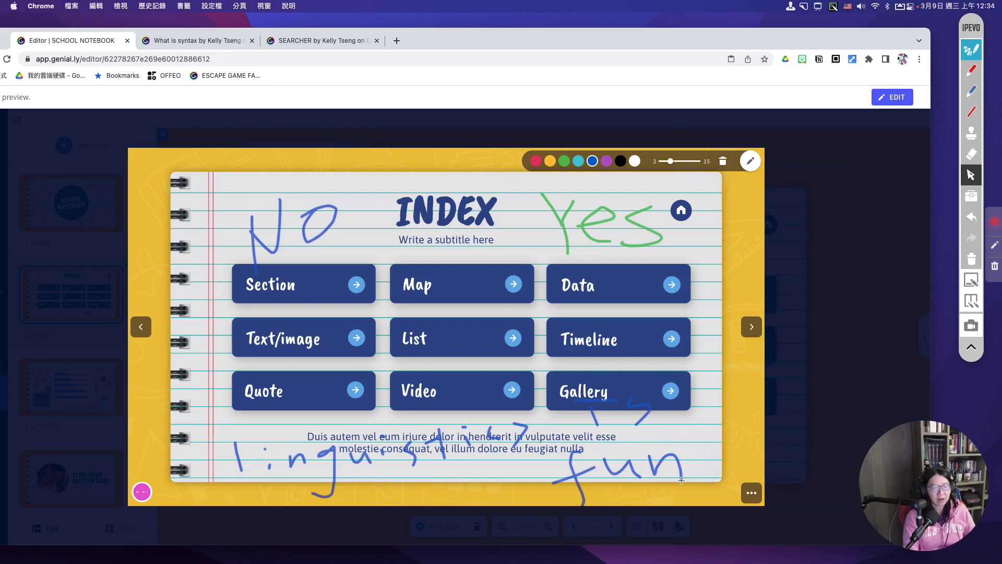
Step: Circle the handwritten "Yes" and "No" in blue and leave the preview for the editor
{"action": "mouse_move", "coordinate": [496, 227]}
{"action": "left_mouse_down"}
{"action": "mouse_move", "coordinate": [522, 286]}
{"action": "mouse_move", "coordinate": [526, 201]}
{"action": "left_mouse_up"}
{"action": "mouse_move", "coordinate": [216, 264]}
{"action": "left_mouse_down"}
{"action": "mouse_move", "coordinate": [329, 280]}
{"action": "mouse_move", "coordinate": [251, 287]}
{"action": "left_mouse_up"}
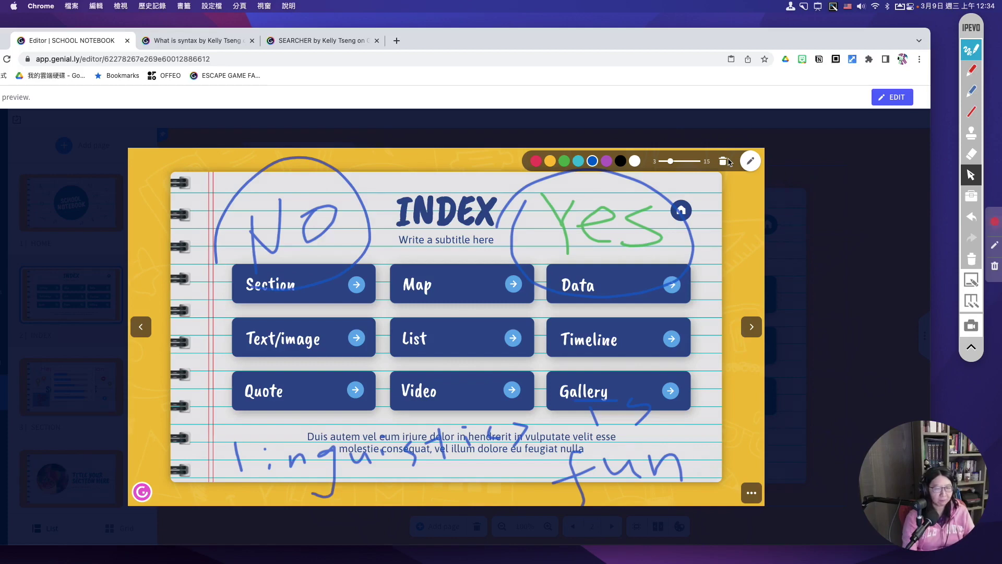
{"action": "left_click", "coordinate": [879, 102]}
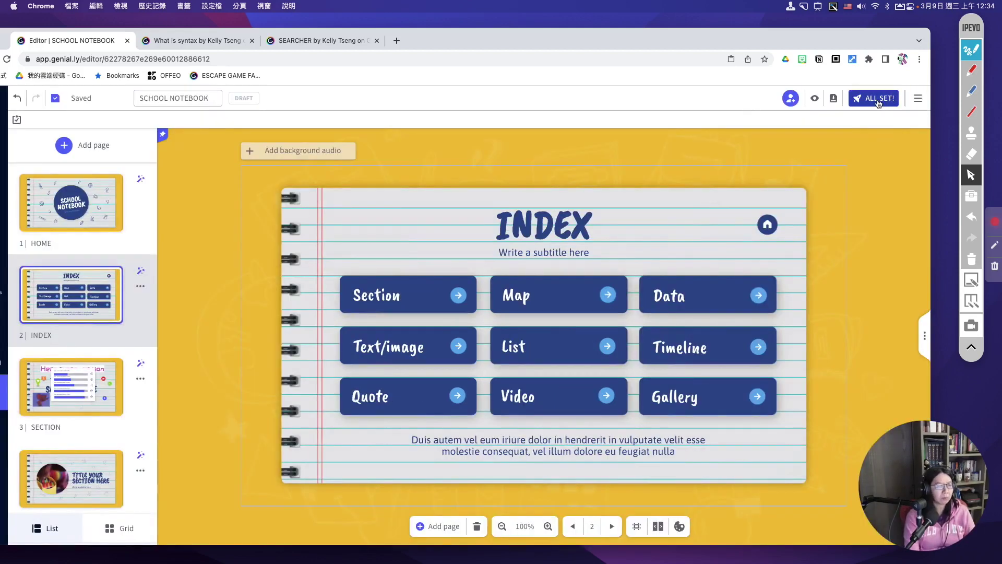
Step: Try the Private publishing option with password protection enabled, and dismiss the publish settings without publishing
{"action": "left_click", "coordinate": [879, 99]}
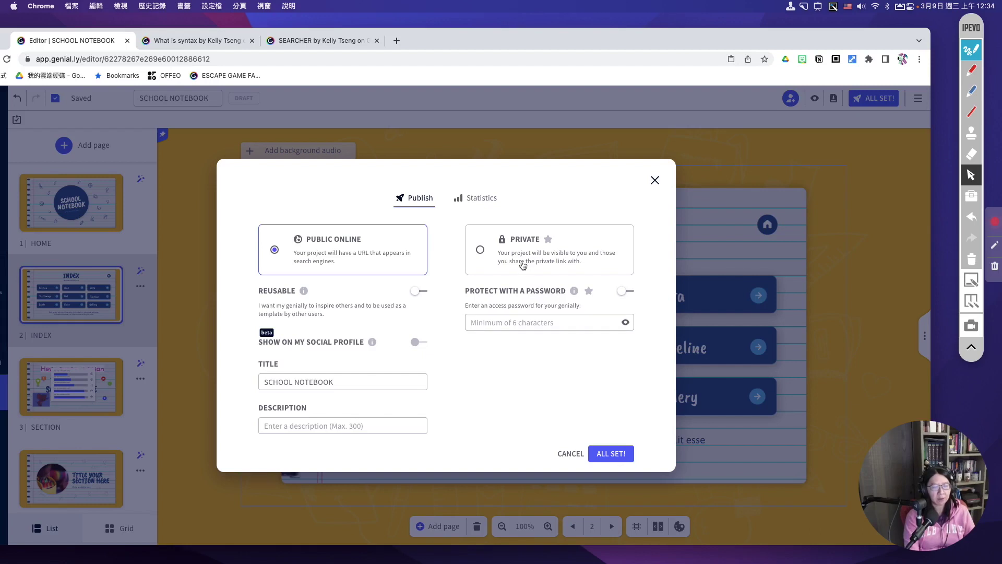
{"action": "left_click", "coordinate": [481, 250]}
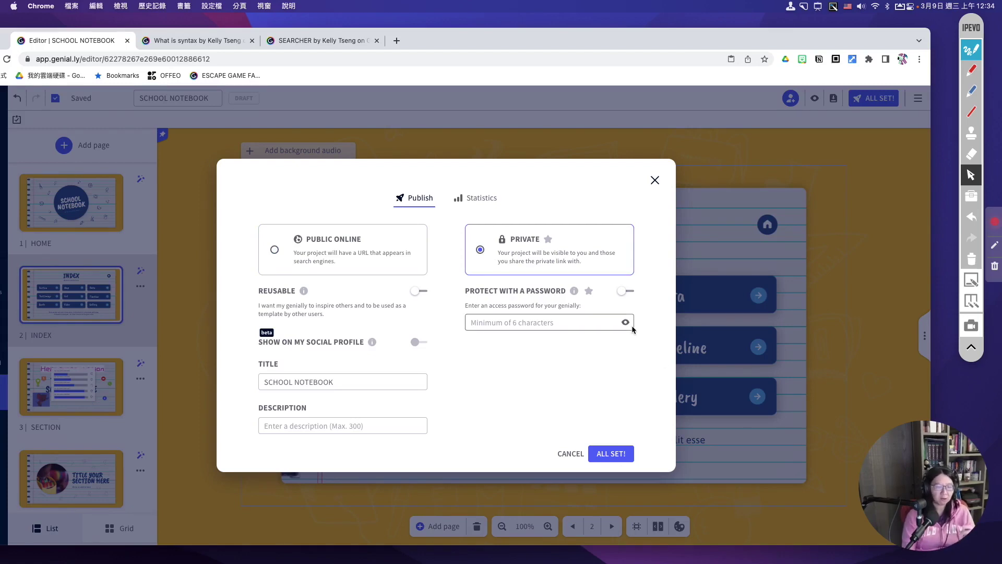
{"action": "left_click", "coordinate": [626, 291]}
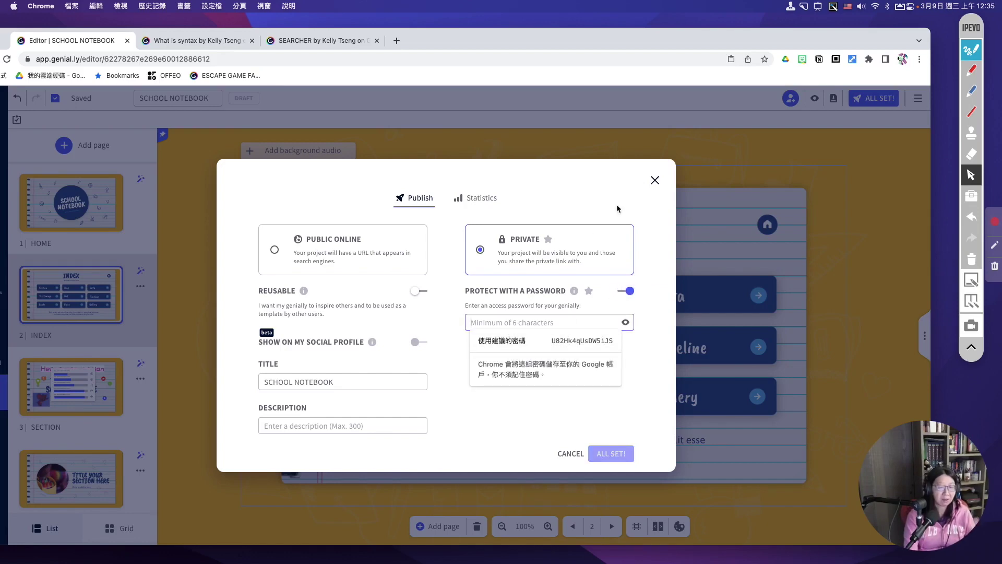
{"action": "left_click", "coordinate": [654, 180]}
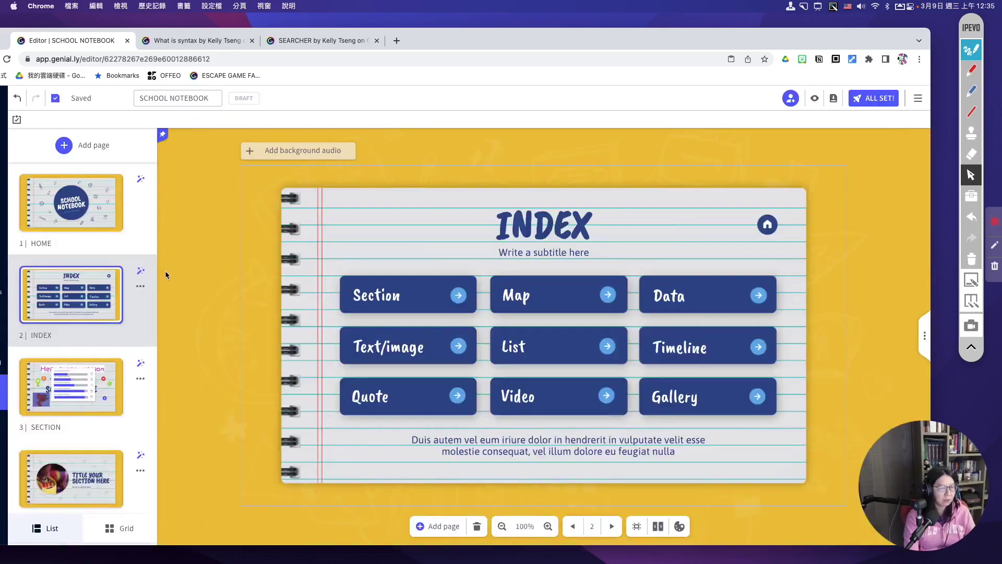
Step: Open the INDEX page's password setting to view it, and dismiss it without entering a password
{"action": "left_click", "coordinate": [141, 286]}
{"action": "left_click", "coordinate": [162, 307]}
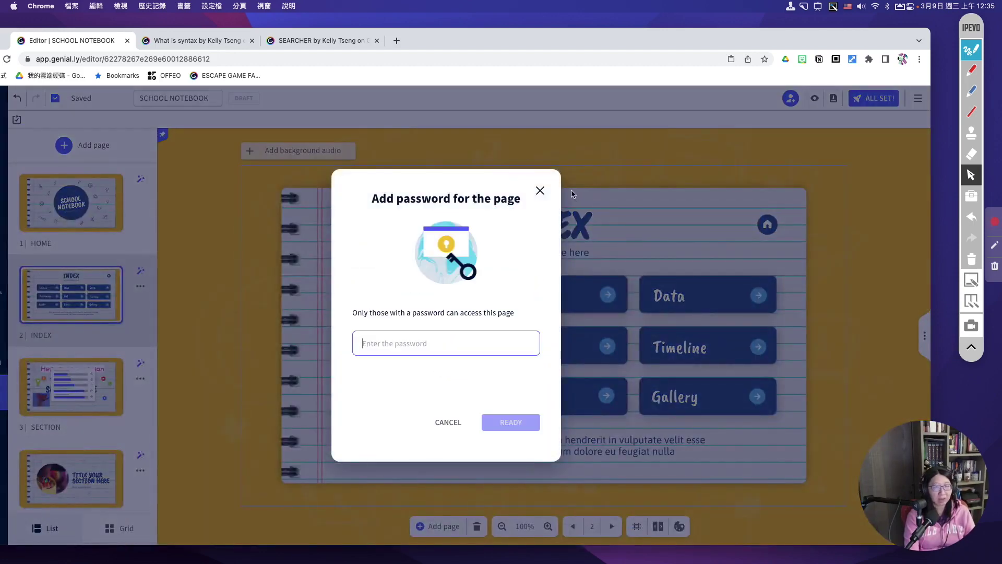
{"action": "left_click", "coordinate": [540, 191]}
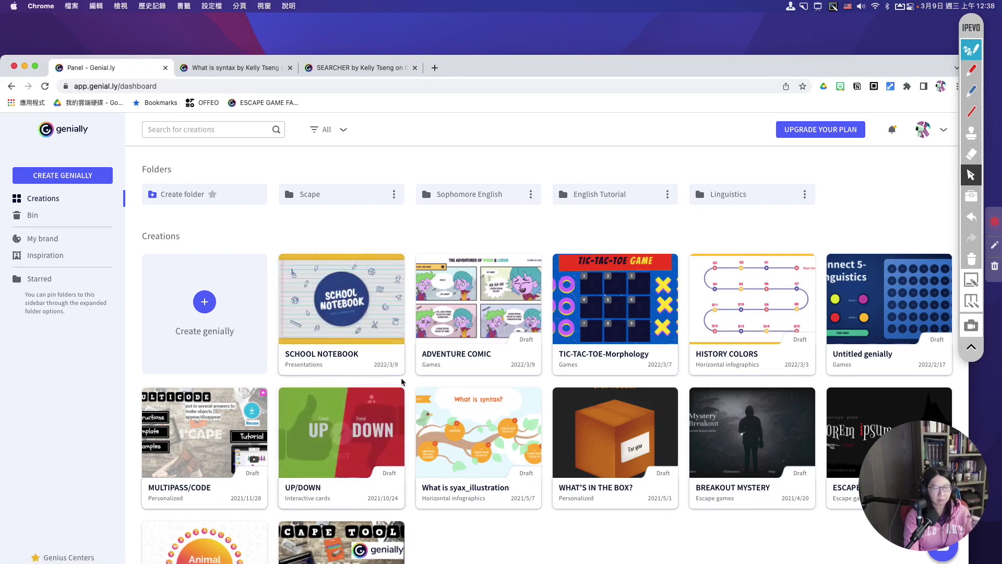
Step: Start a new creation and browse the quiz templates in the Gamification category
{"action": "left_click", "coordinate": [70, 135]}
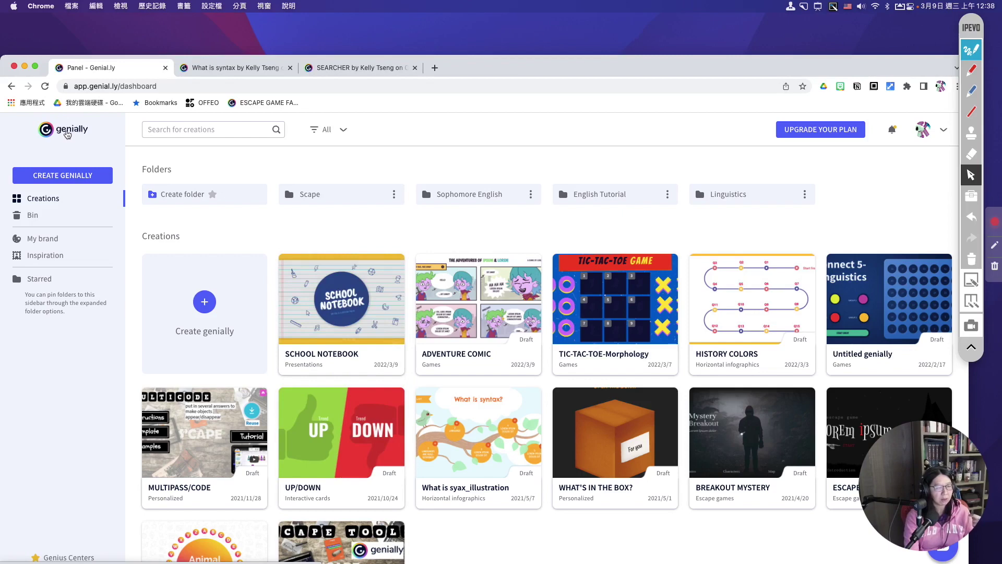
{"action": "left_click", "coordinate": [62, 176]}
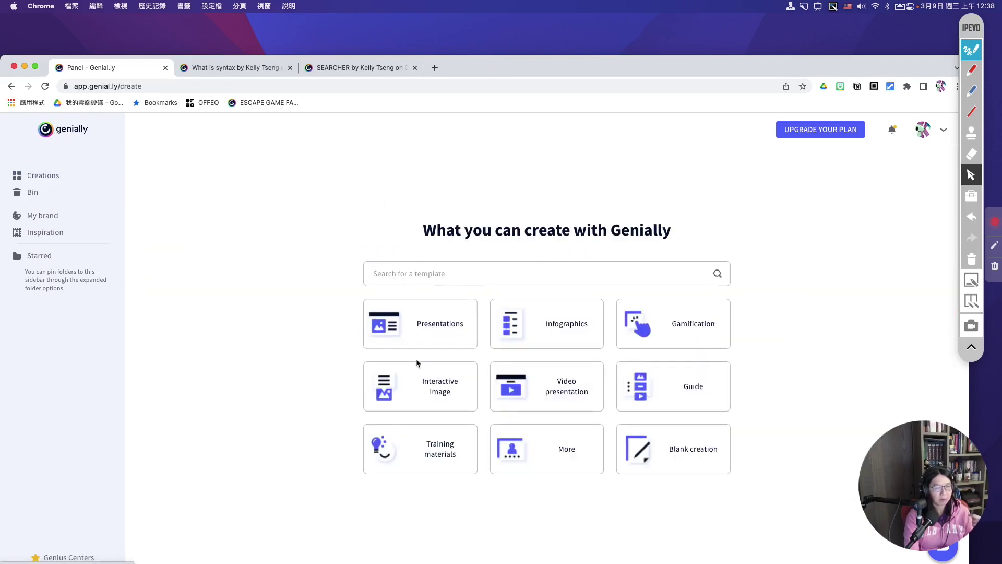
{"action": "left_click", "coordinate": [685, 327]}
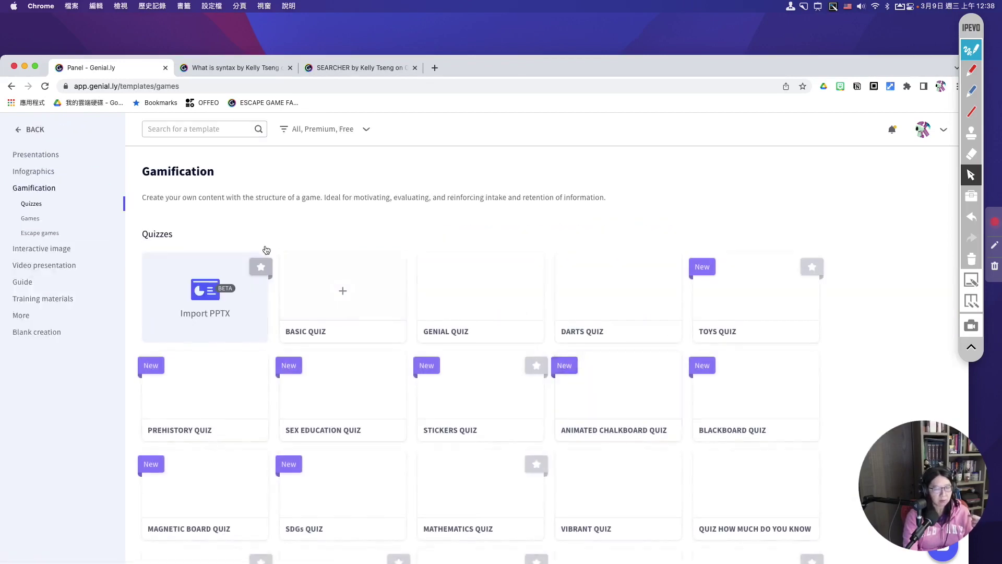
{"action": "scroll", "coordinate": [362, 434], "scroll_direction": "down", "scroll_amount": 5}
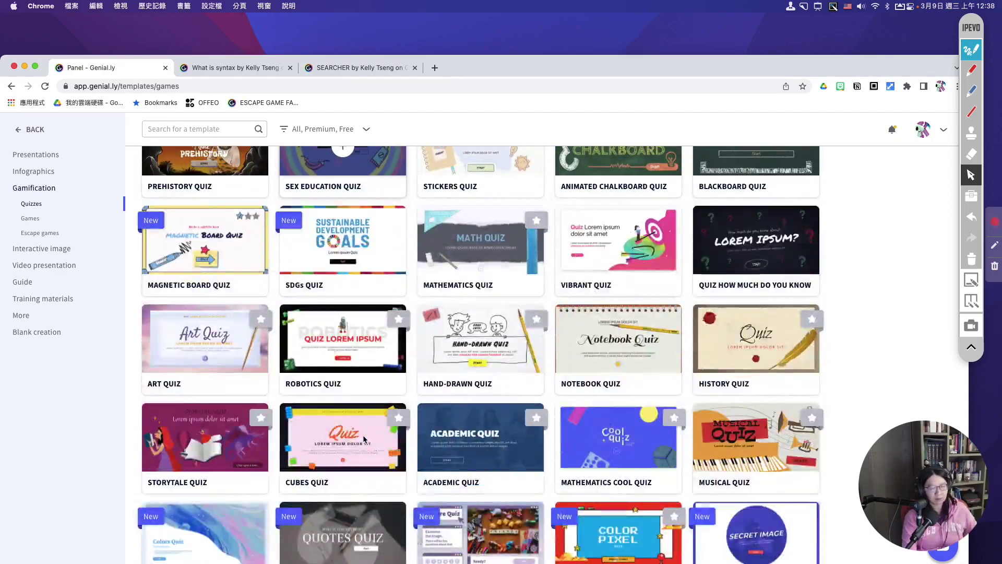
{"action": "scroll", "coordinate": [364, 438], "scroll_direction": "down", "scroll_amount": 2}
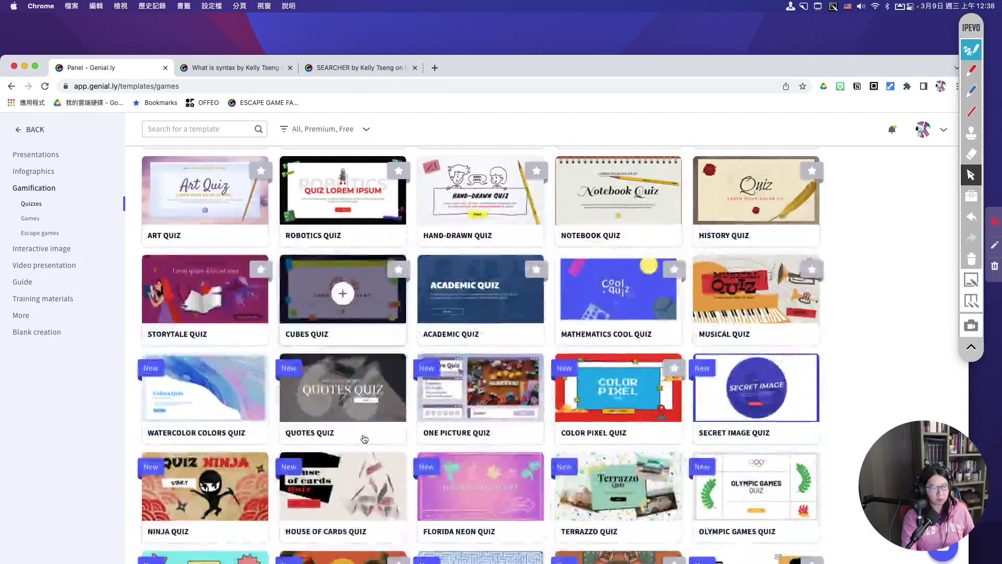
{"action": "scroll", "coordinate": [364, 438], "scroll_direction": "up", "scroll_amount": 7}
Step: Preview the TOYS QUIZ template, start the quiz and answer questions 1 through 5
{"action": "left_click", "coordinate": [766, 301]}
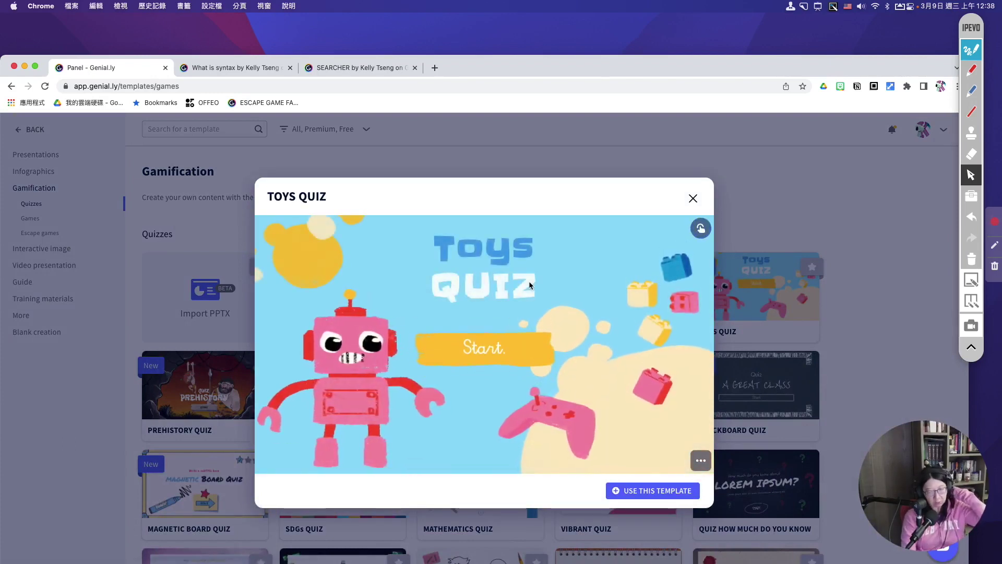
{"action": "left_click", "coordinate": [538, 331]}
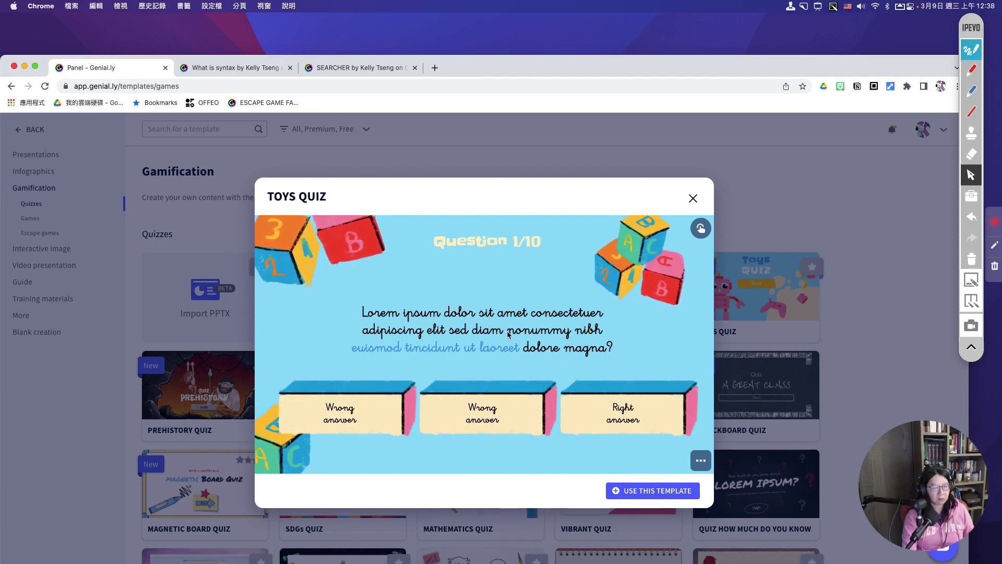
{"action": "left_click", "coordinate": [473, 412]}
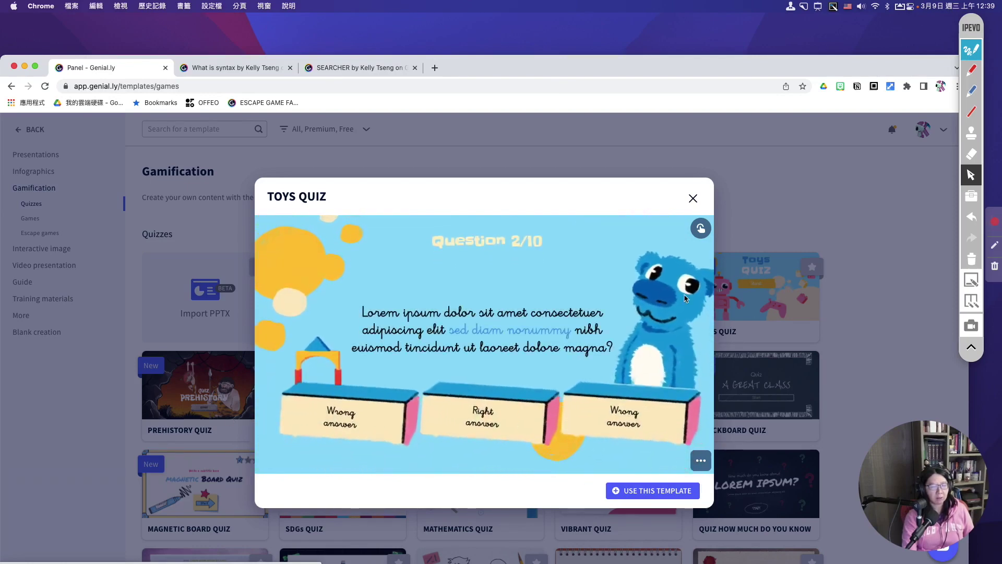
{"action": "left_click", "coordinate": [502, 415]}
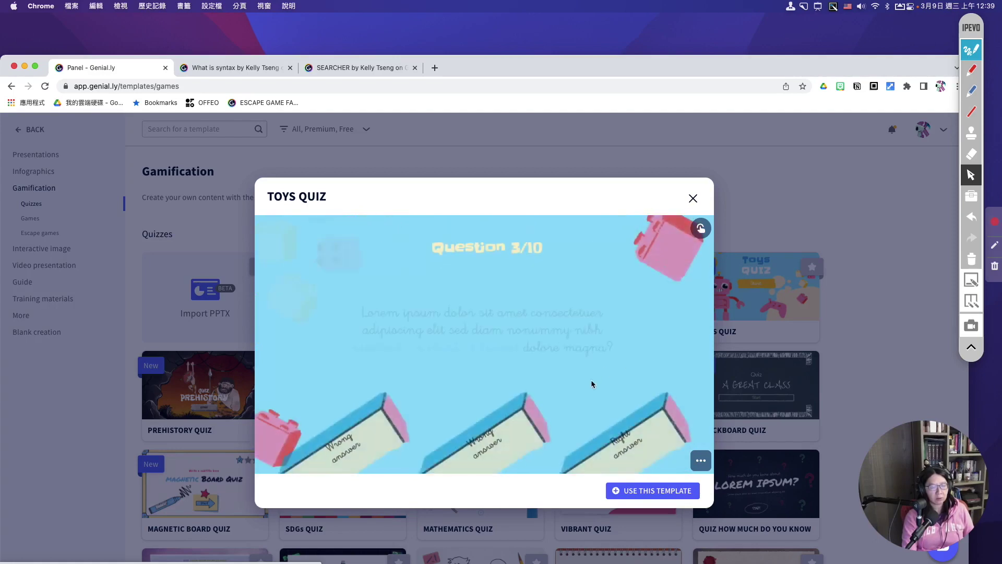
{"action": "left_click", "coordinate": [467, 430]}
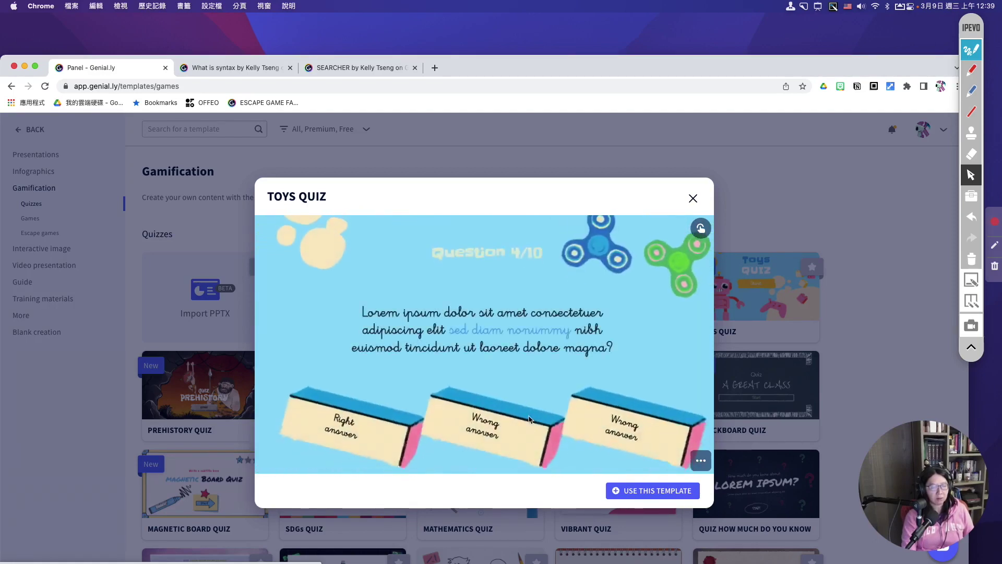
{"action": "left_click", "coordinate": [321, 417]}
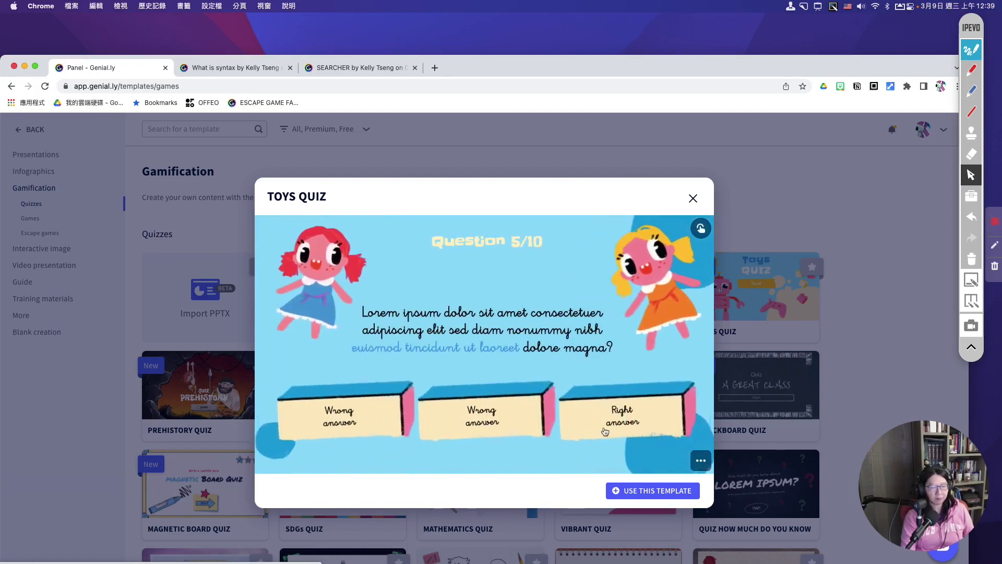
{"action": "left_click", "coordinate": [614, 418]}
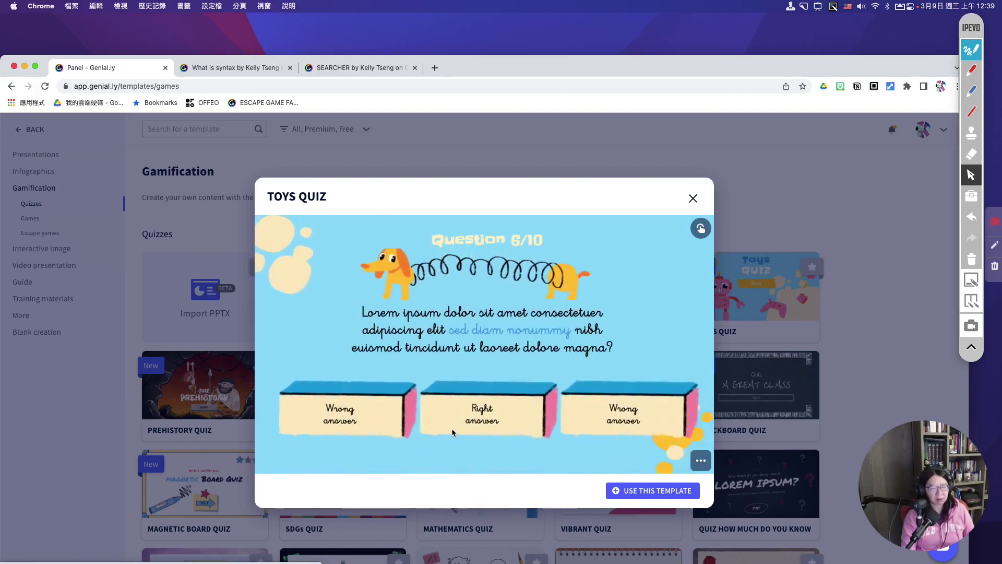
Step: Answer questions 6 through 10 with the right answers and close the TOYS QUIZ preview
{"action": "left_click", "coordinate": [473, 415]}
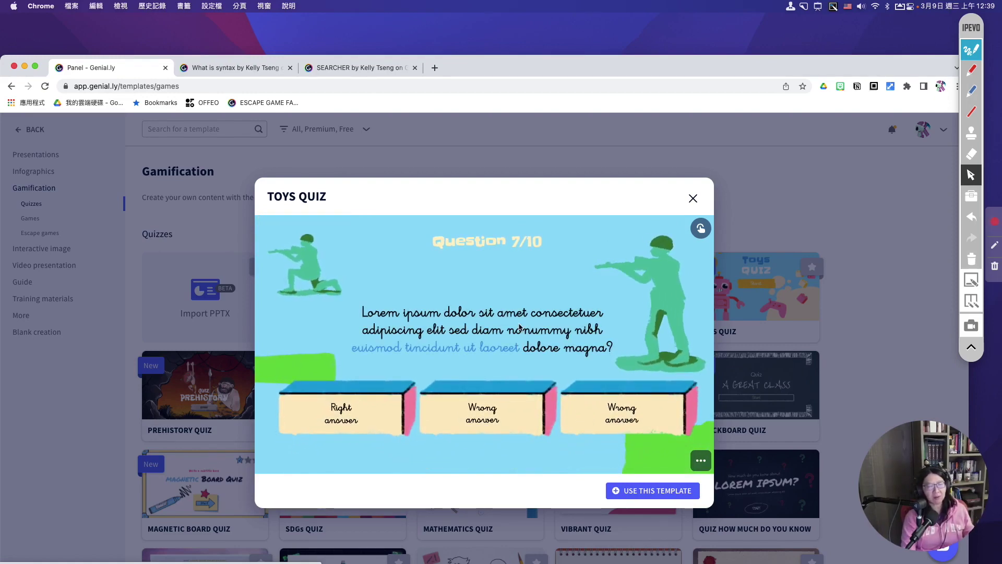
{"action": "left_click", "coordinate": [389, 407]}
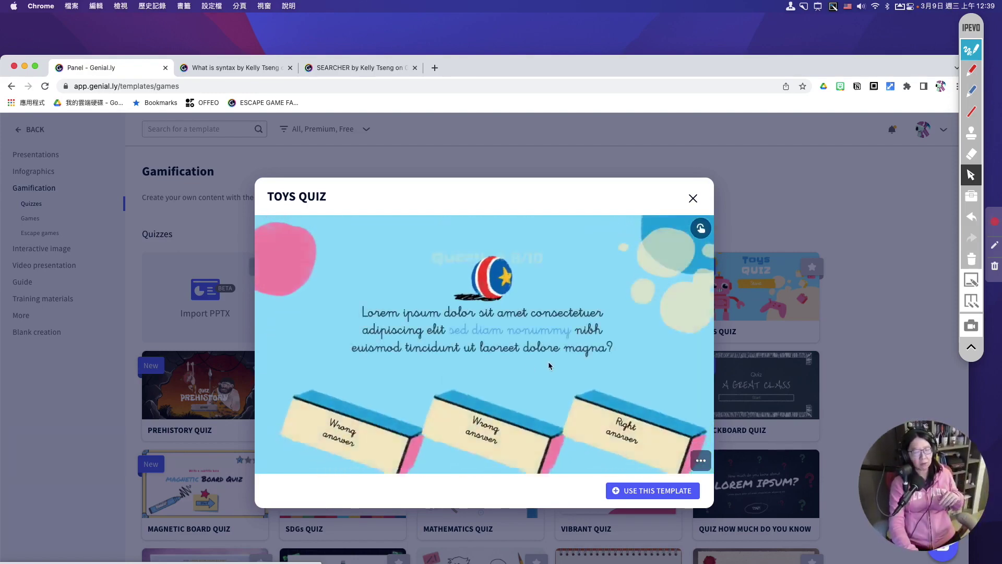
{"action": "left_click", "coordinate": [643, 417]}
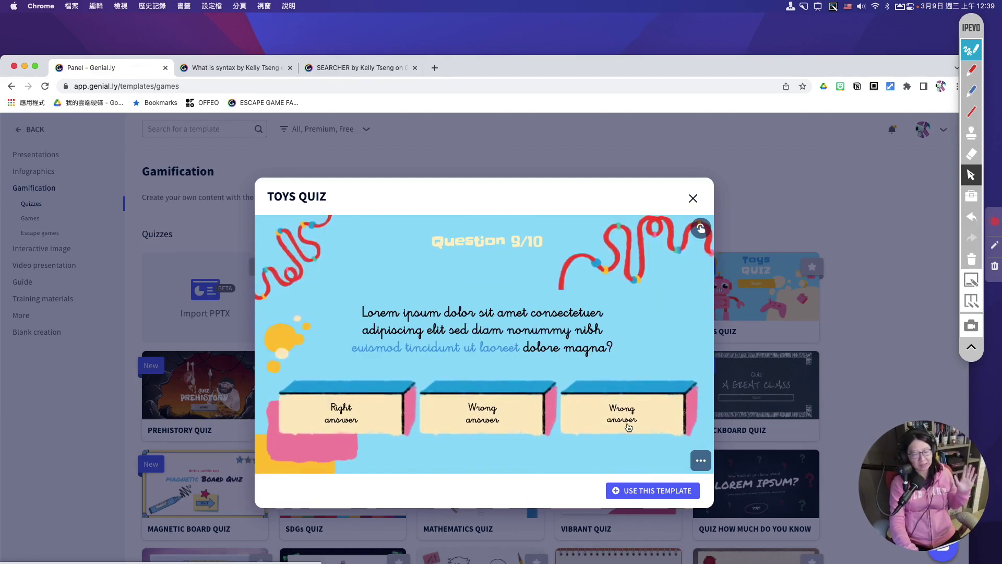
{"action": "left_click", "coordinate": [371, 423]}
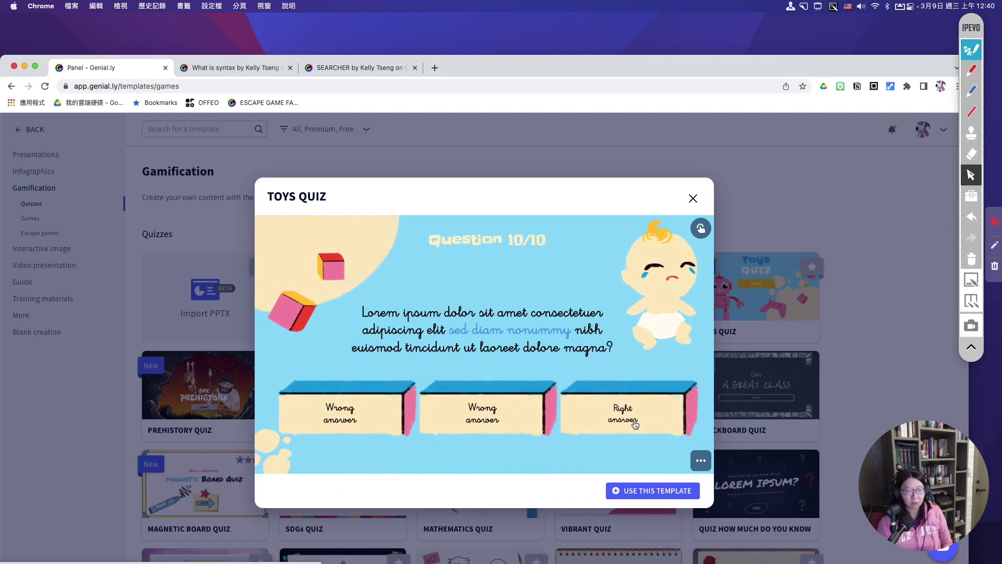
{"action": "left_click", "coordinate": [633, 424]}
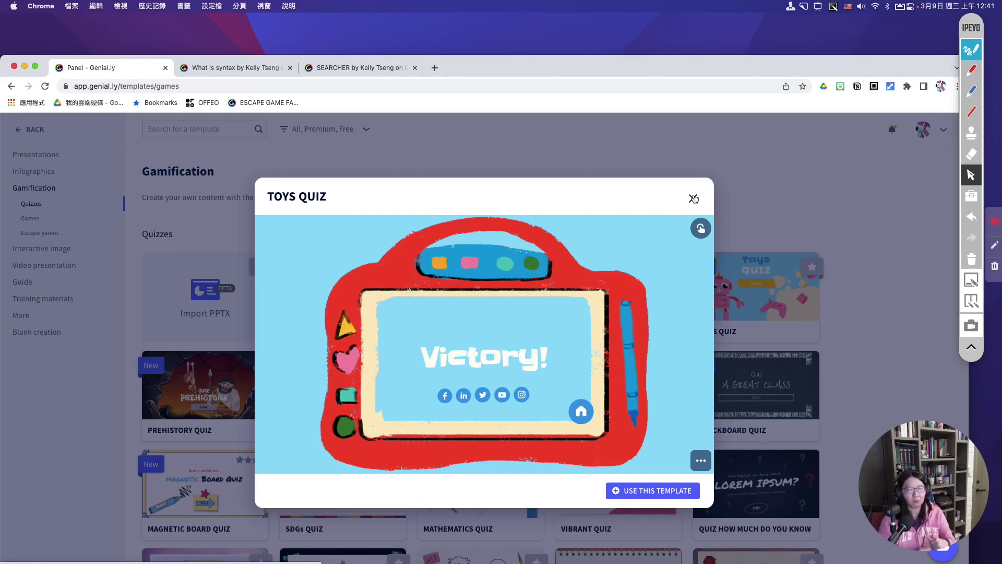
{"action": "left_click", "coordinate": [694, 200]}
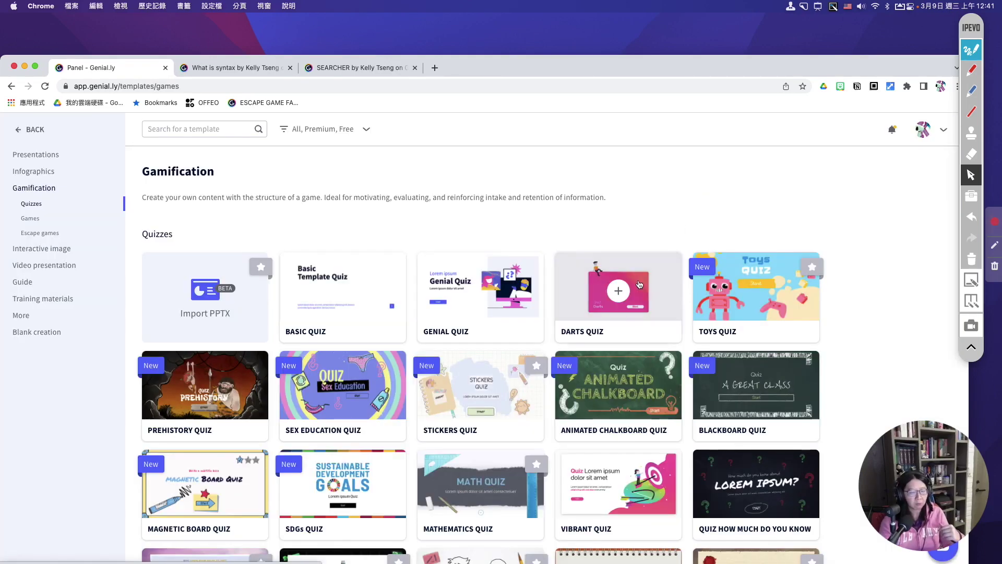
Step: Return to the creations dashboard, open SCHOOL NOTEBOOK for editing and look through its list of pages
{"action": "left_click", "coordinate": [30, 128]}
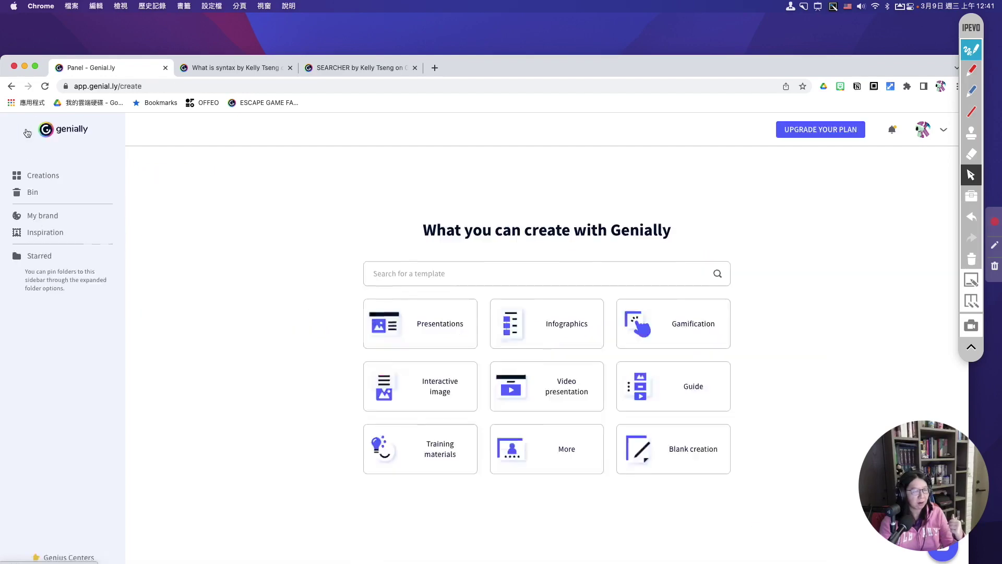
{"action": "left_click", "coordinate": [35, 178]}
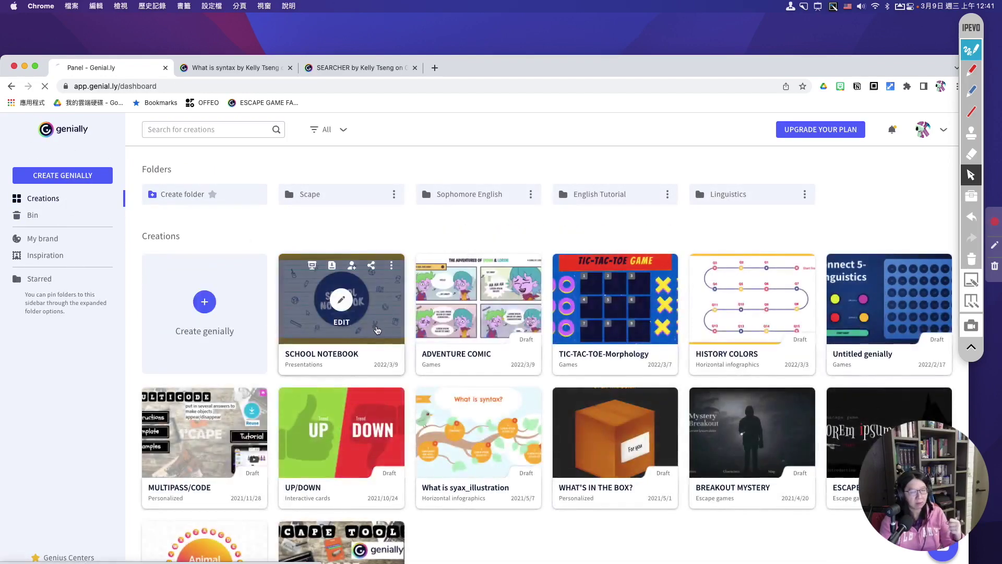
{"action": "left_click", "coordinate": [376, 330]}
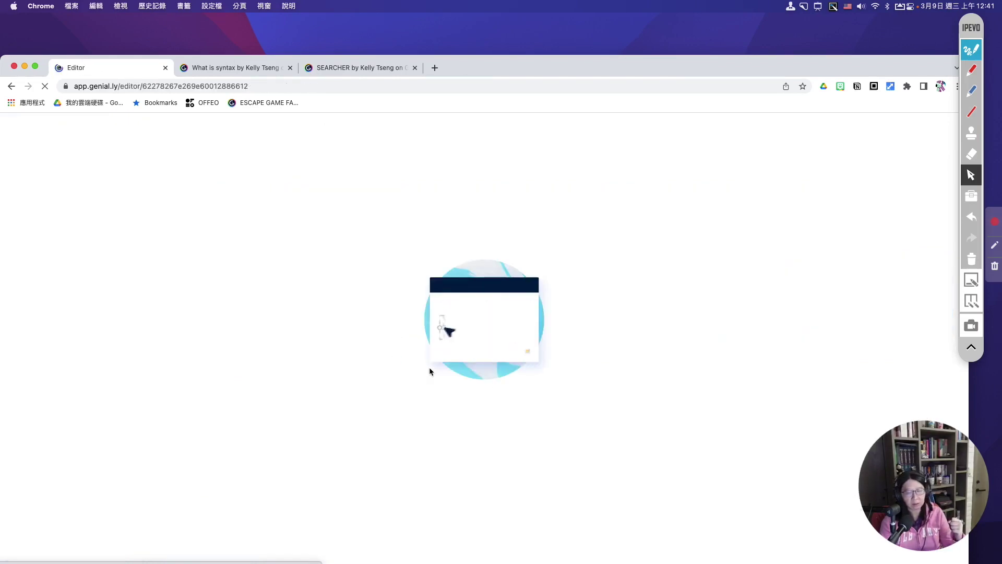
{"action": "scroll", "coordinate": [133, 444], "scroll_direction": "down", "scroll_amount": 10}
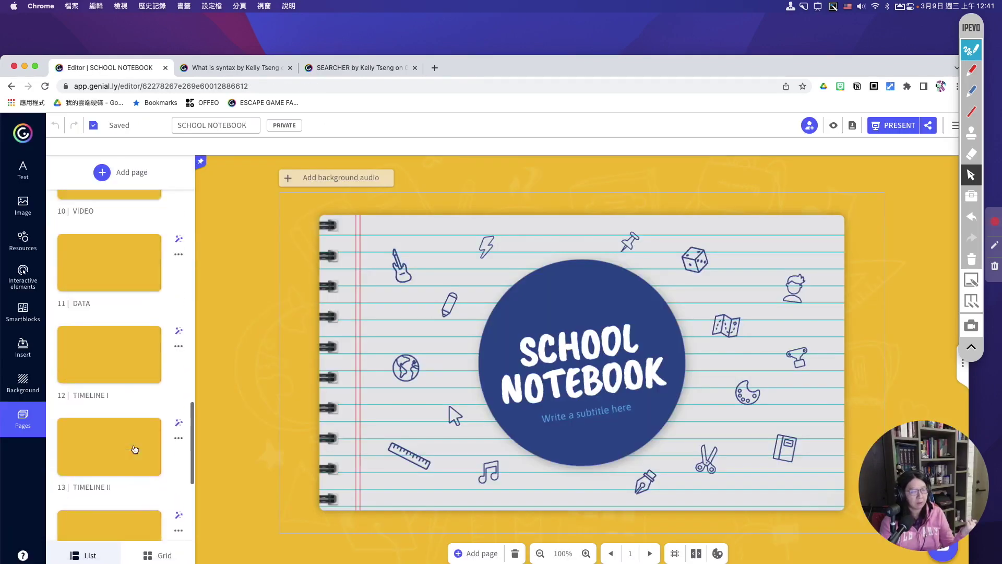
{"action": "scroll", "coordinate": [135, 449], "scroll_direction": "down", "scroll_amount": 2}
{"action": "scroll", "coordinate": [134, 446], "scroll_direction": "up", "scroll_amount": 15}
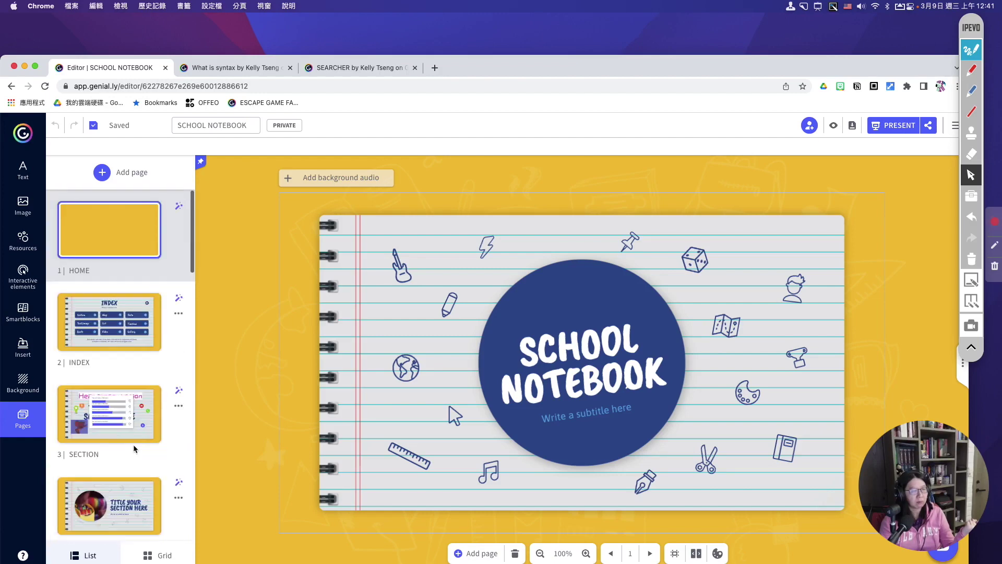
Step: Add the pages 00 and Resources from the existing ADVENTURE COMIC creation to the School Notebook presentation
{"action": "left_click", "coordinate": [141, 179]}
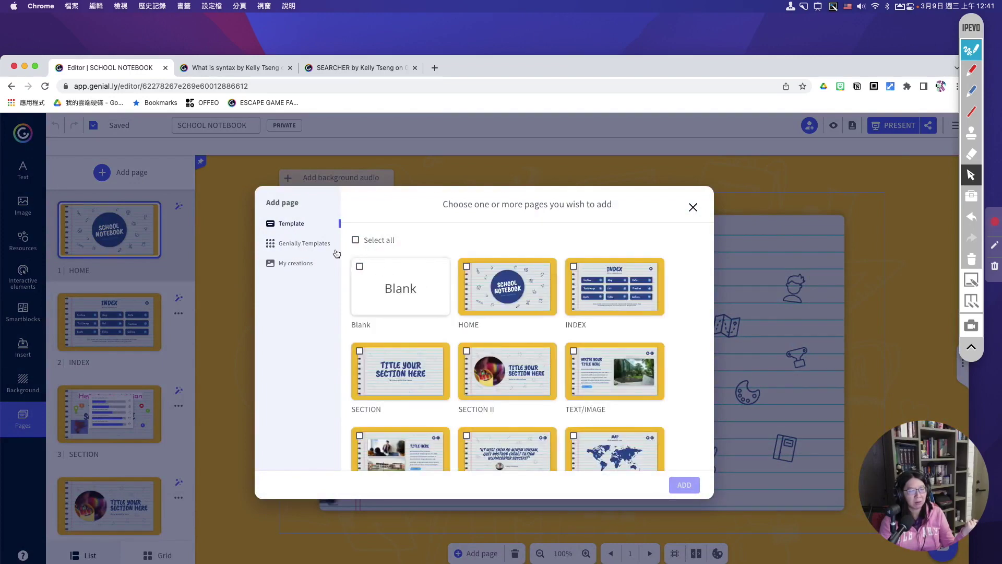
{"action": "left_click", "coordinate": [295, 226]}
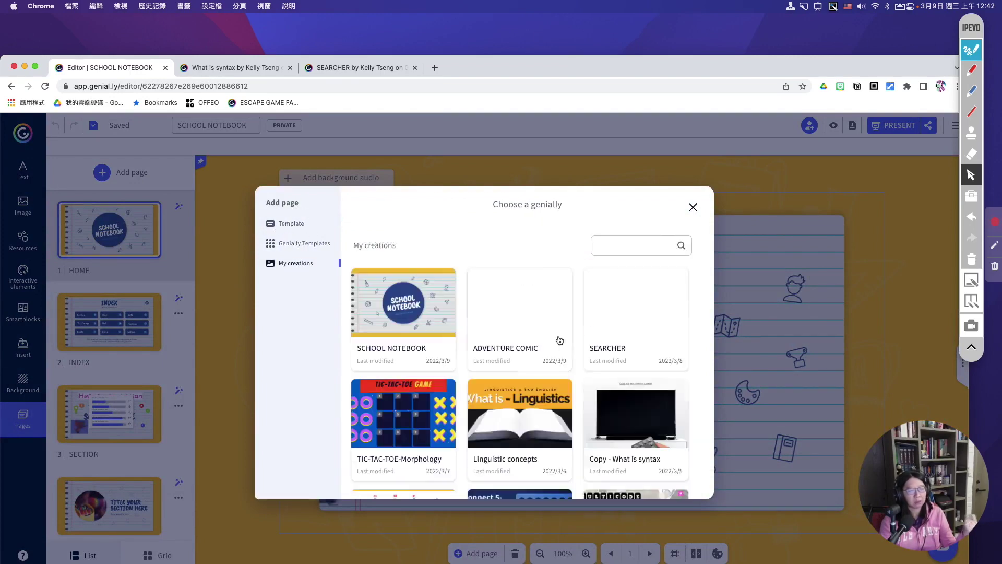
{"action": "left_click", "coordinate": [529, 321]}
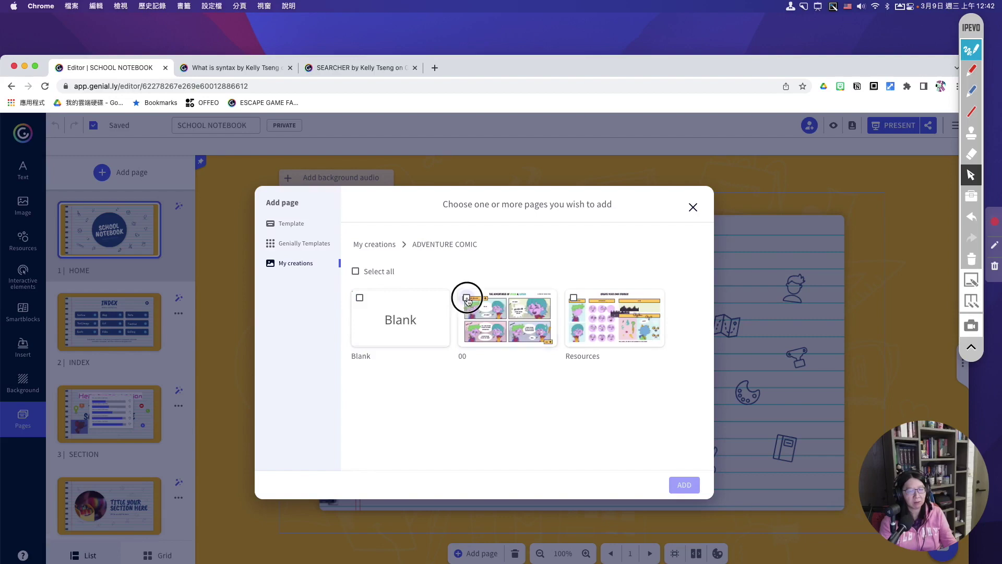
{"action": "left_click", "coordinate": [466, 298]}
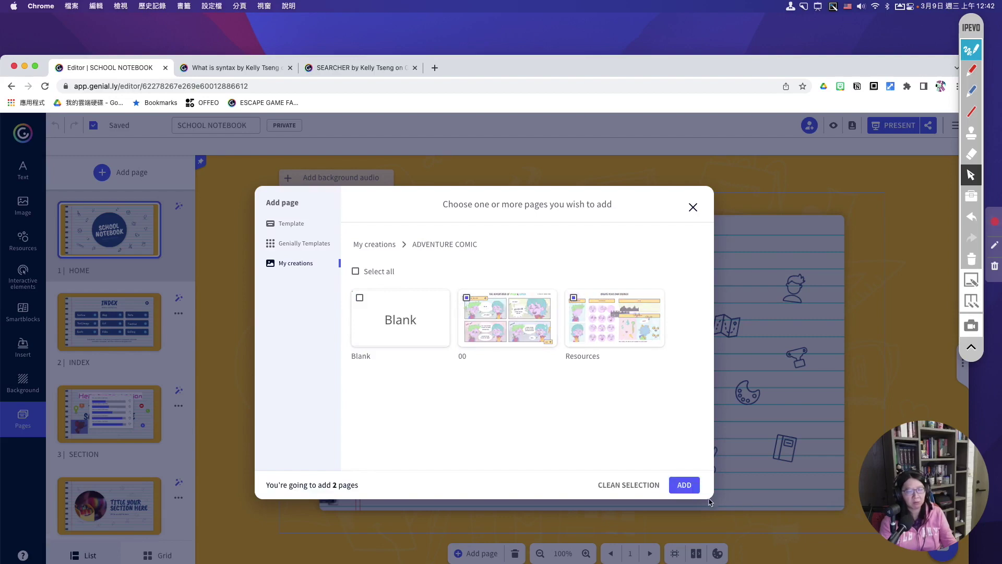
{"action": "left_click", "coordinate": [687, 485]}
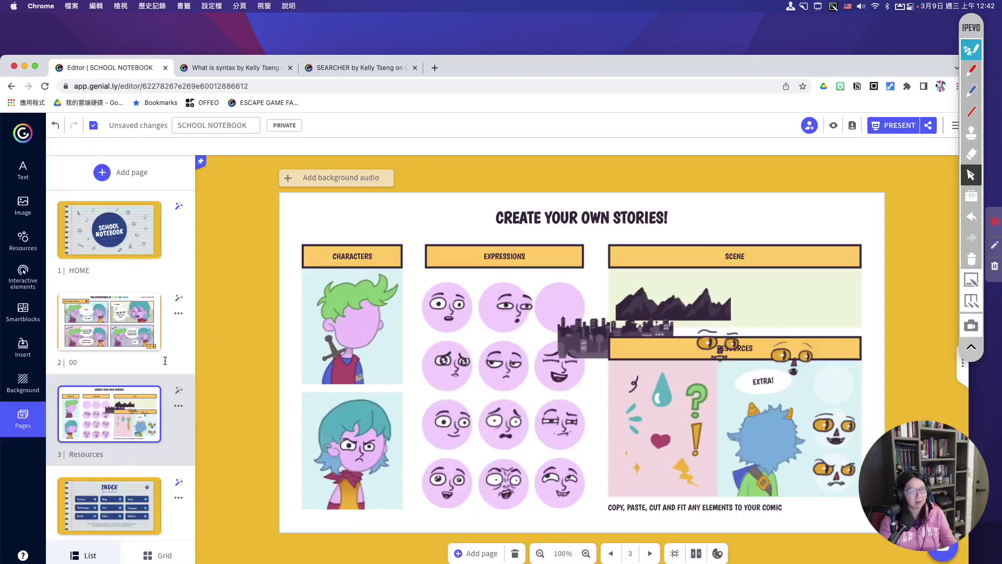
Step: Move the comic page 00 below the INDEX page and select the RESOURCES element group on the Resources page
{"action": "left_click_drag", "start_coordinate": [128, 342], "coordinate": [128, 493]}
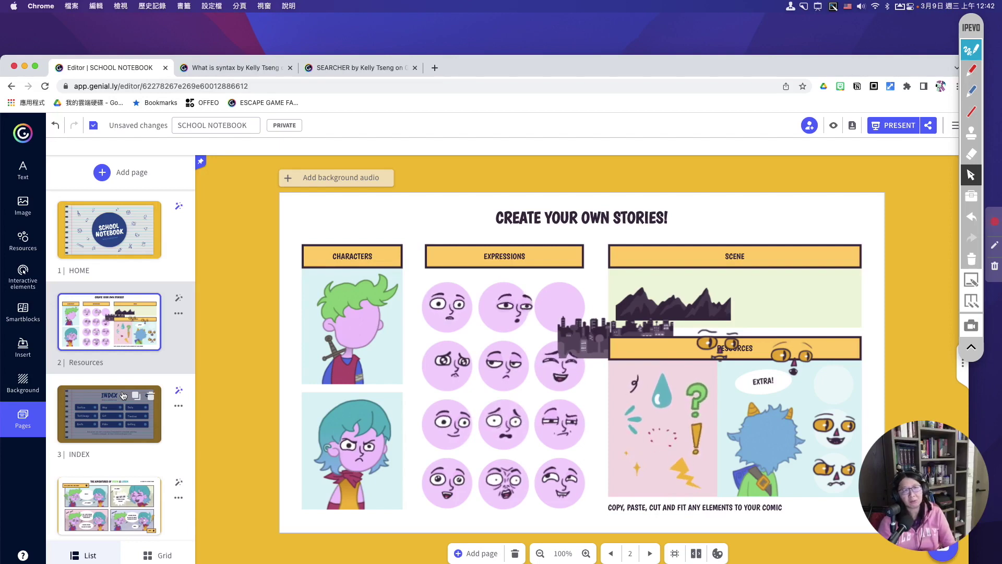
{"action": "left_click", "coordinate": [737, 413]}
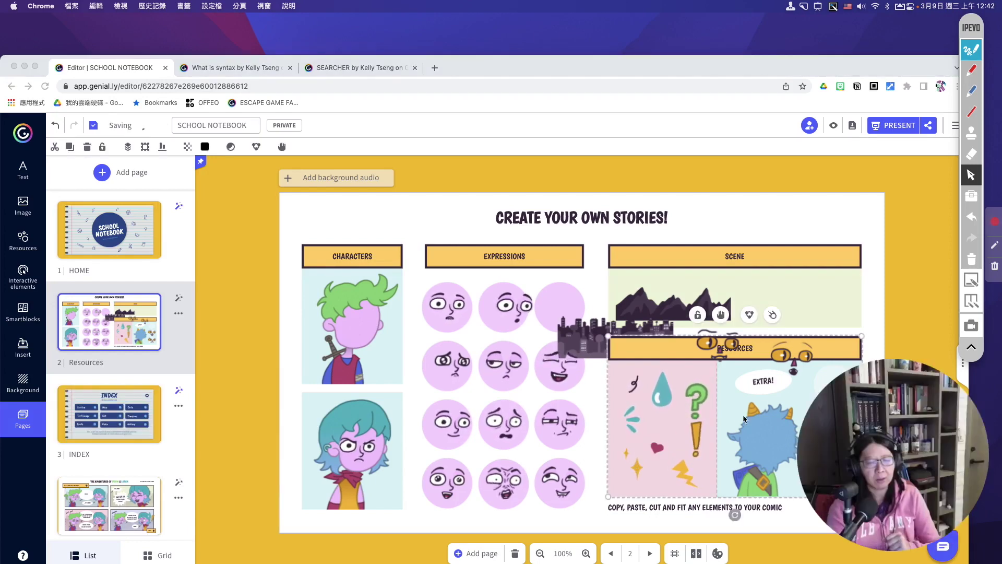